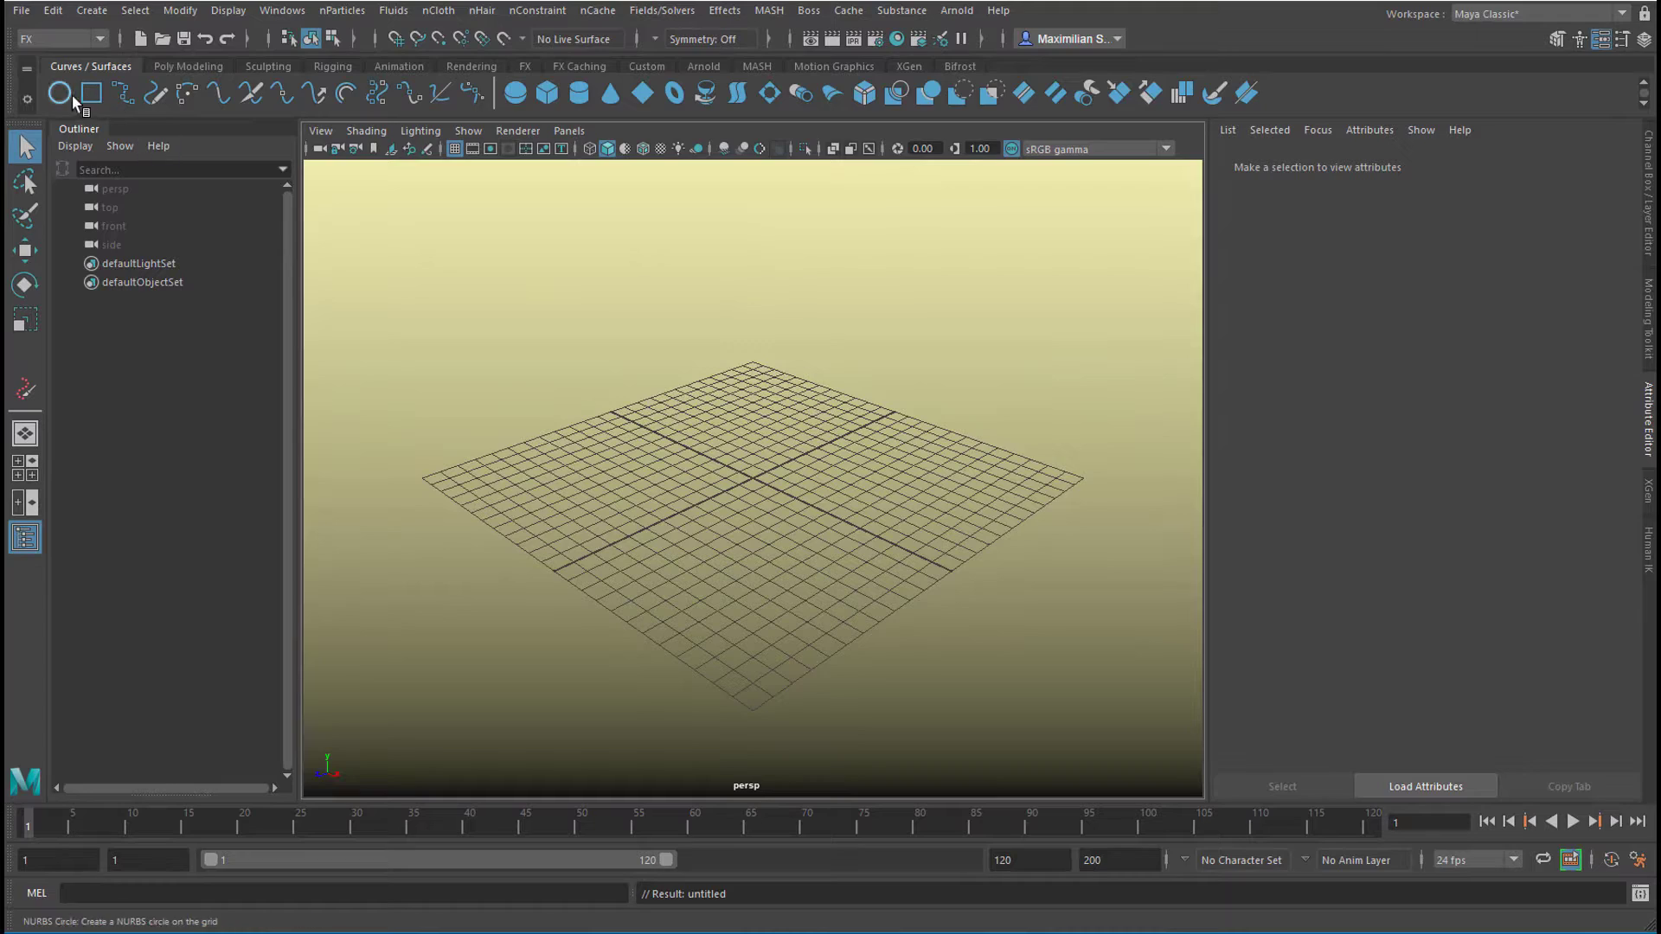
# Create a NURBS circle at the centre of the grid
pyautogui.click(60, 95)
pyautogui.scroll(3, 1101, 637)
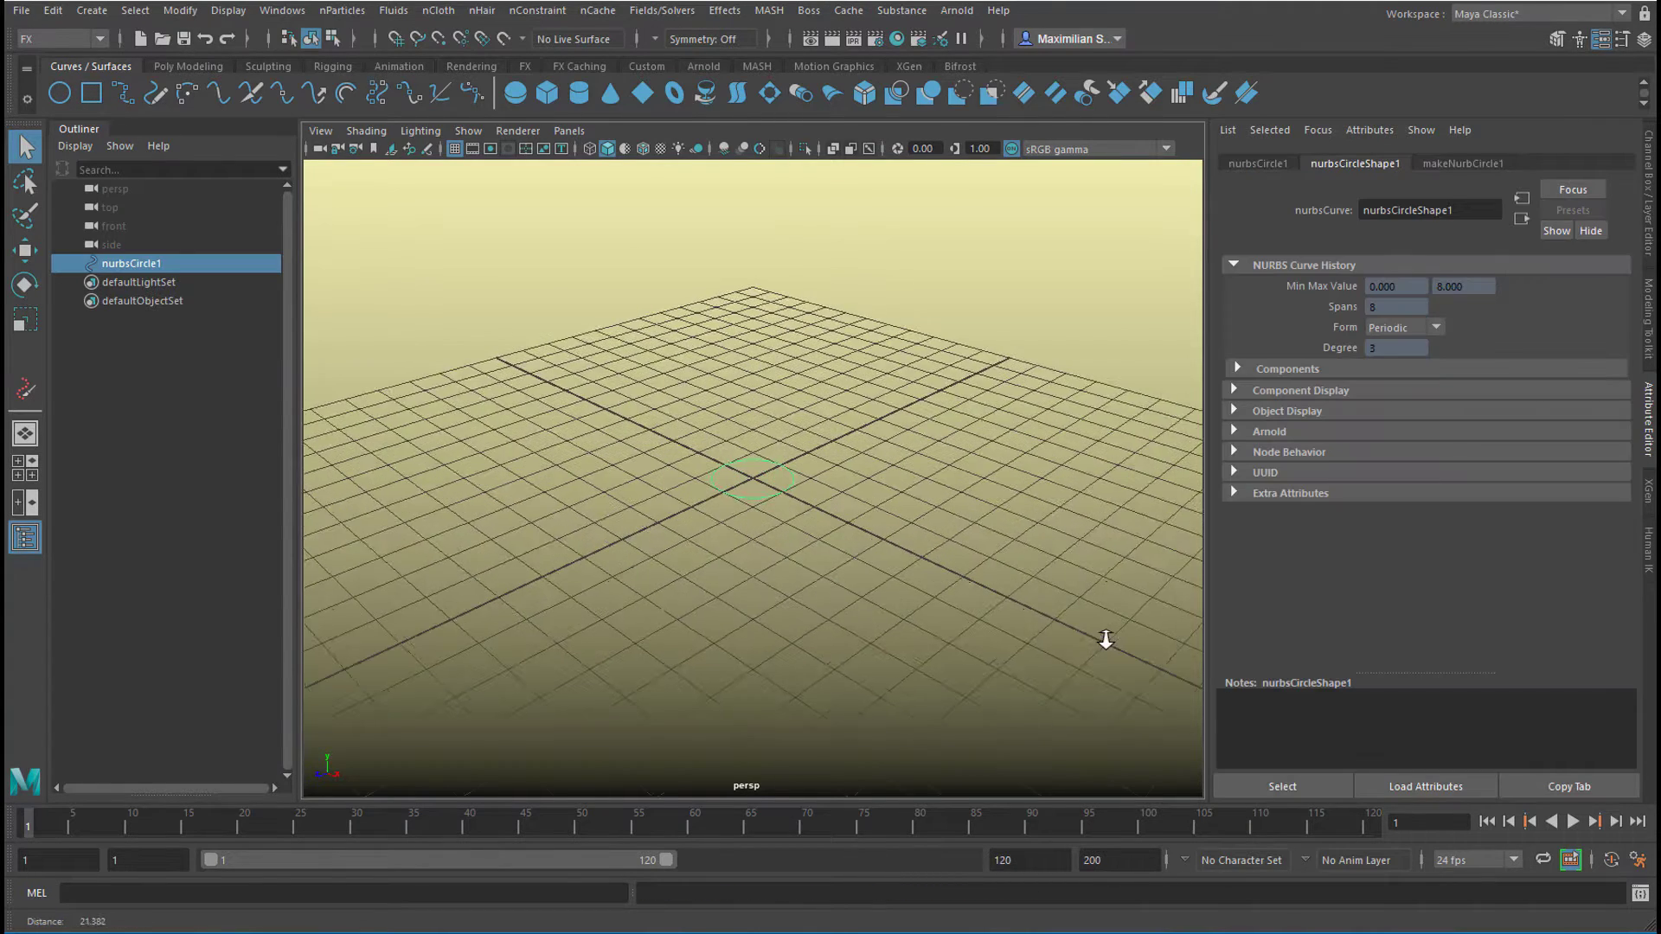
pyautogui.moveTo(895, 617)
pyautogui.keyDown('alt'); pyautogui.mouseDown()
pyautogui.moveTo(926, 653)
pyautogui.moveTo(901, 638)
pyautogui.mouseUp(); pyautogui.keyUp('alt')
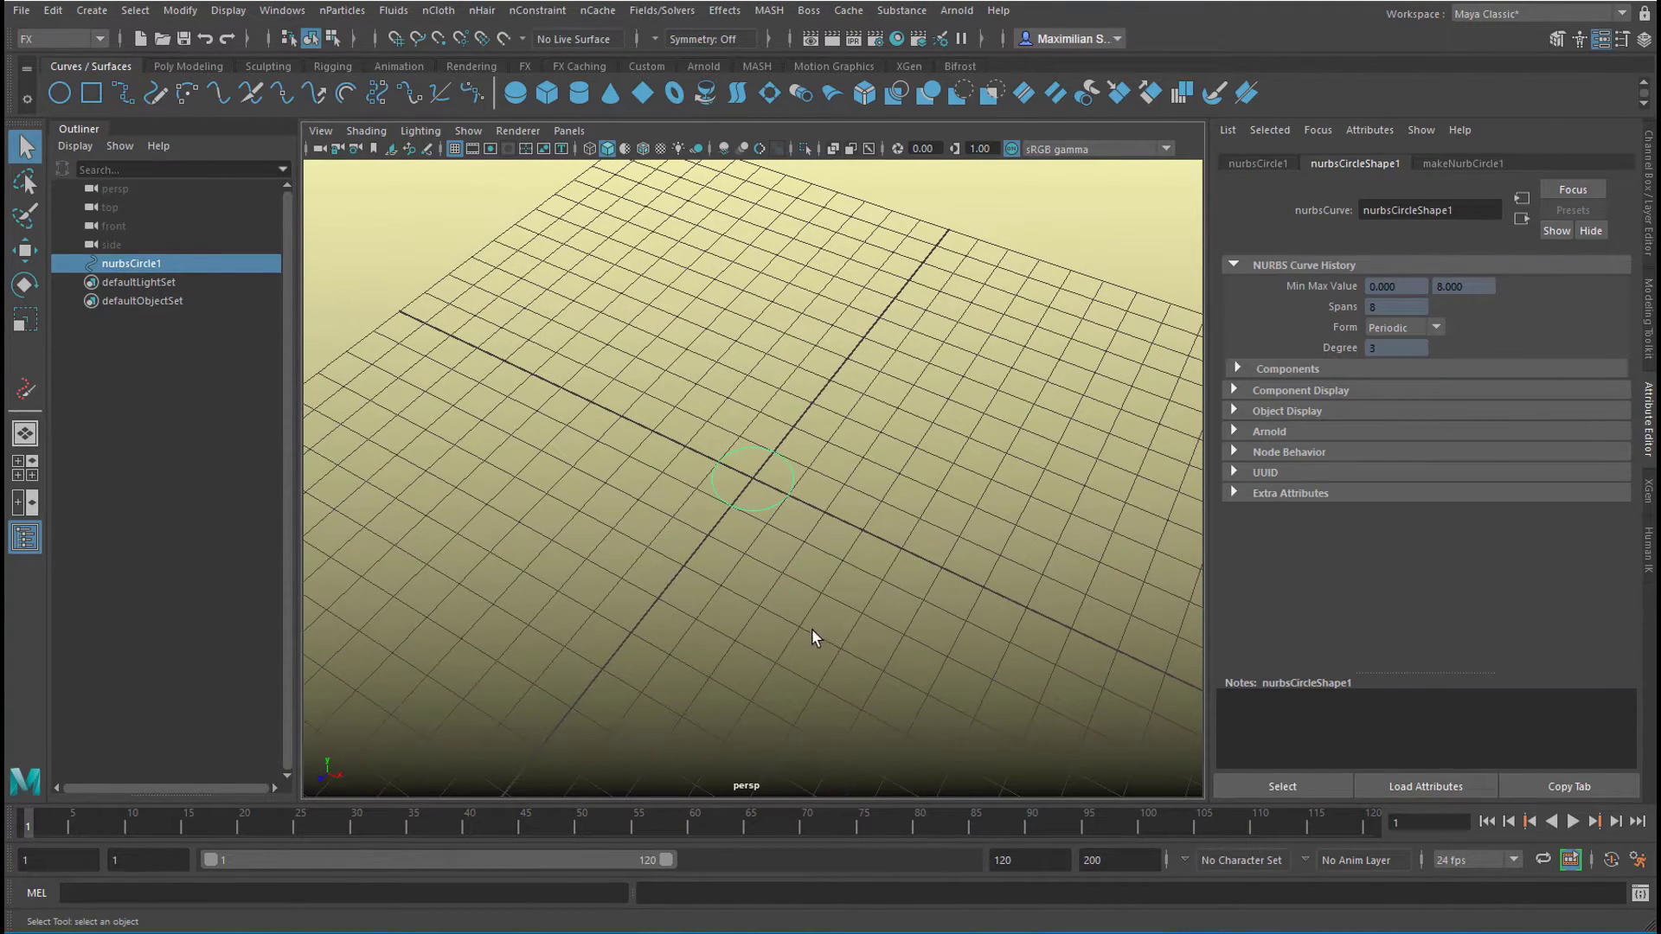
pyautogui.keyDown('alt'); pyautogui.moveTo(811, 630); pyautogui.dragTo(1122, 631, button='right'); pyautogui.keyUp('alt')
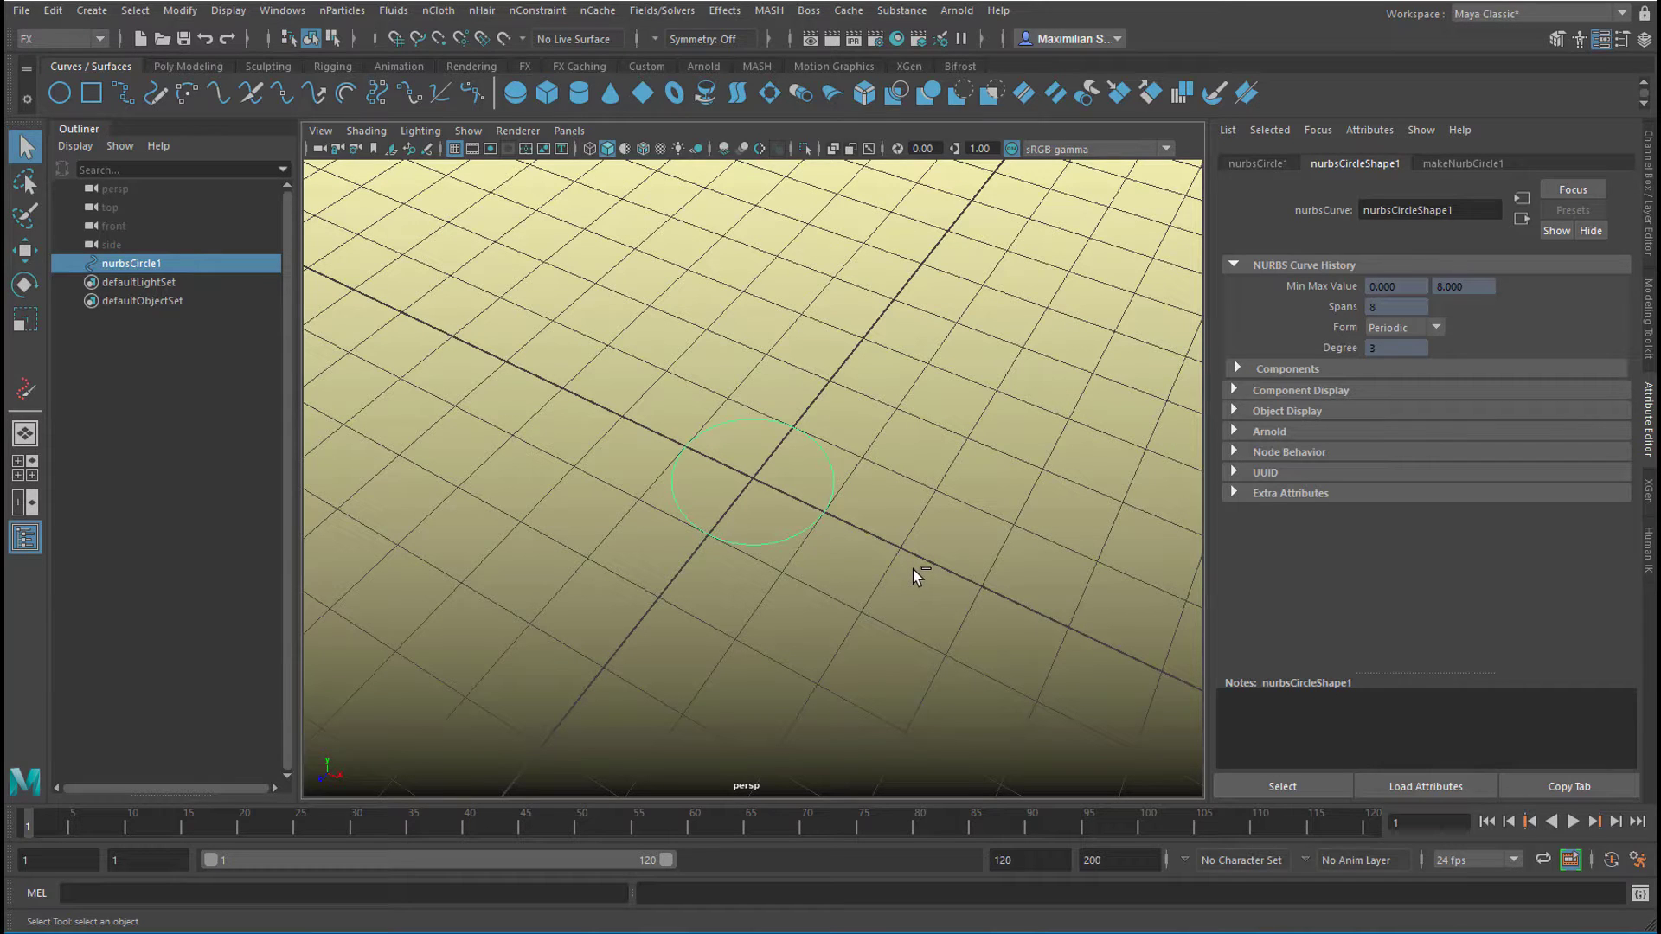
# Duplicate the circle and scale the copy down slightly and uniformly to form a concentric inner circle
pyautogui.hotkey('ctrl', 'd')
pyautogui.press('r')
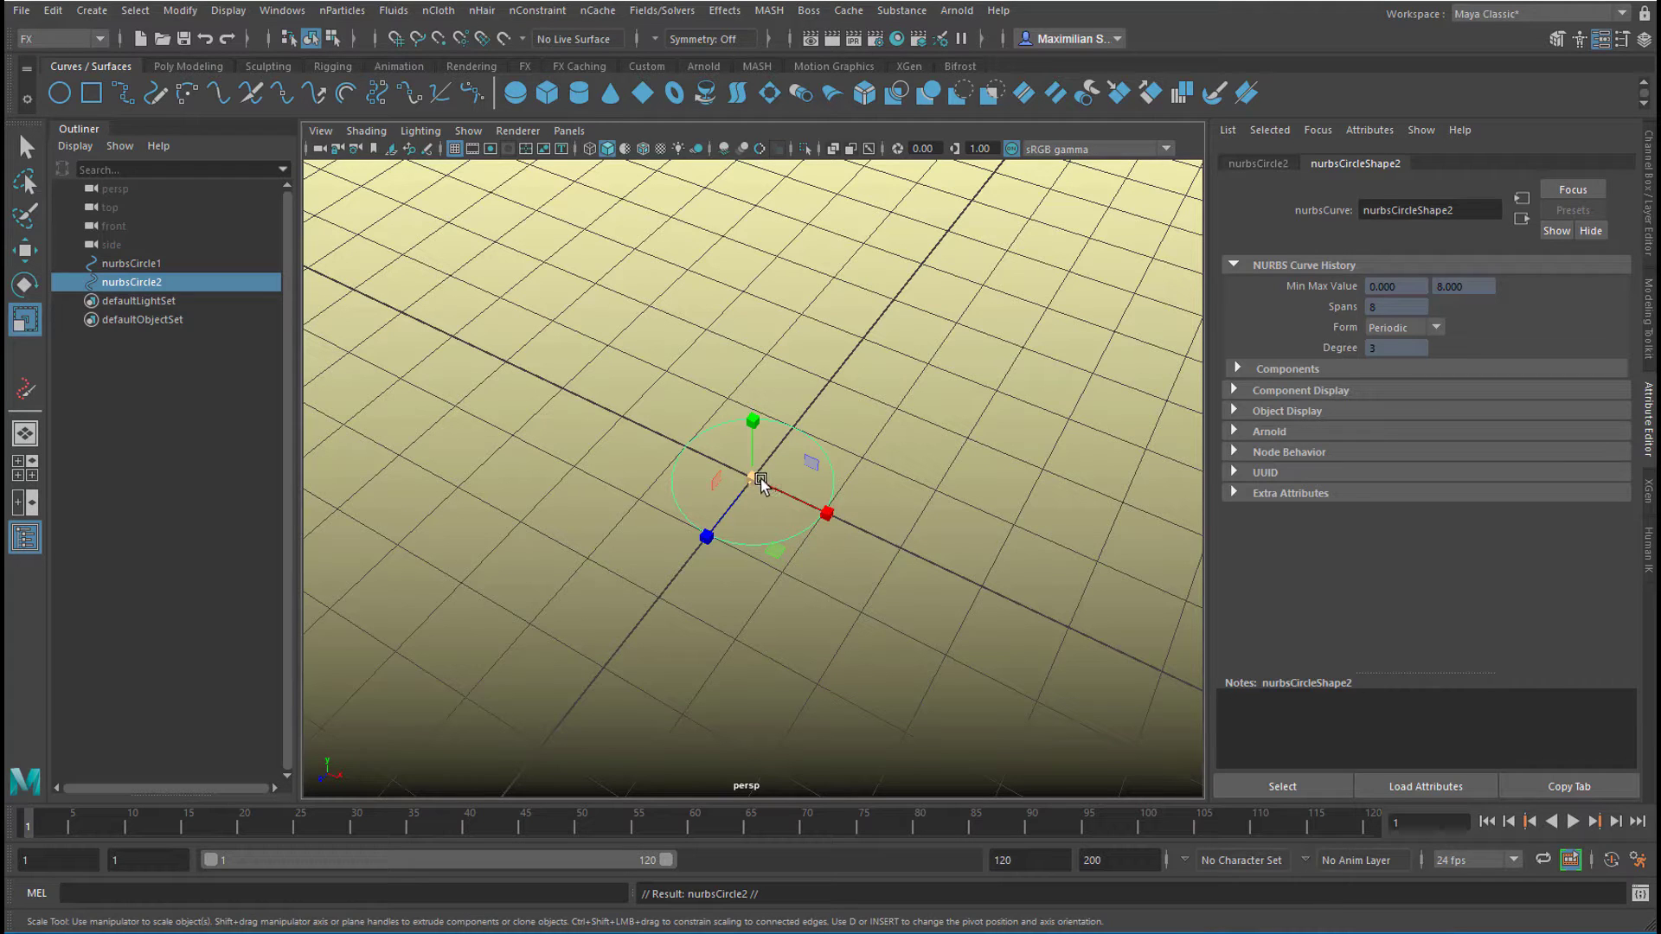
pyautogui.moveTo(754, 478); pyautogui.dragTo(734, 503)
pyautogui.scroll(4, 964, 582)
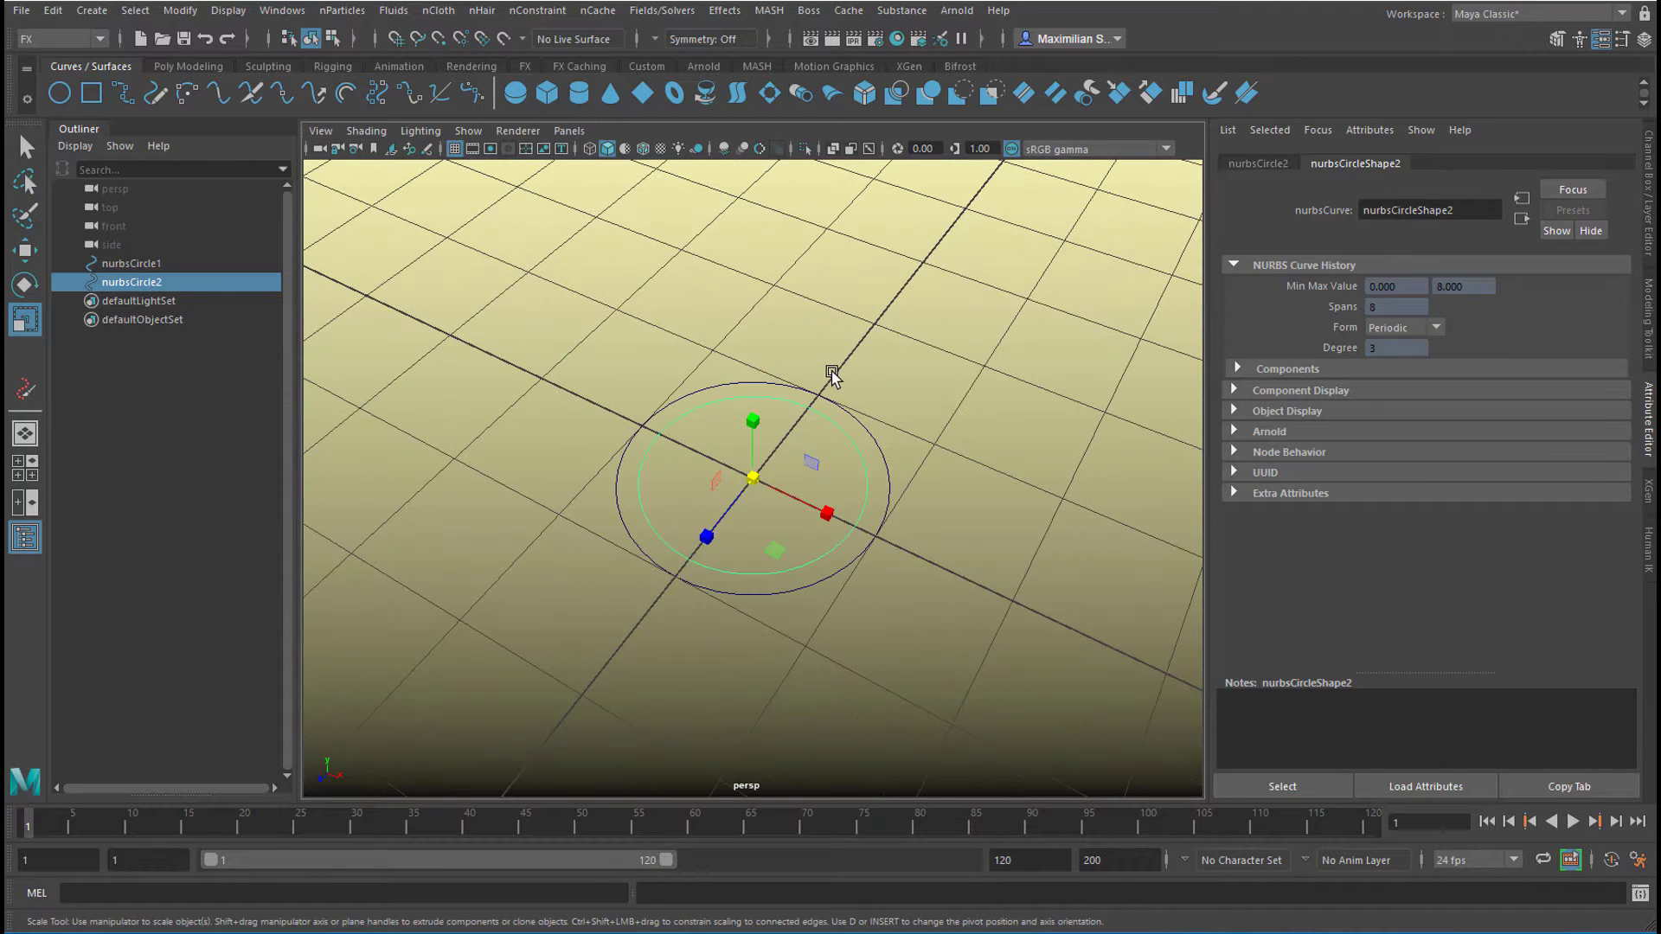
# Select both concentric circles and create a planar surface that fills the band between them
pyautogui.keyDown('shift'); pyautogui.click(829, 405); pyautogui.keyUp('shift')
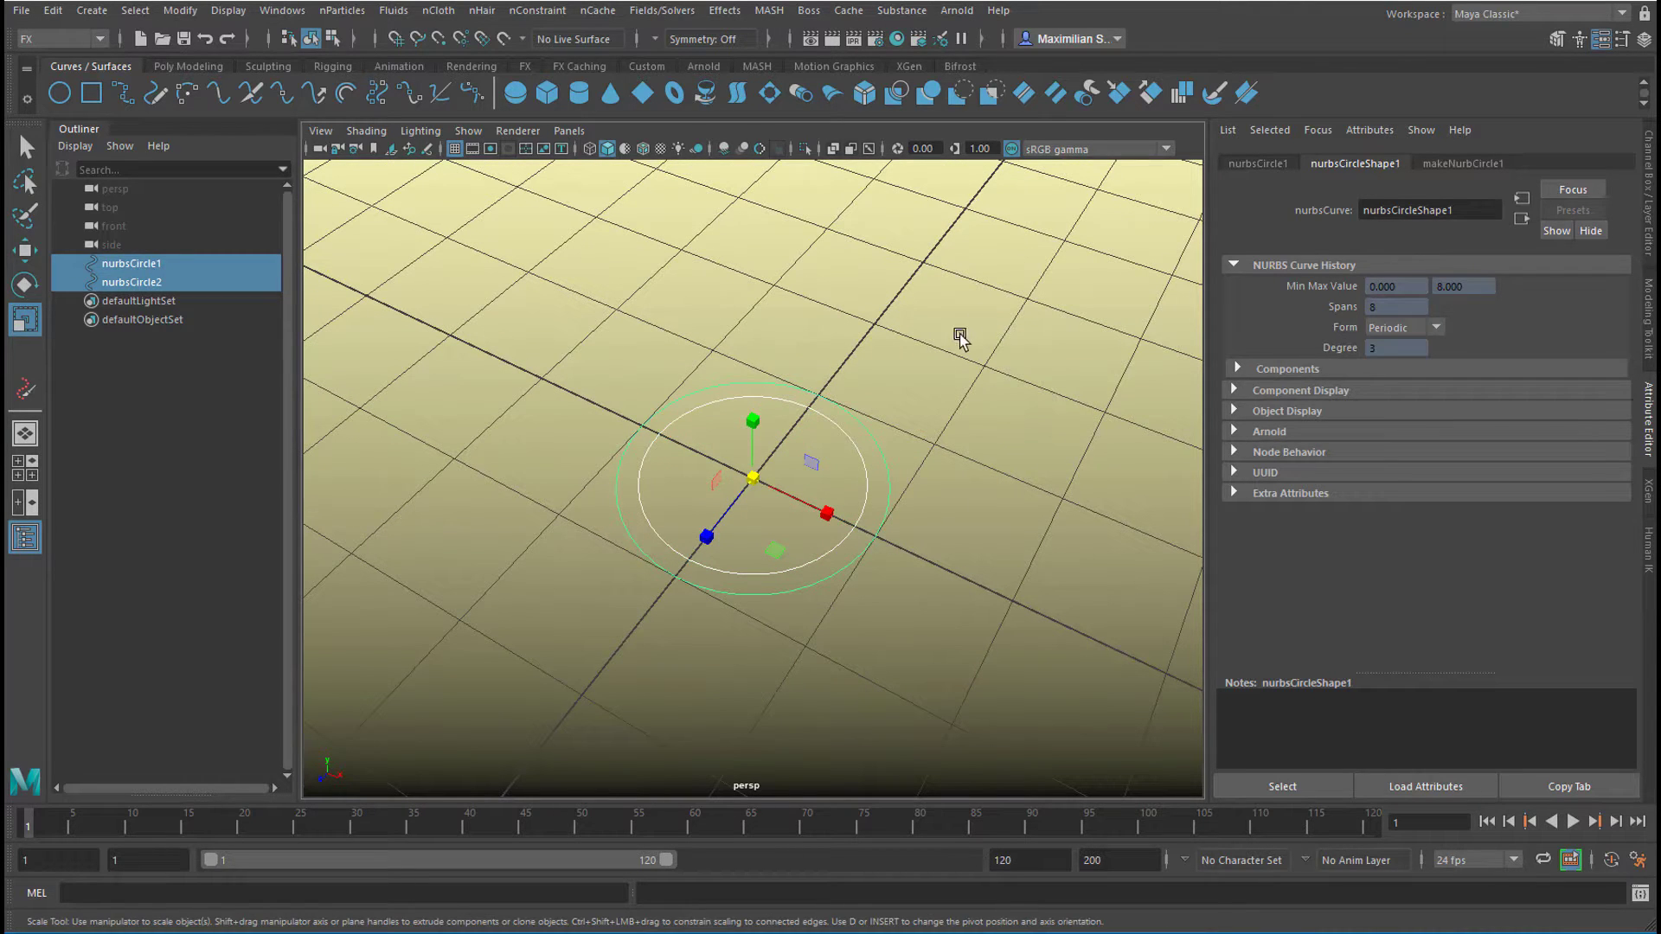
pyautogui.click(100, 38)
pyautogui.click(90, 60)
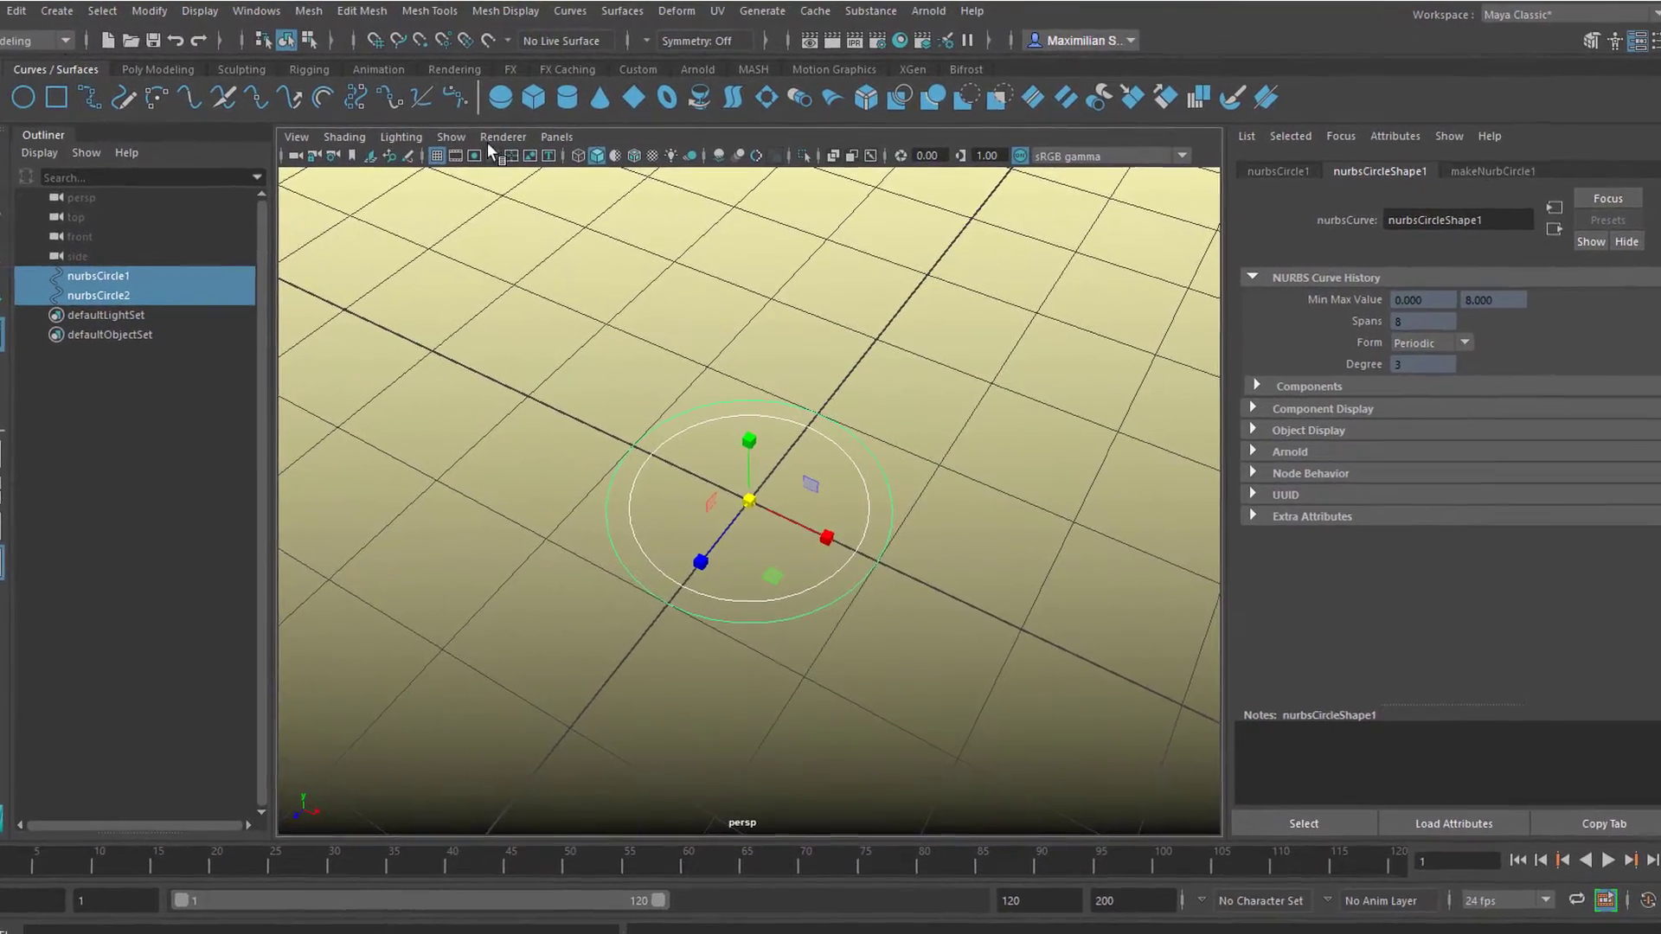
pyautogui.click(628, 10)
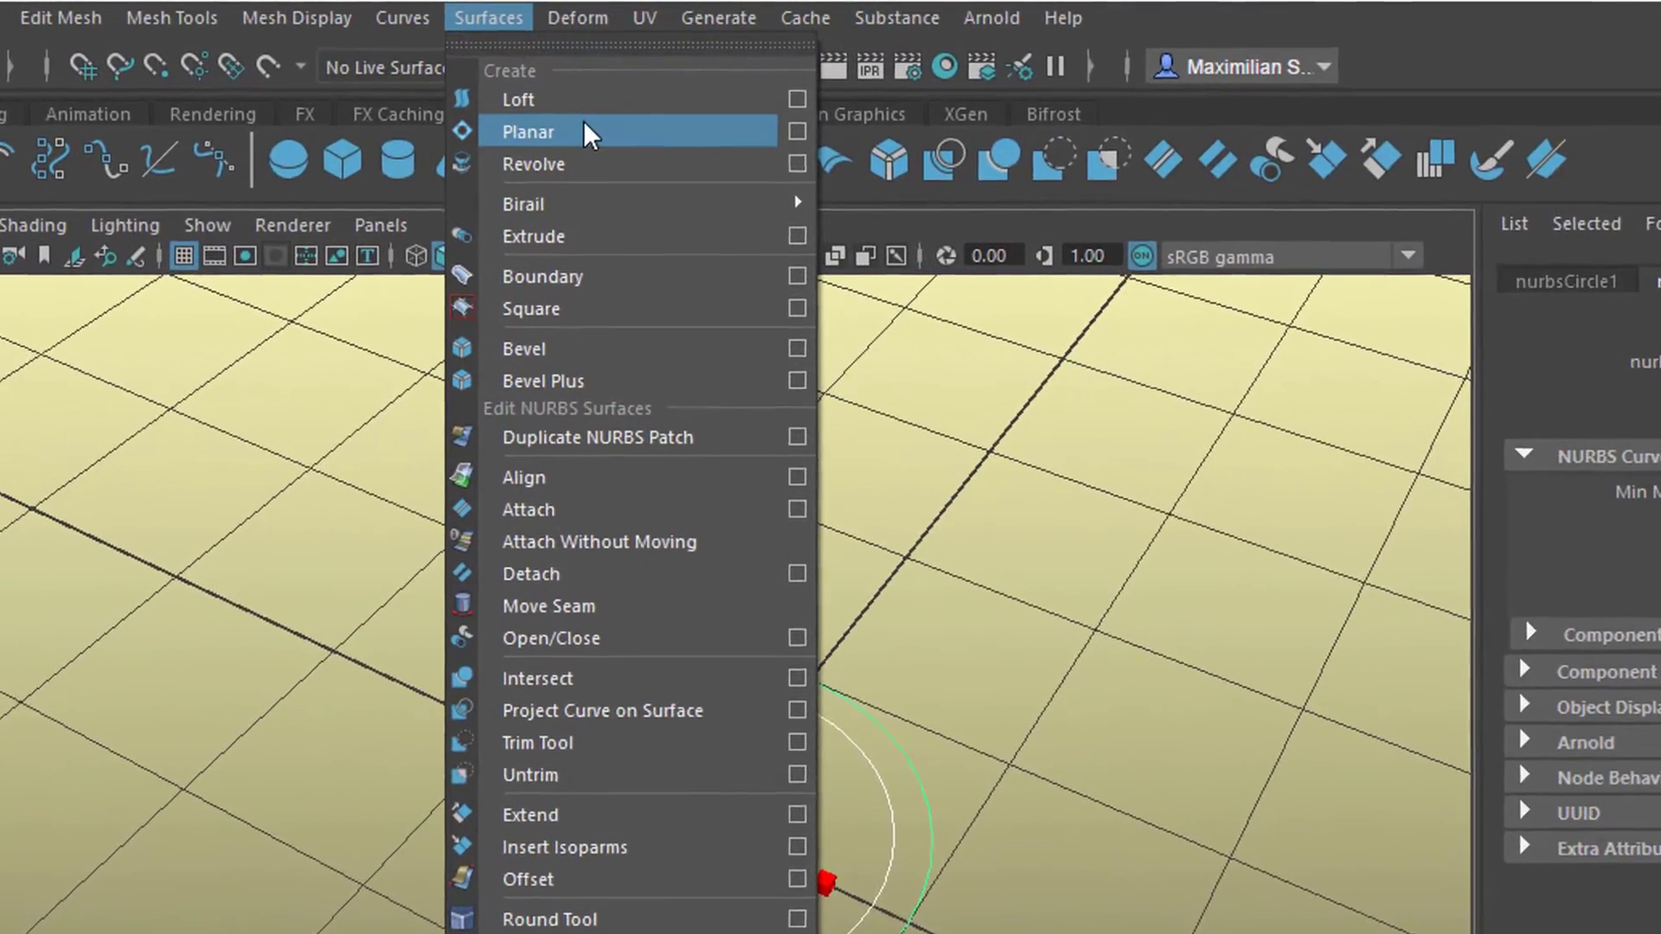
pyautogui.click(575, 132)
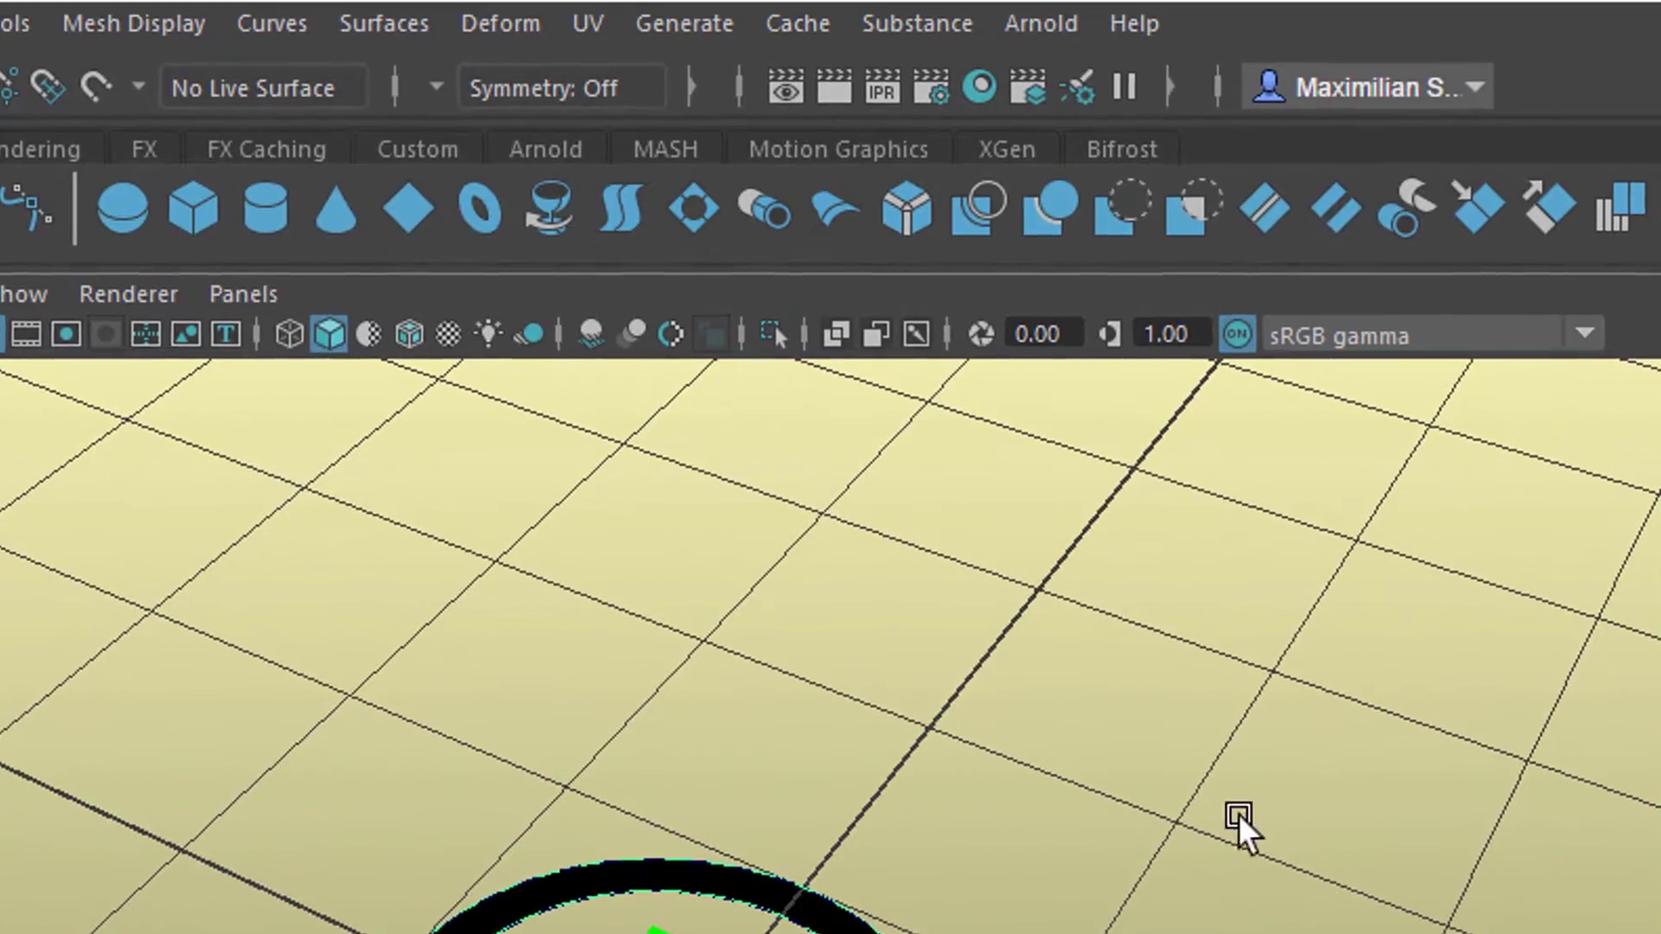
# Reverse the surface direction of the black ring so that its normals face upward
pyautogui.keyDown('alt'); pyautogui.moveTo(1238, 816); pyautogui.dragTo(1366, 606); pyautogui.keyUp('alt')
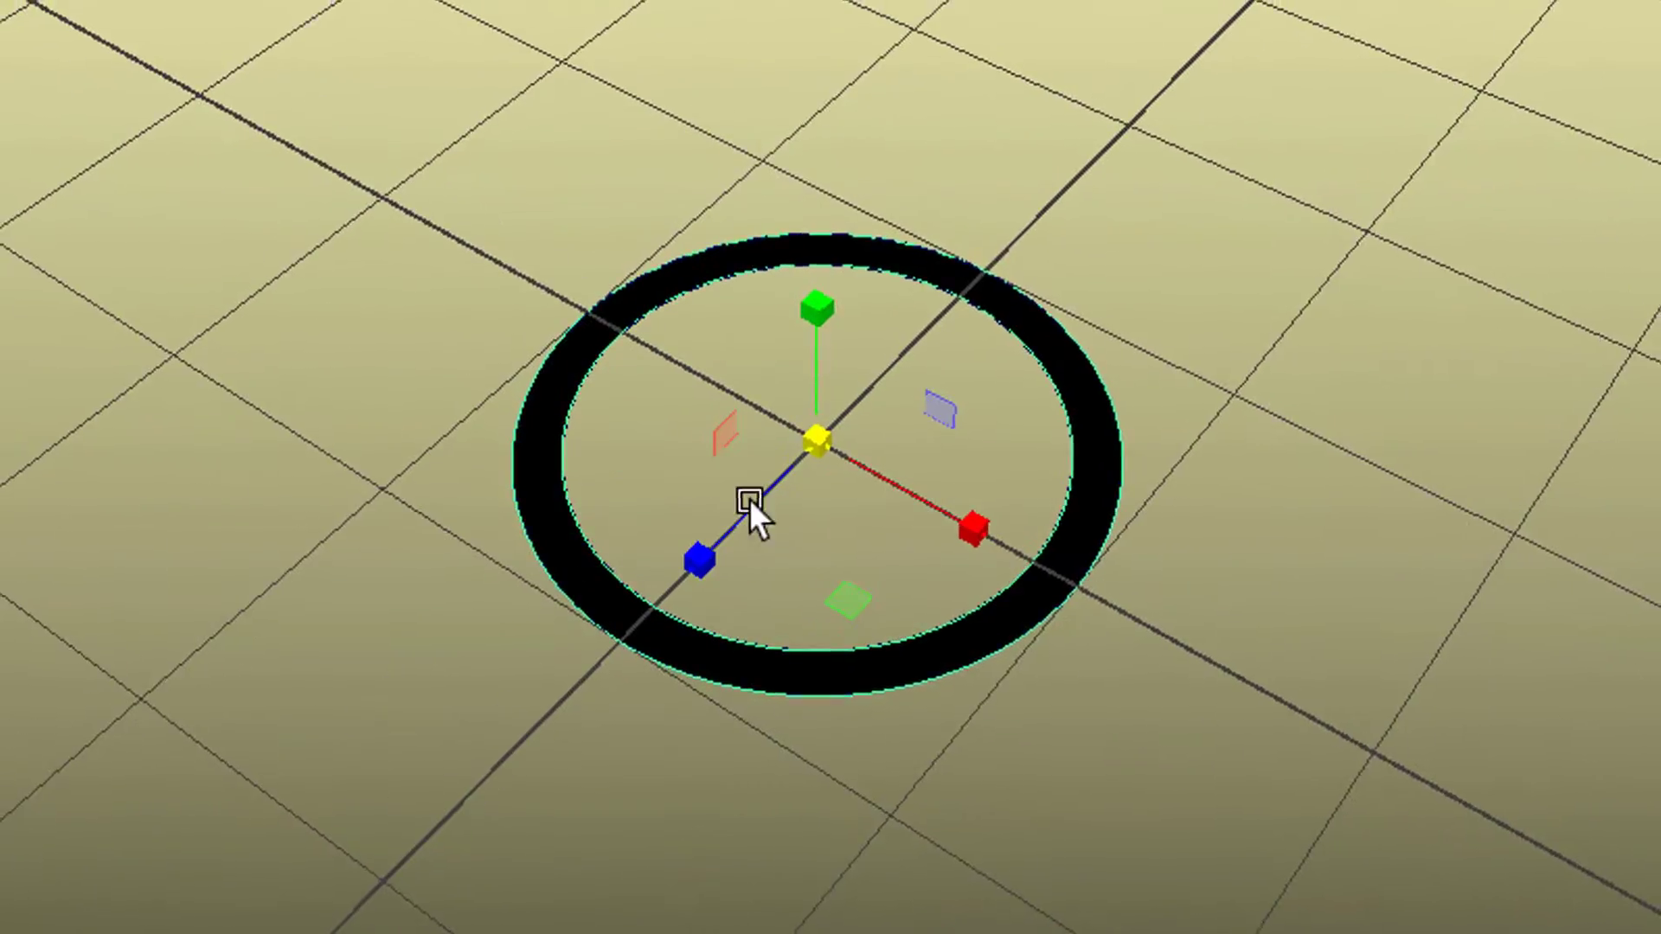
pyautogui.keyDown('alt'); pyautogui.moveTo(1245, 582); pyautogui.dragTo(1218, 550); pyautogui.keyUp('alt')
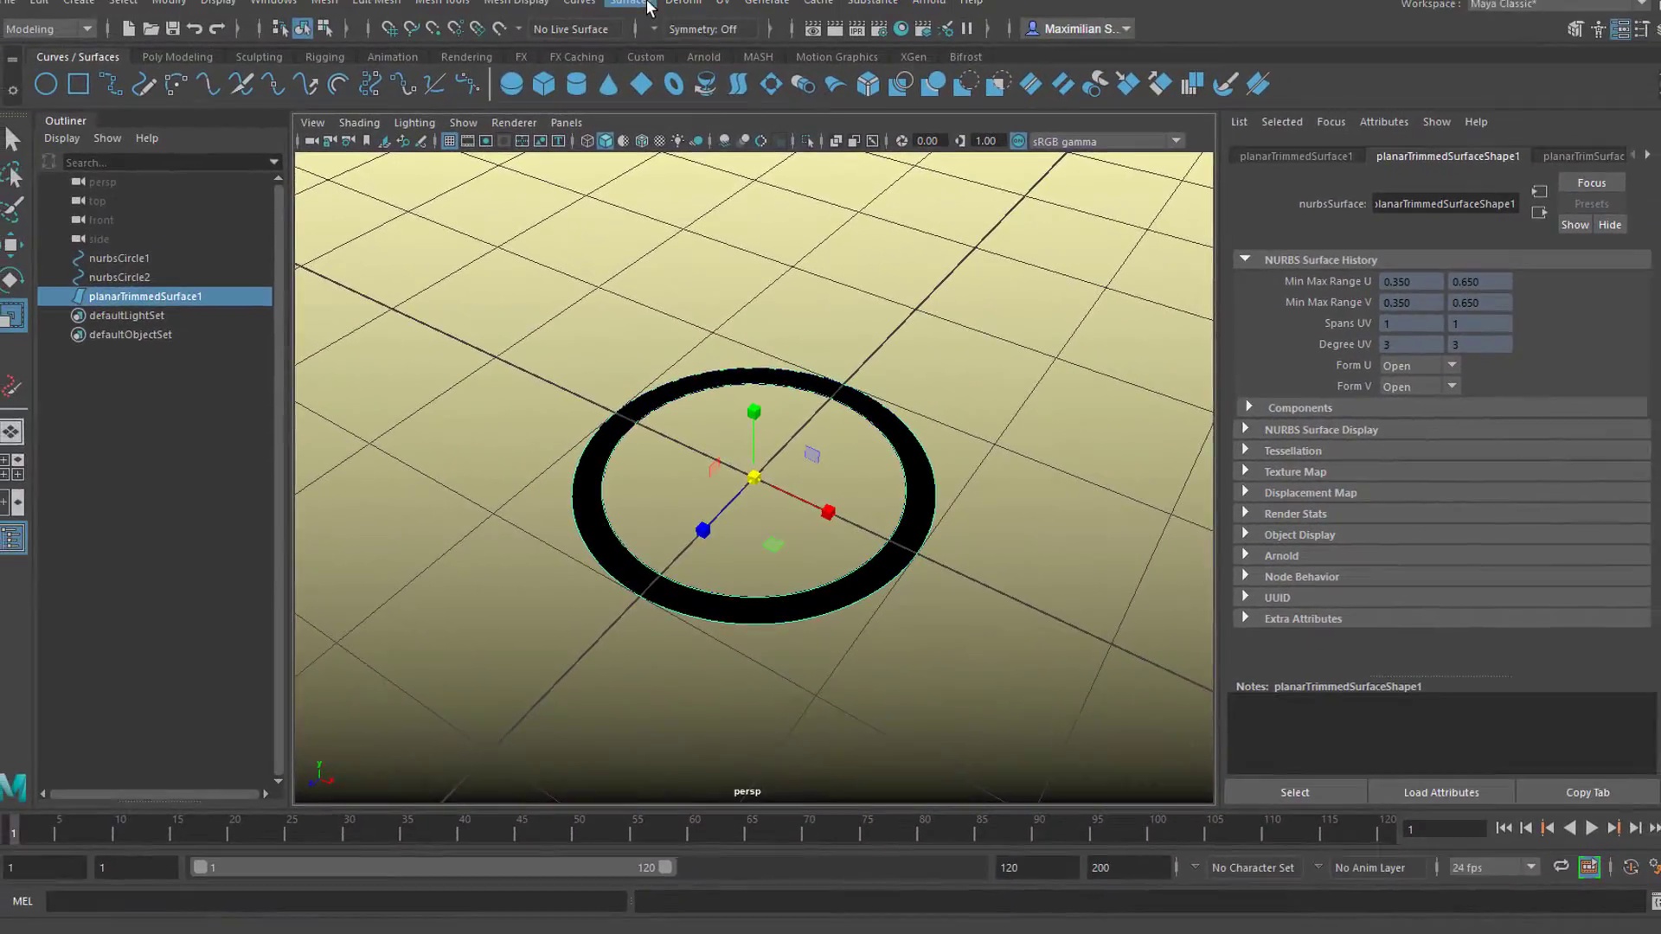
pyautogui.click(631, 11)
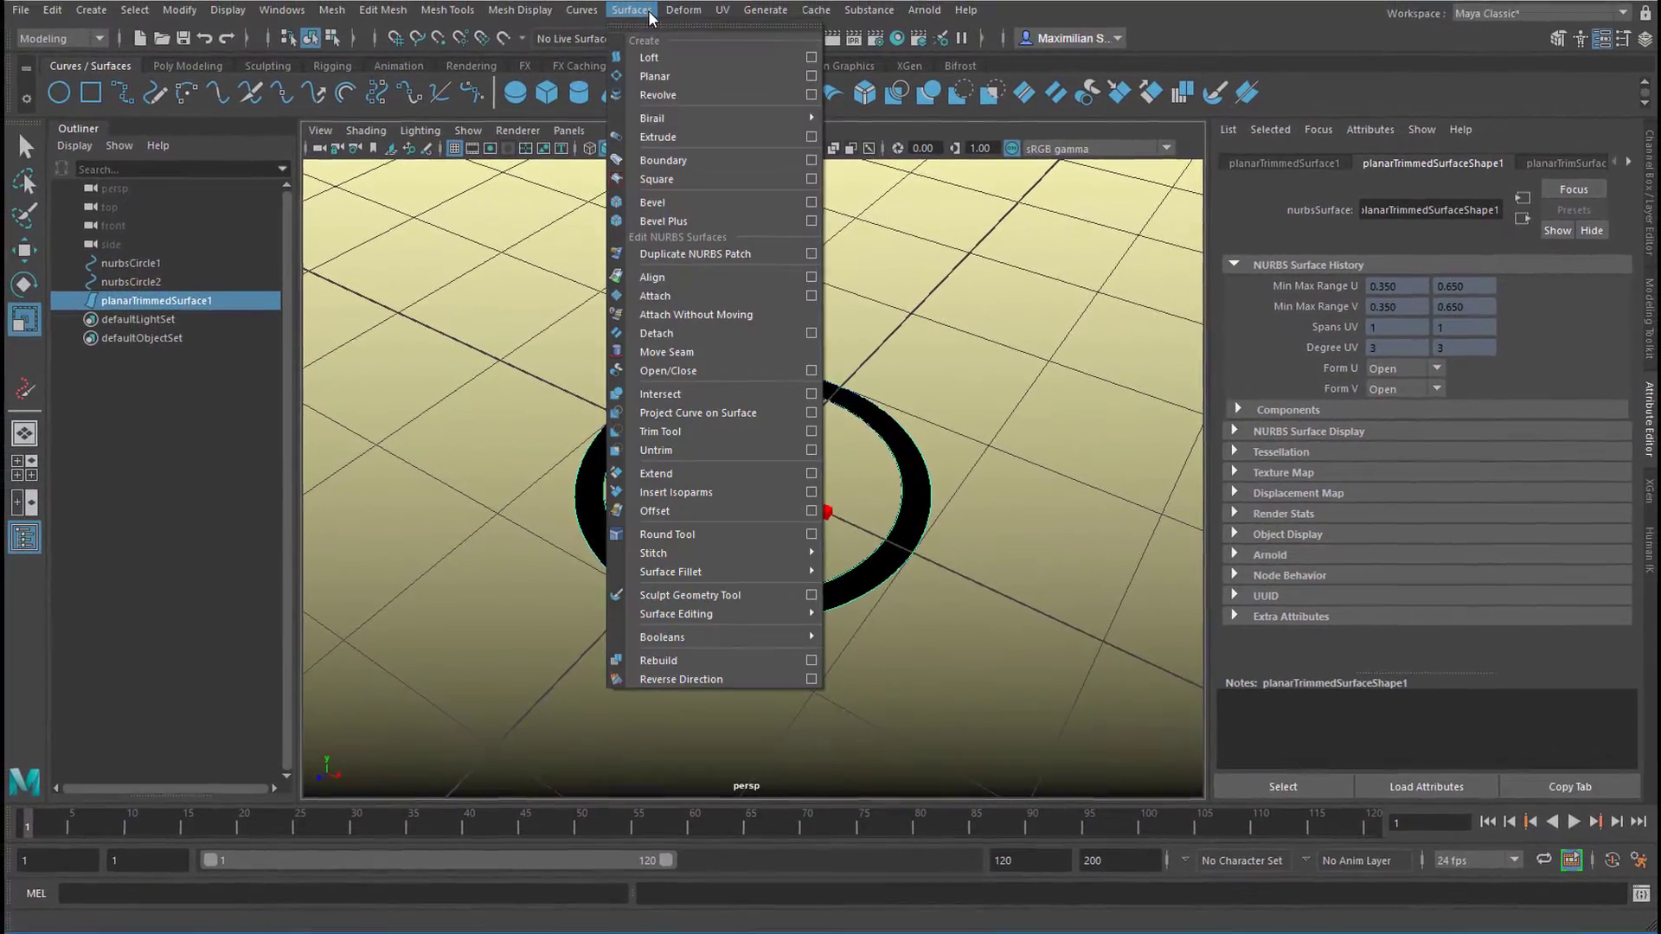
pyautogui.click(744, 679)
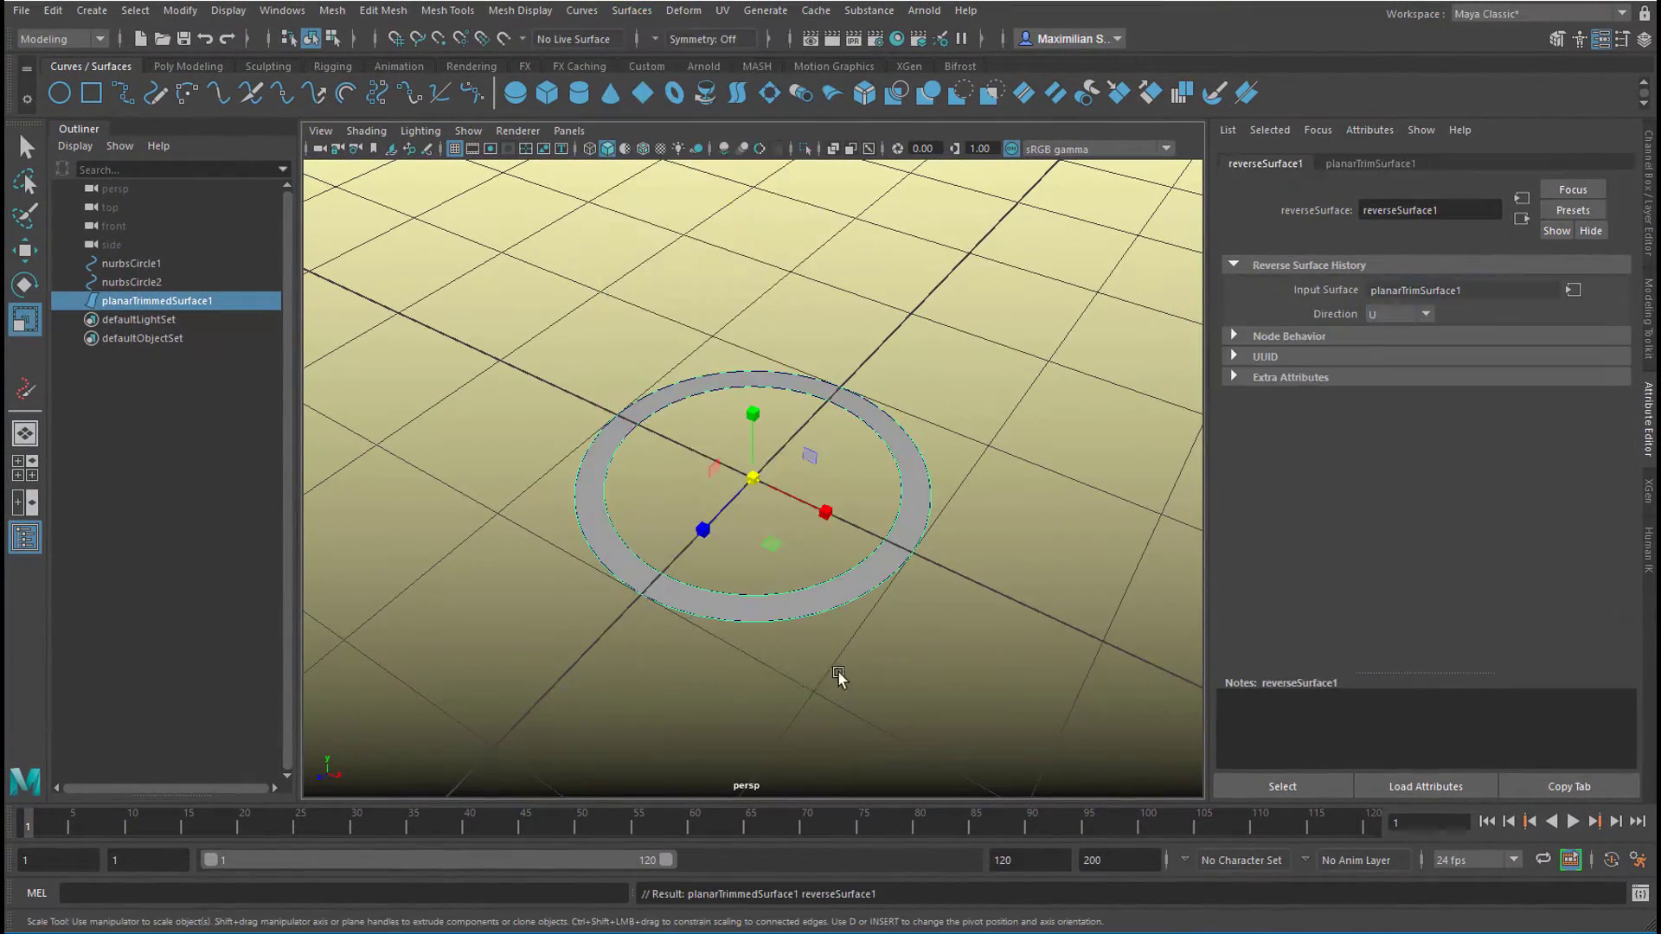
# Try untrimming the ring surface to its full square and trimming it again to keep the corner area outside the circles
pyautogui.keyDown('alt'); pyautogui.moveTo(838, 677); pyautogui.dragTo(930, 667); pyautogui.keyUp('alt')
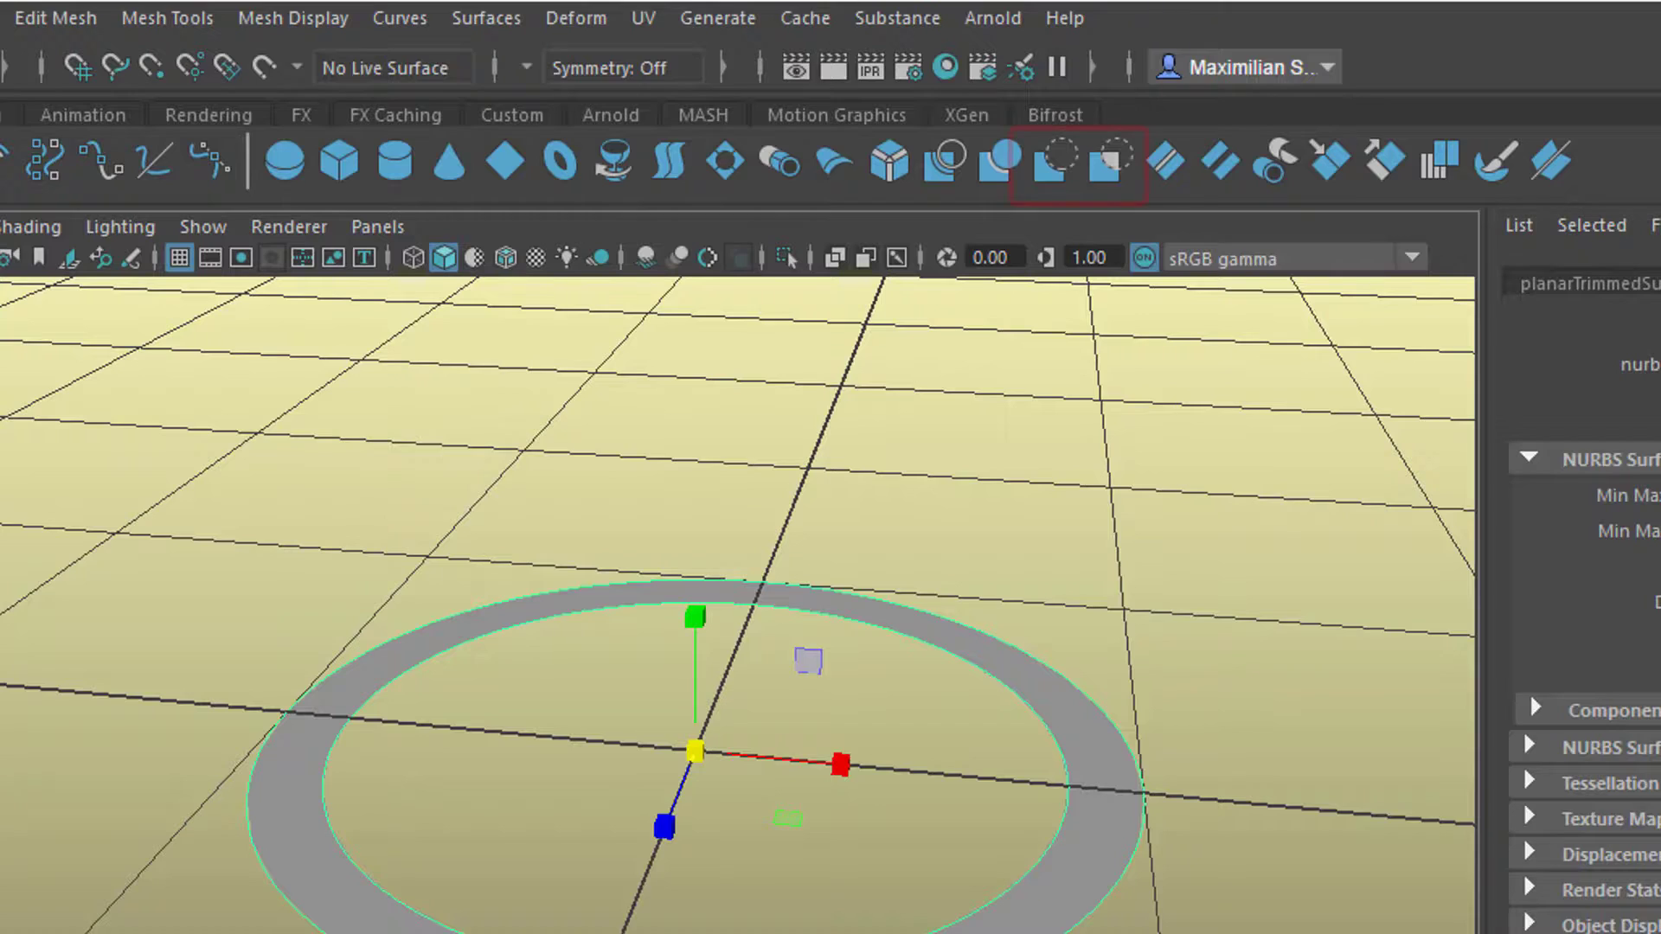
pyautogui.click(1112, 161)
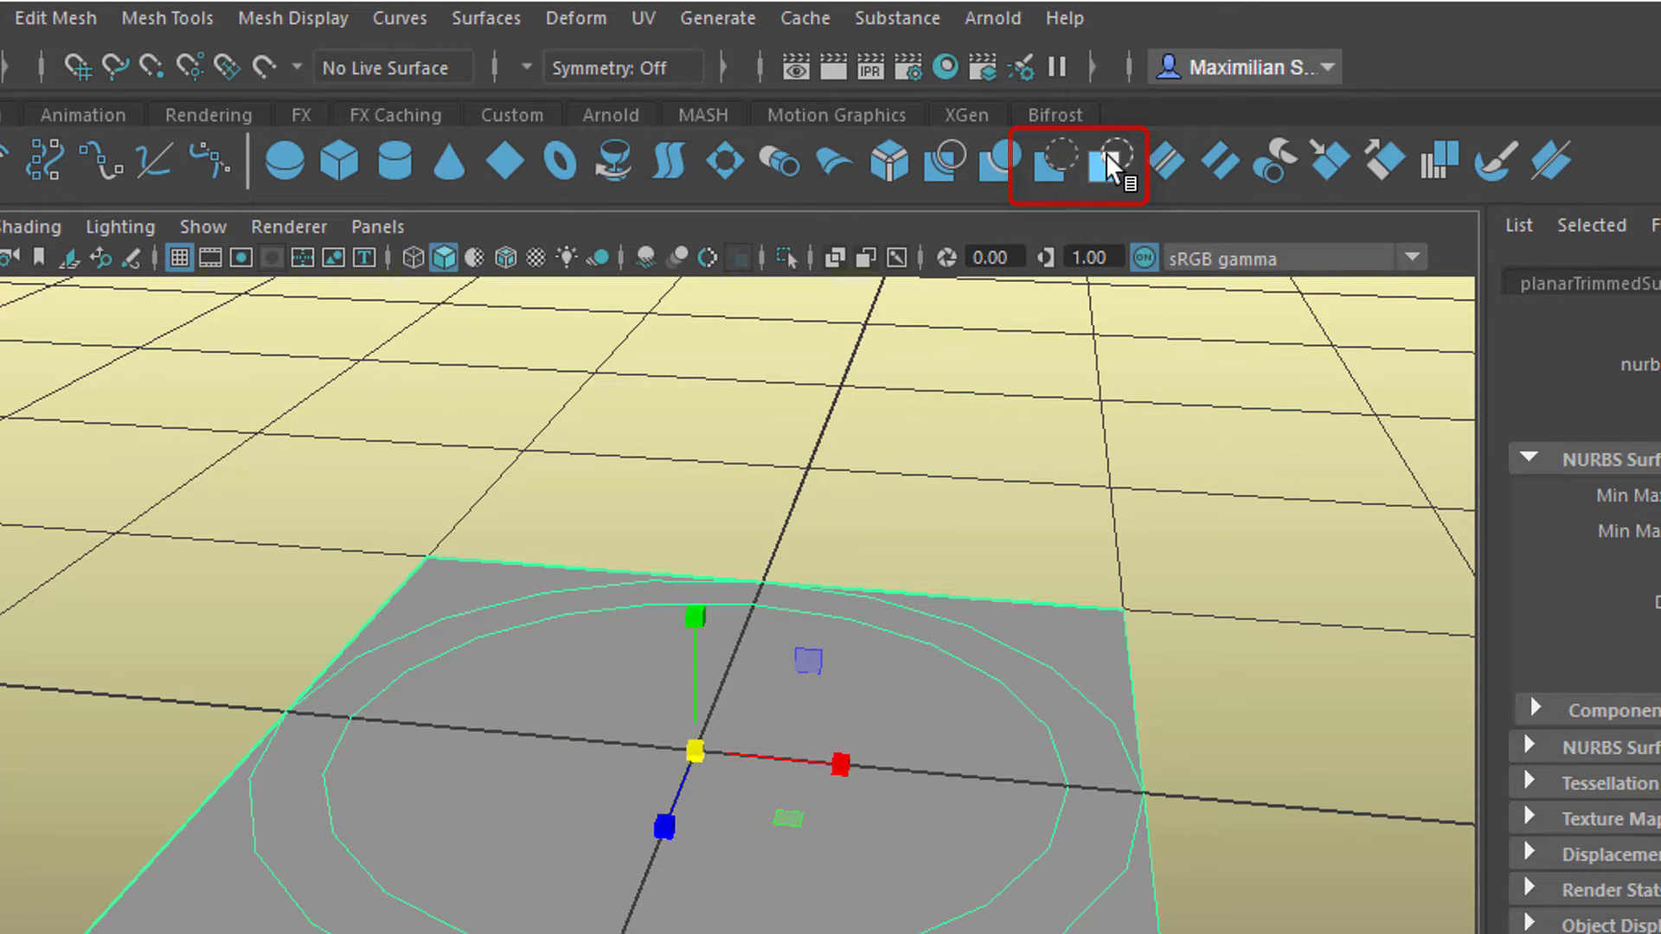
pyautogui.click(1057, 165)
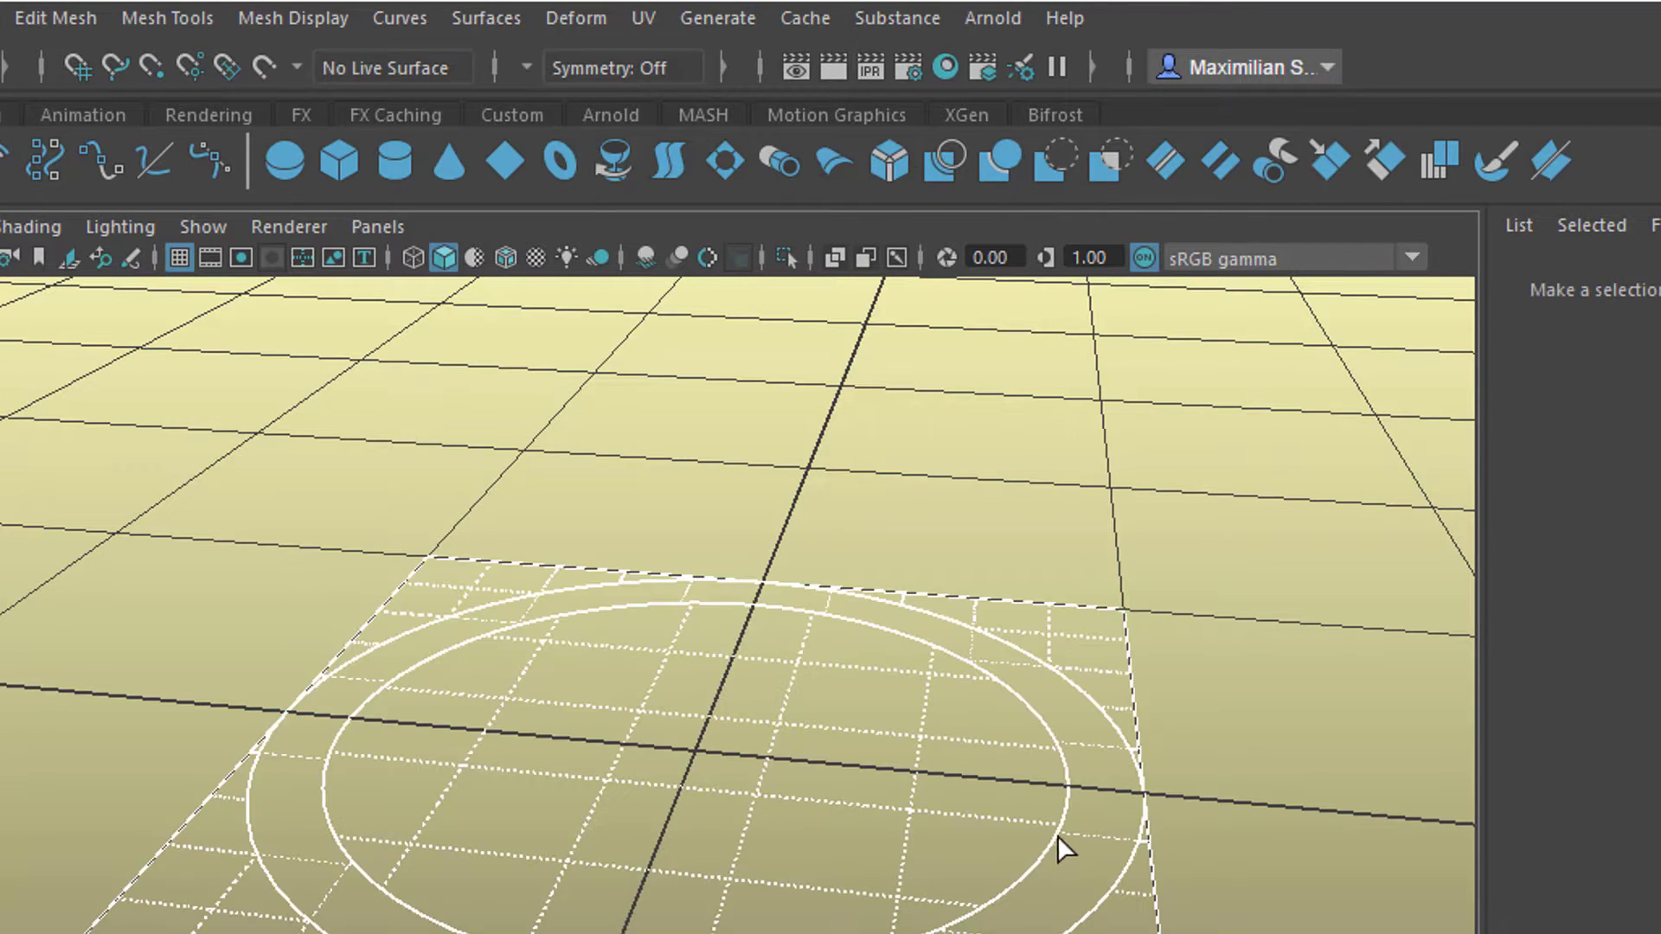
pyautogui.keyDown('alt'); pyautogui.moveTo(1059, 849); pyautogui.dragTo(1064, 933); pyautogui.keyUp('alt')
pyautogui.click(1091, 492)
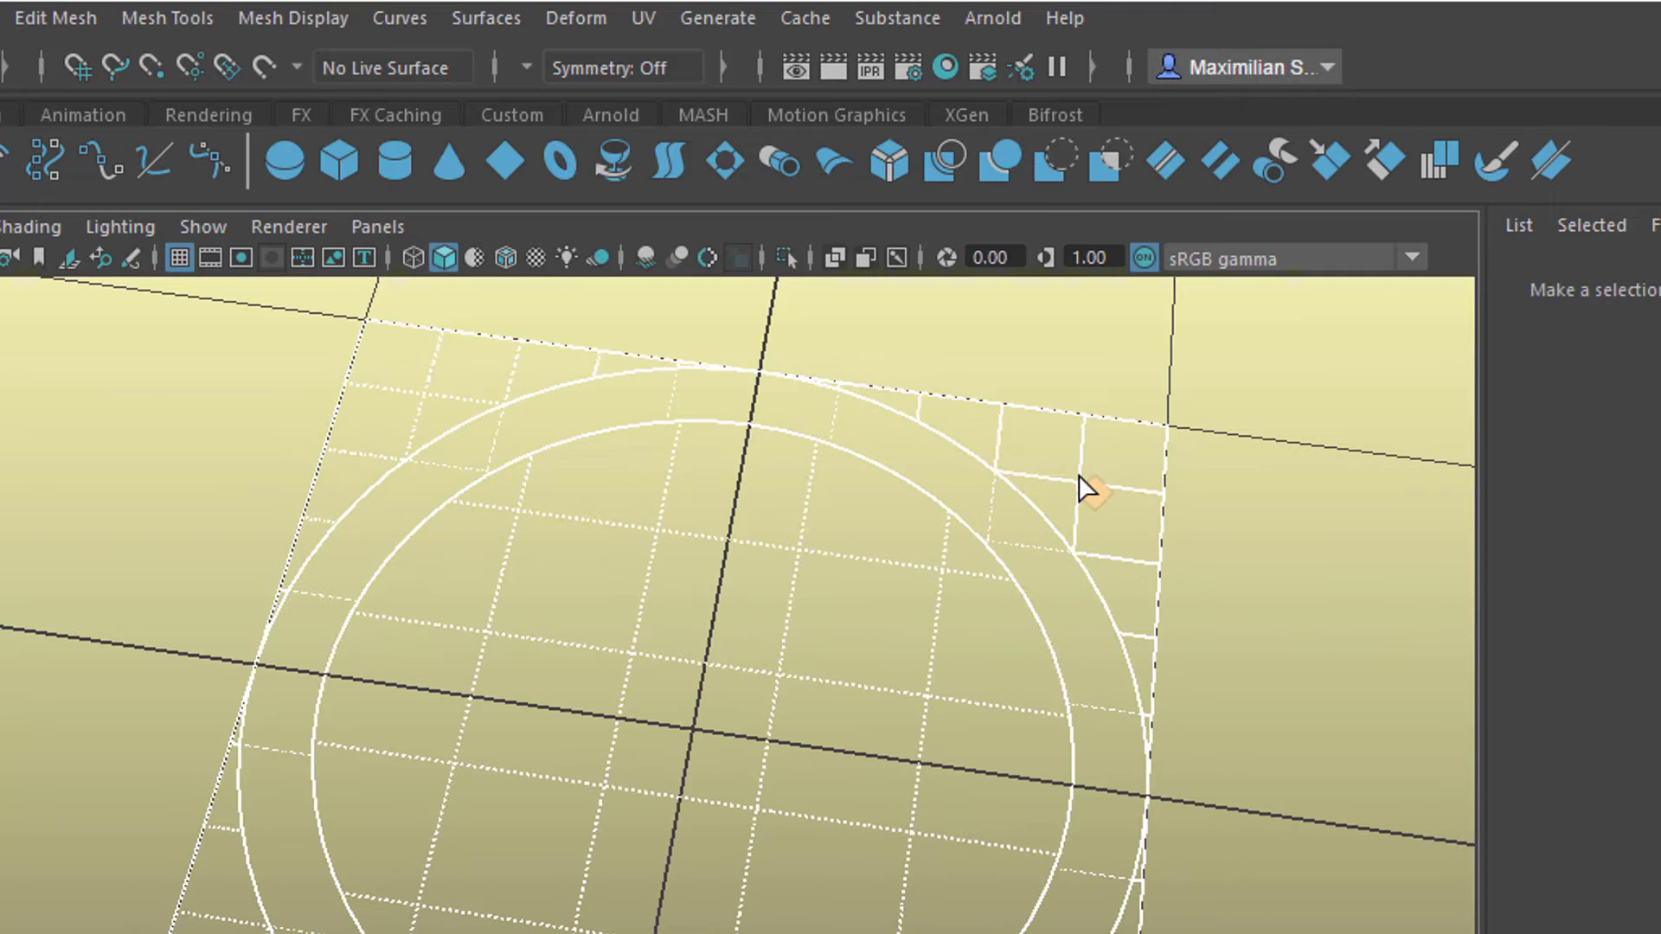
pyautogui.press('Return')
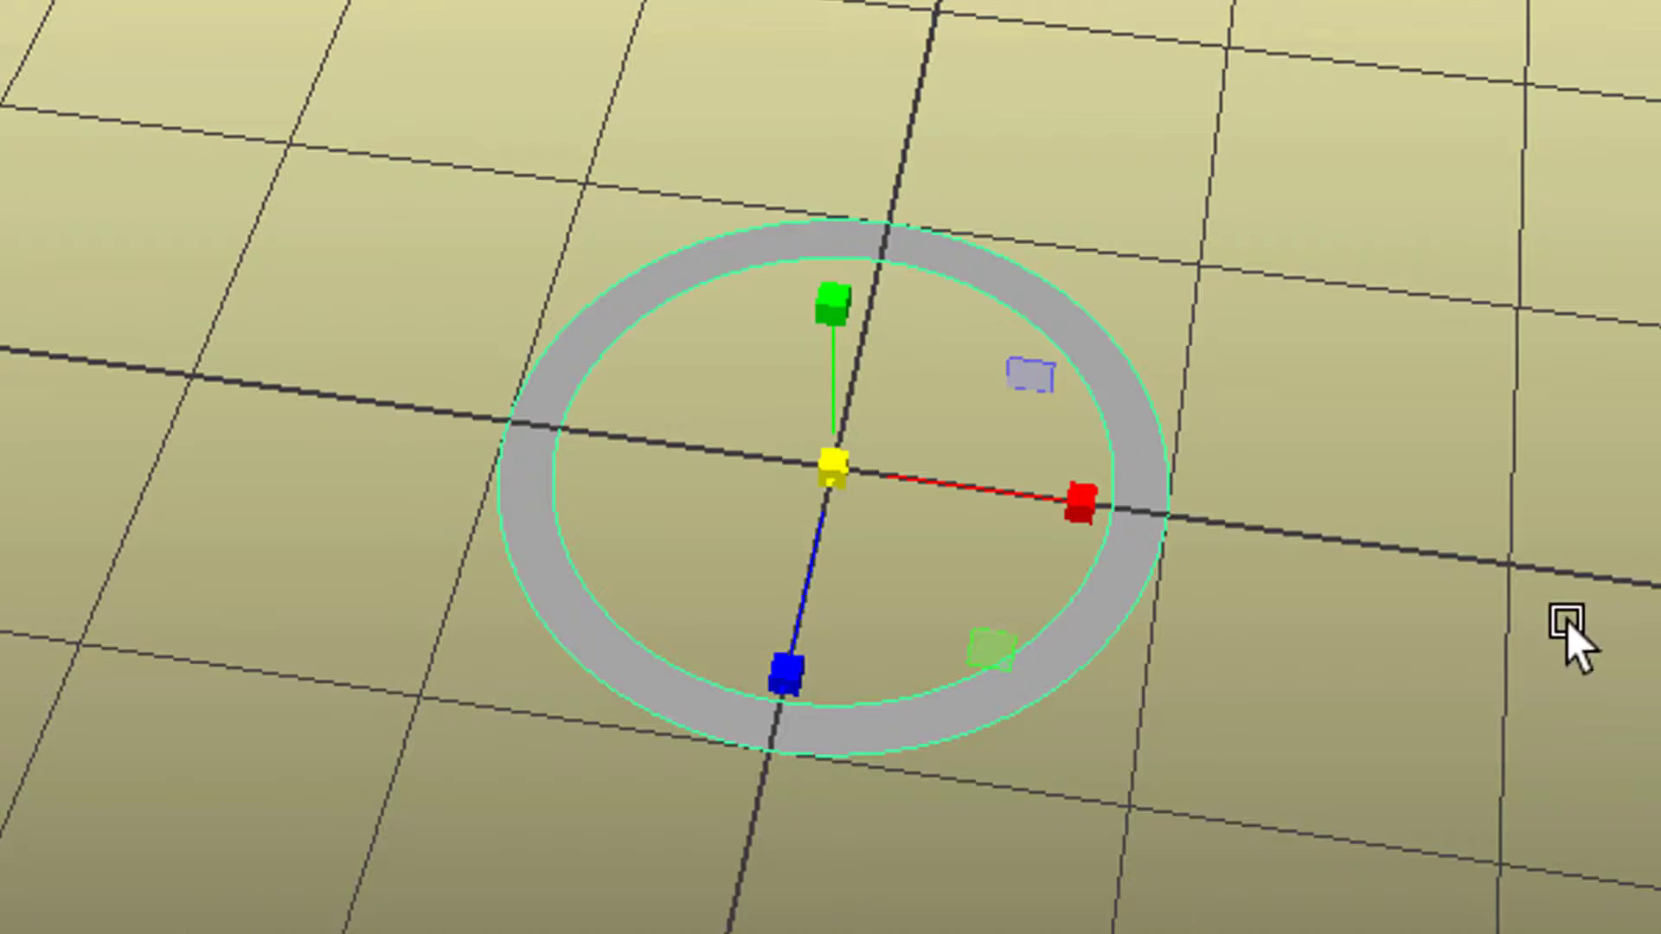
# Flatten the ring's positive X side by scaling and moving its four nearest middle control vertices along X, and return to object mode
pyautogui.keyDown('alt'); pyautogui.moveTo(1566, 624); pyautogui.dragTo(1591, 702); pyautogui.keyUp('alt')
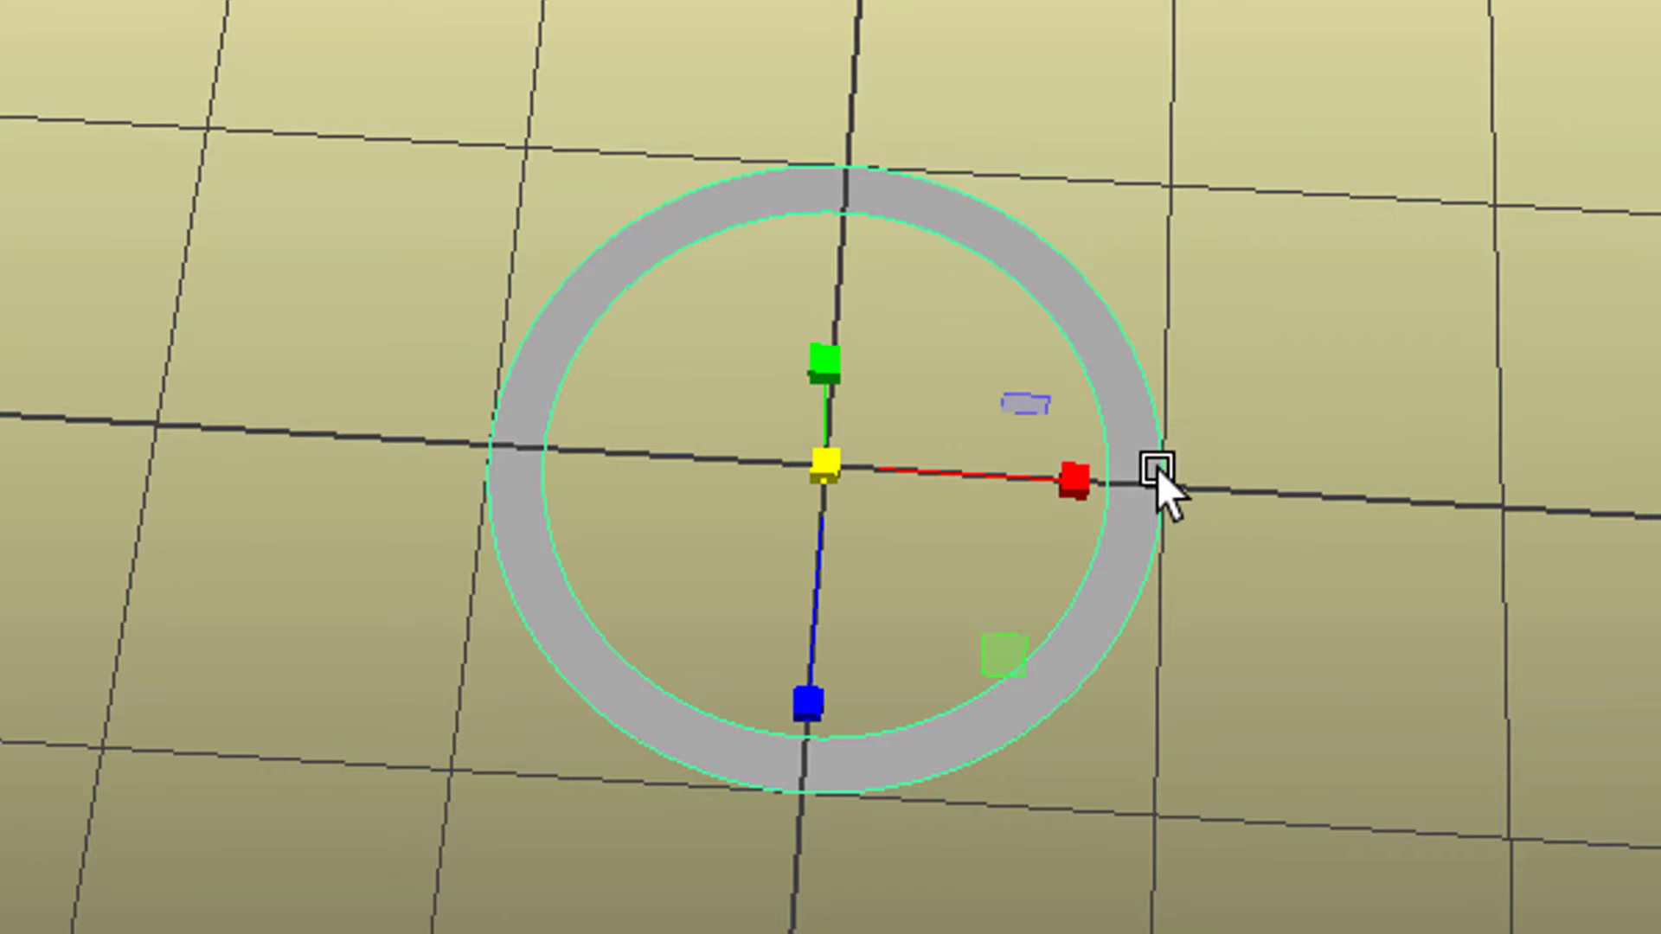
pyautogui.press('F8')
pyautogui.moveTo(880, 314); pyautogui.dragTo(1226, 625)
pyautogui.moveTo(1300, 485); pyautogui.dragTo(1192, 507)
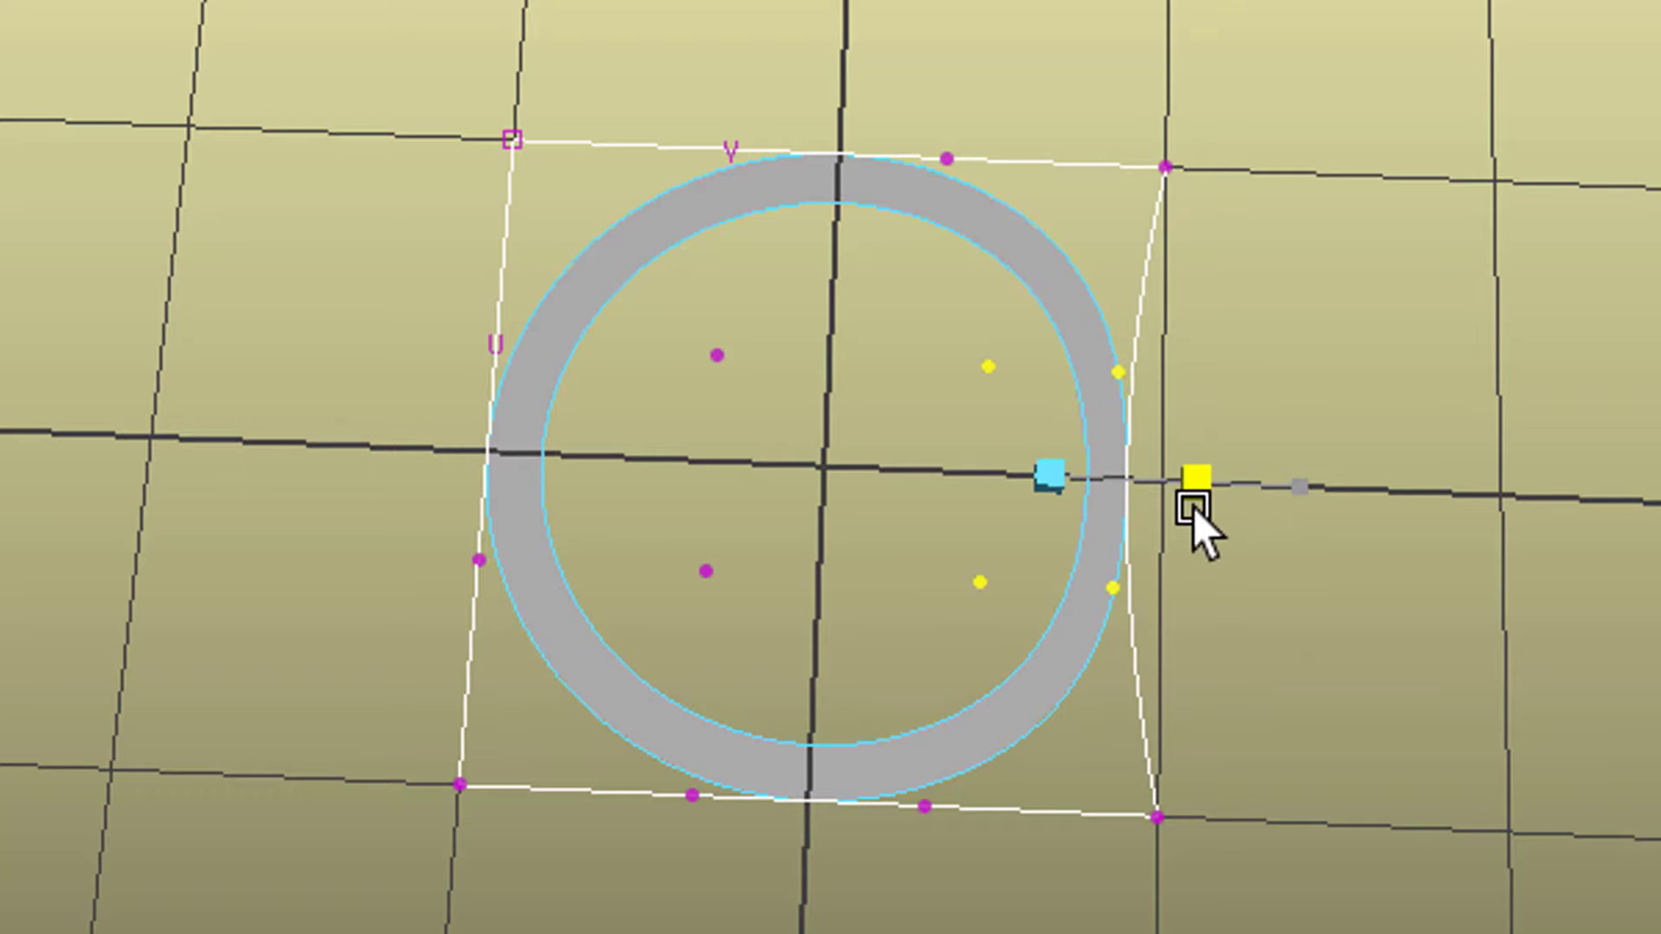
pyautogui.press('w')
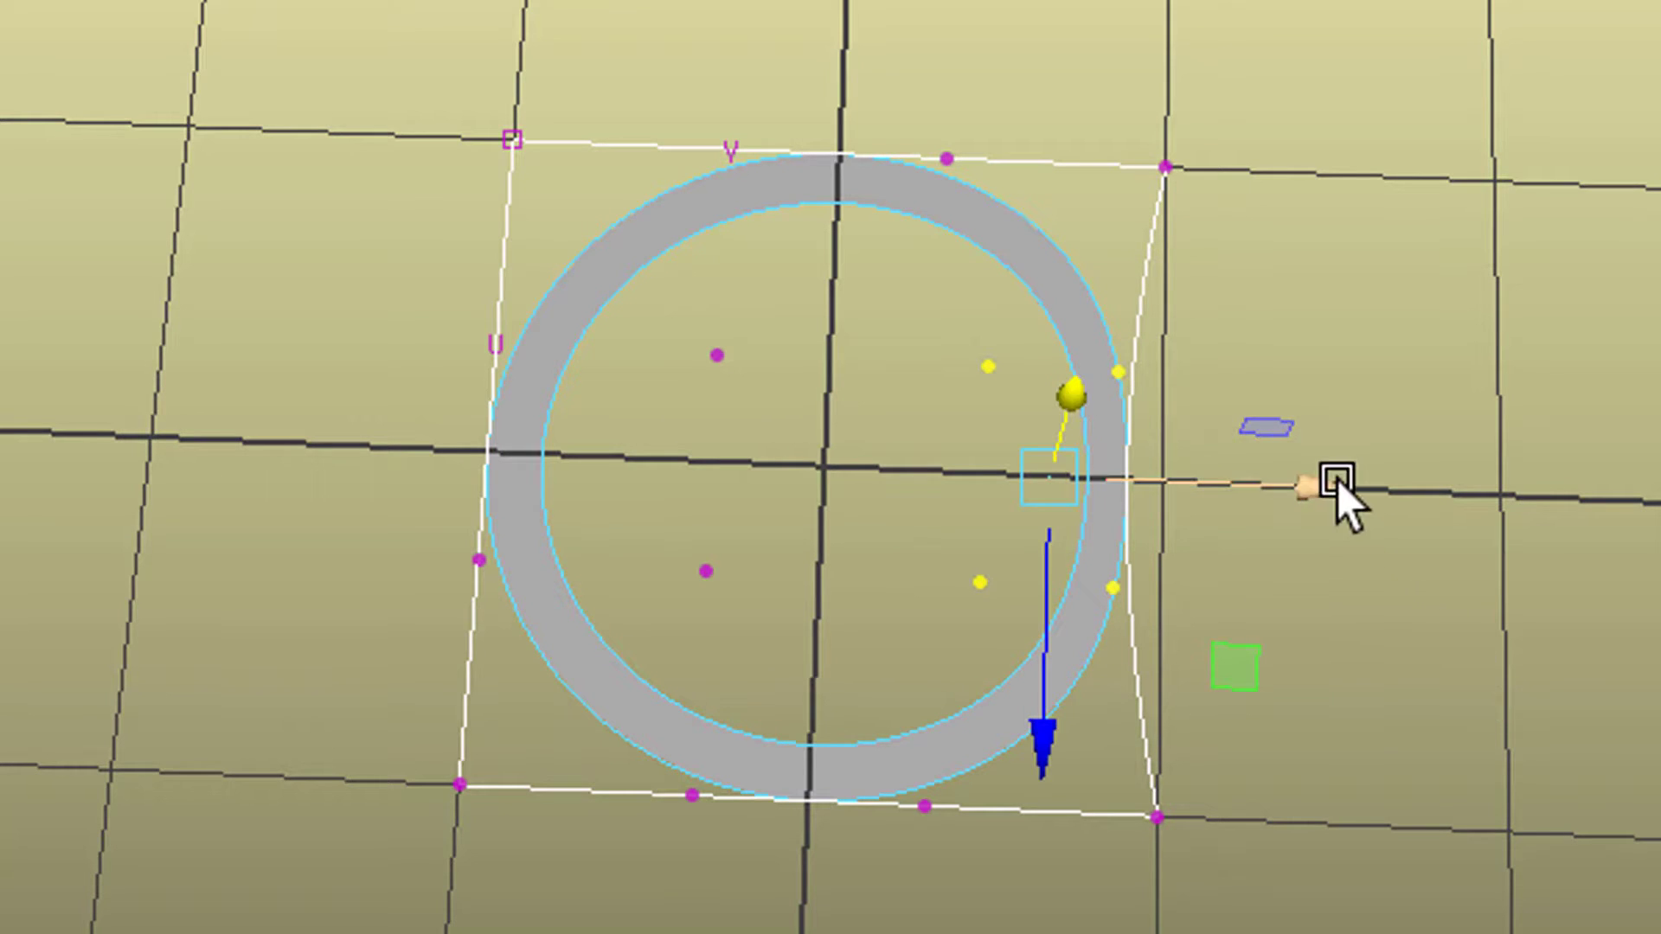
pyautogui.moveTo(1336, 480); pyautogui.dragTo(1233, 525)
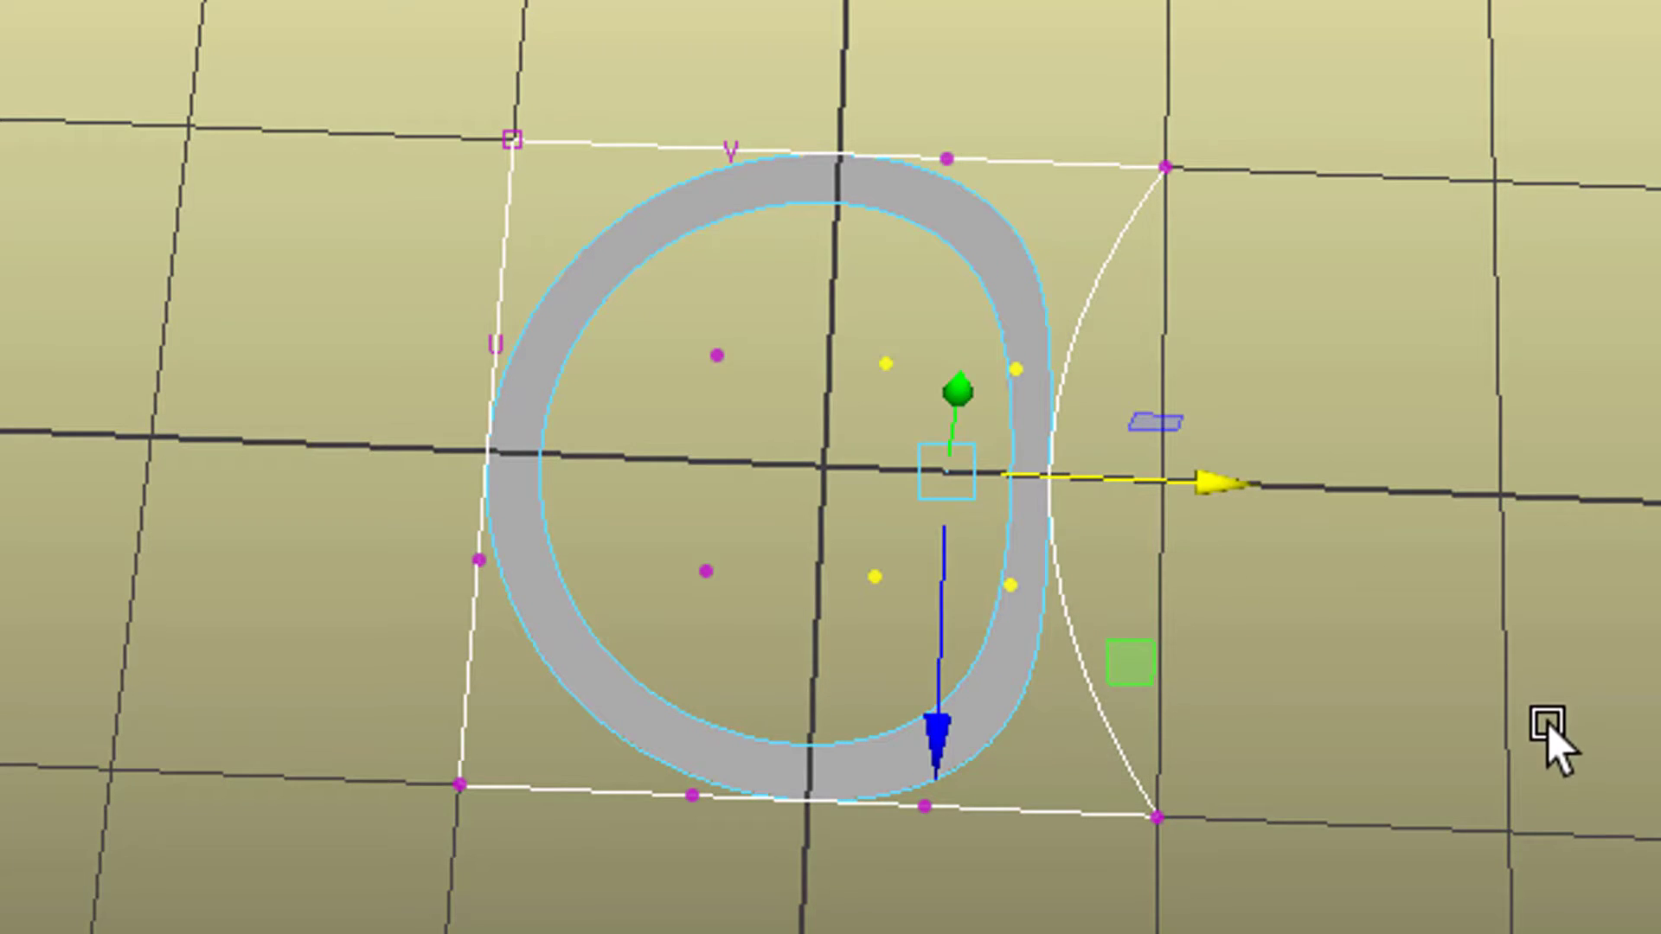
pyautogui.moveTo(1013, 257); pyautogui.dragTo(1260, 179, button='right')
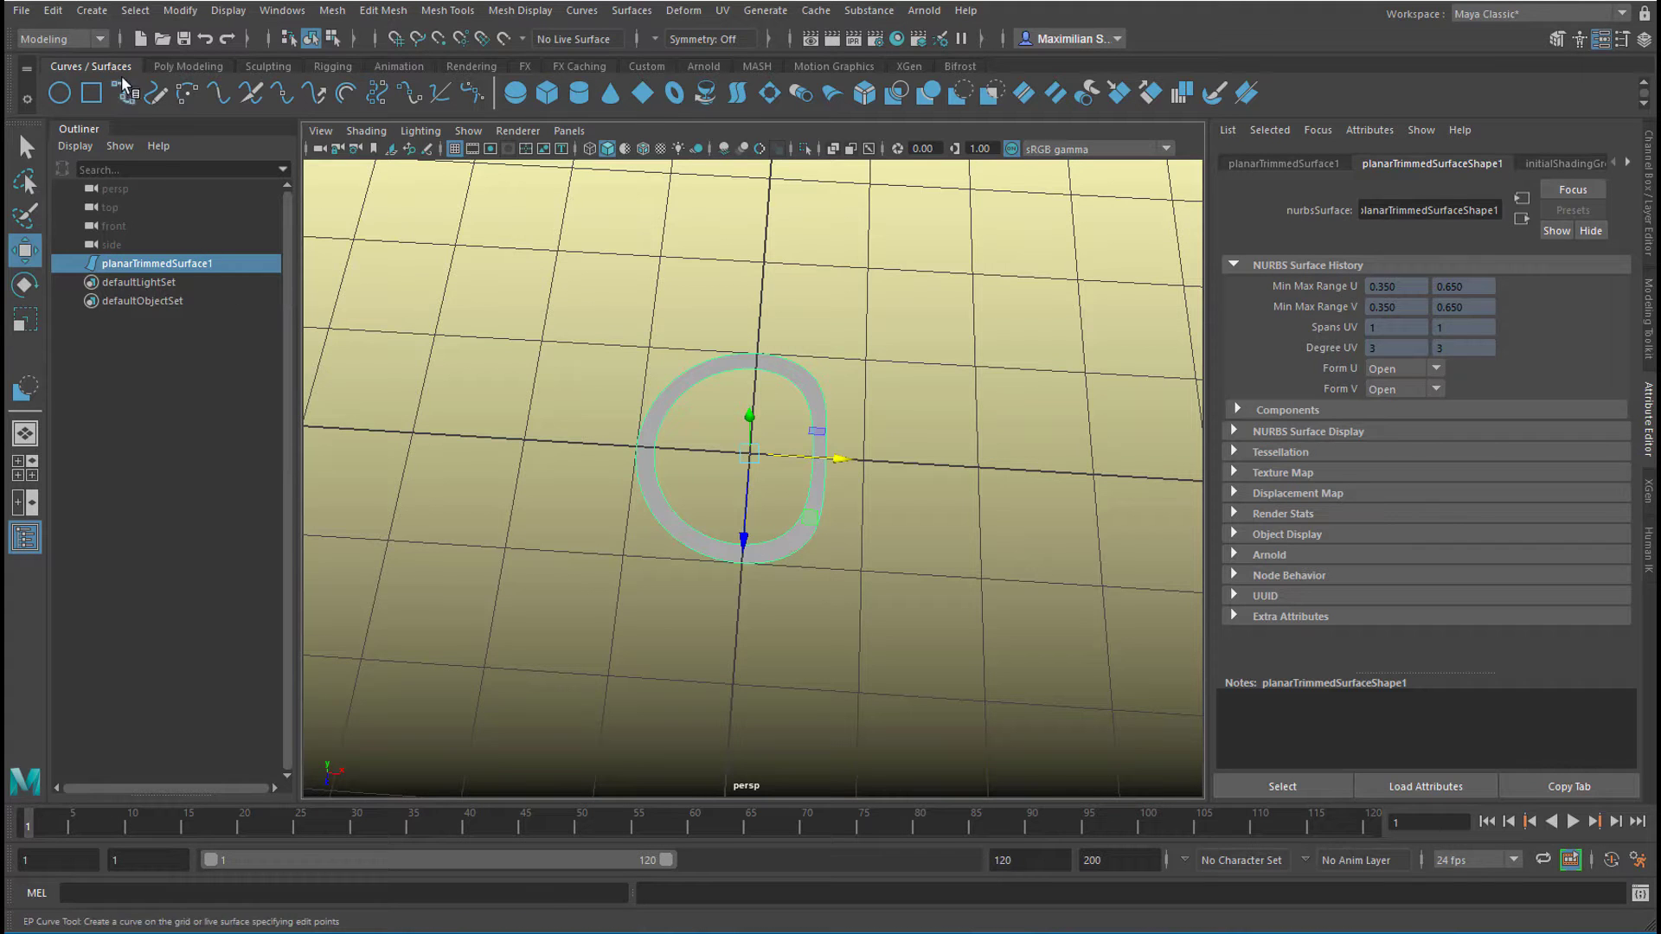
# Create a MASH network from the flattened ring with Instancer as the geometry type
pyautogui.click(97, 39)
pyautogui.click(91, 115)
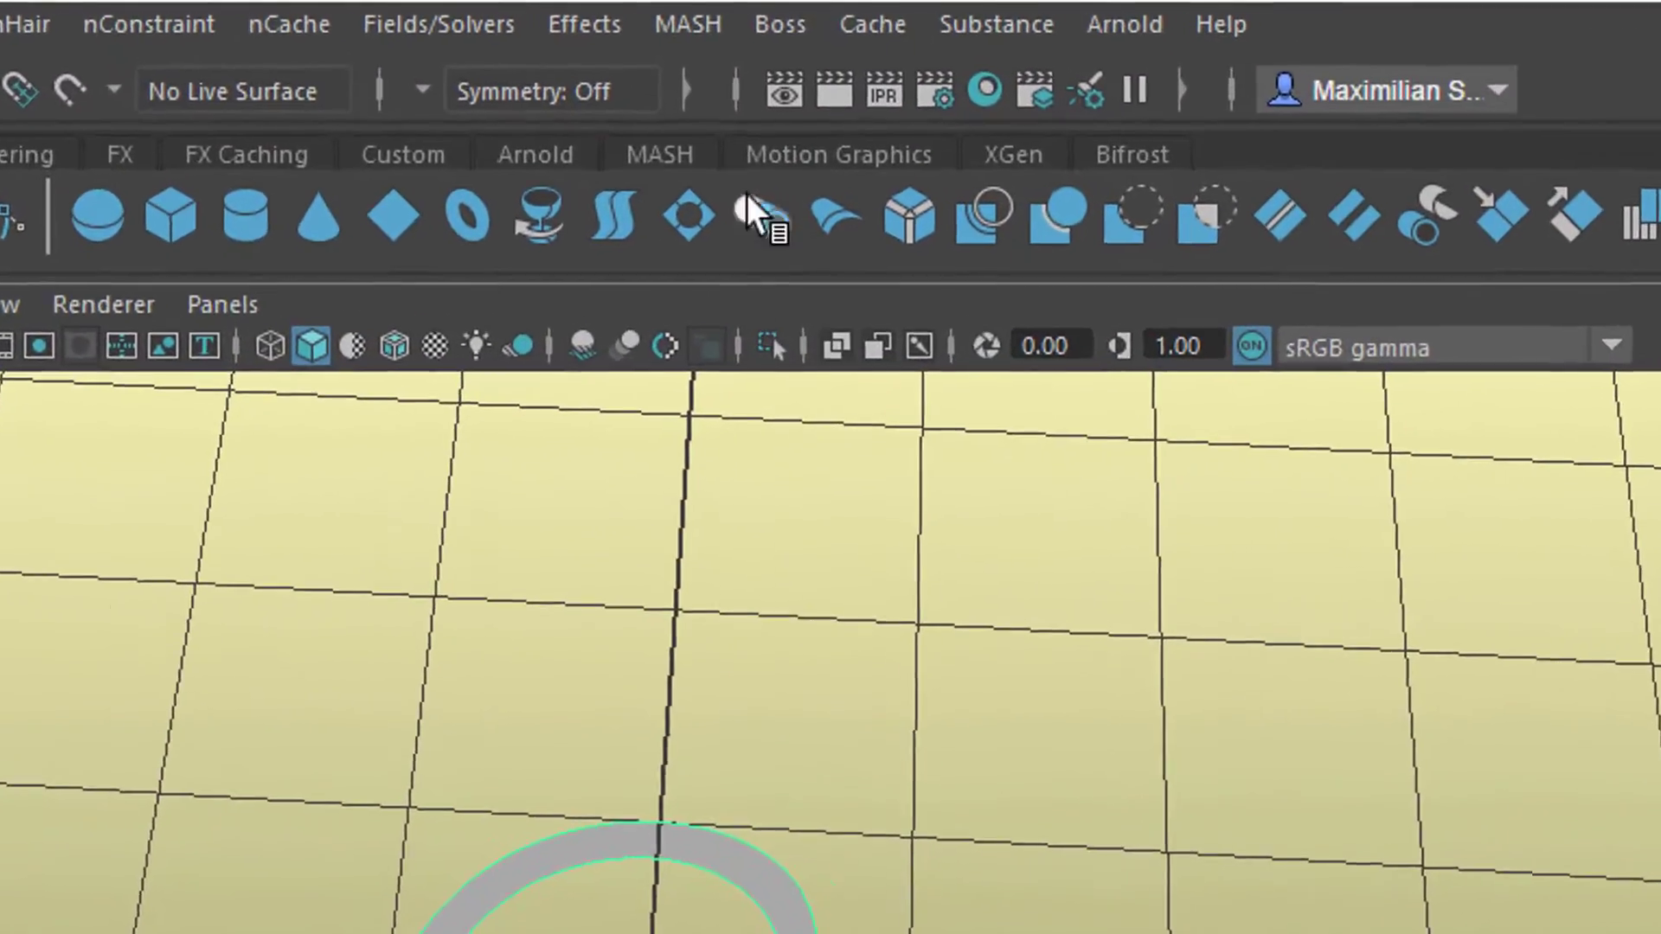
pyautogui.click(661, 39)
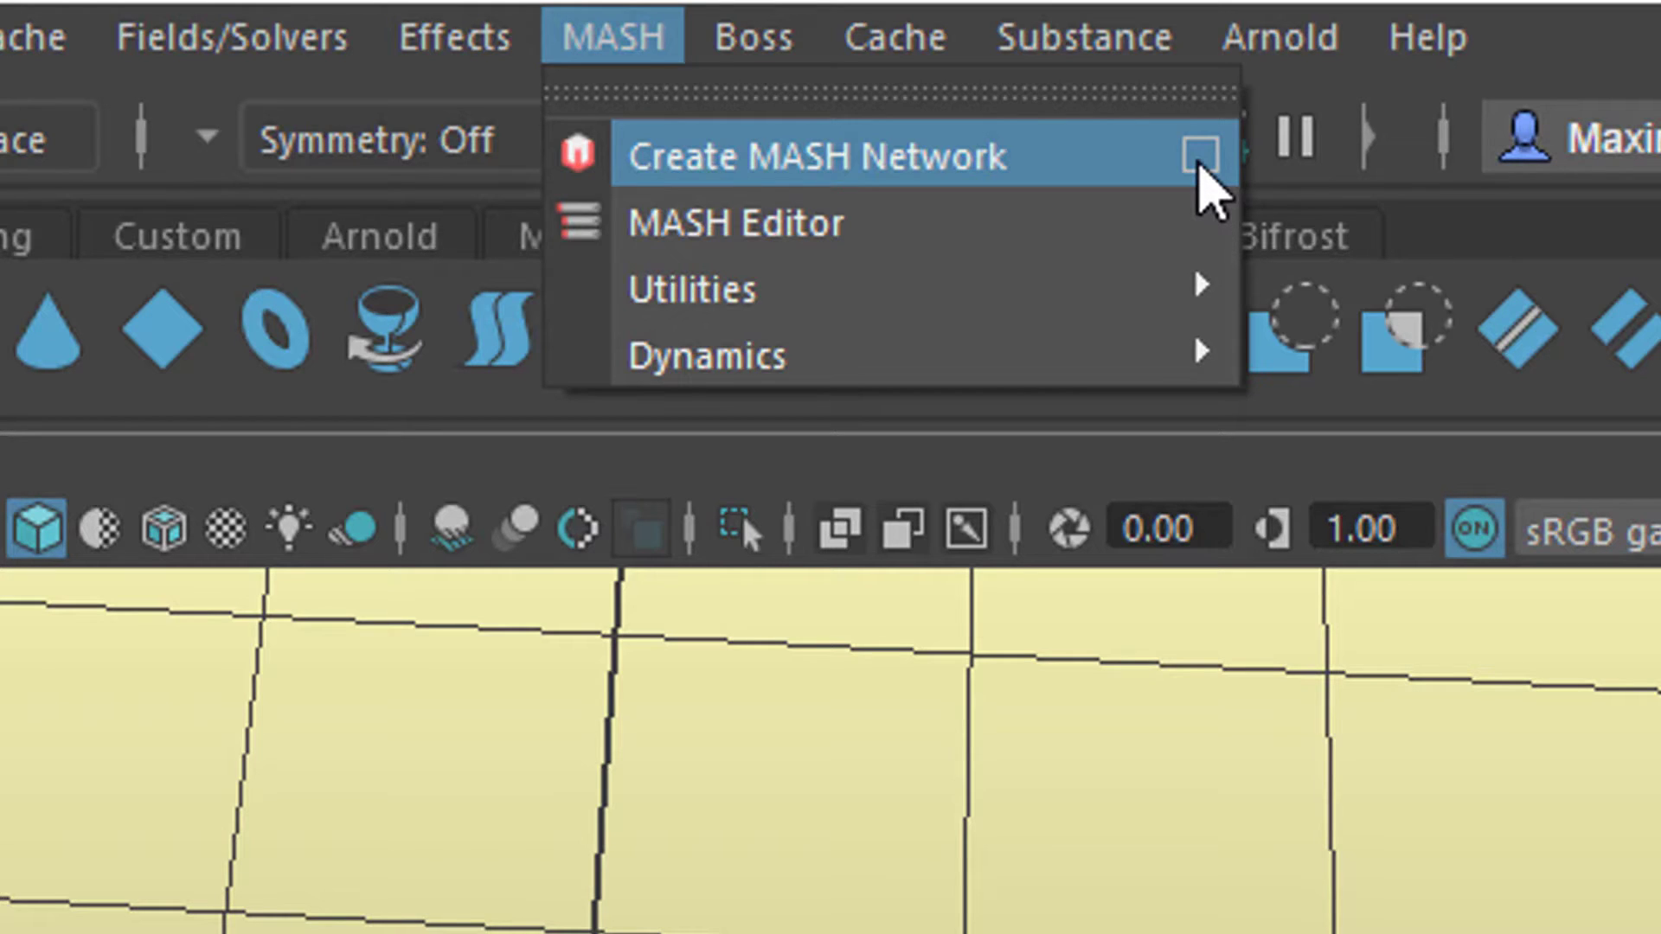
pyautogui.click(1200, 160)
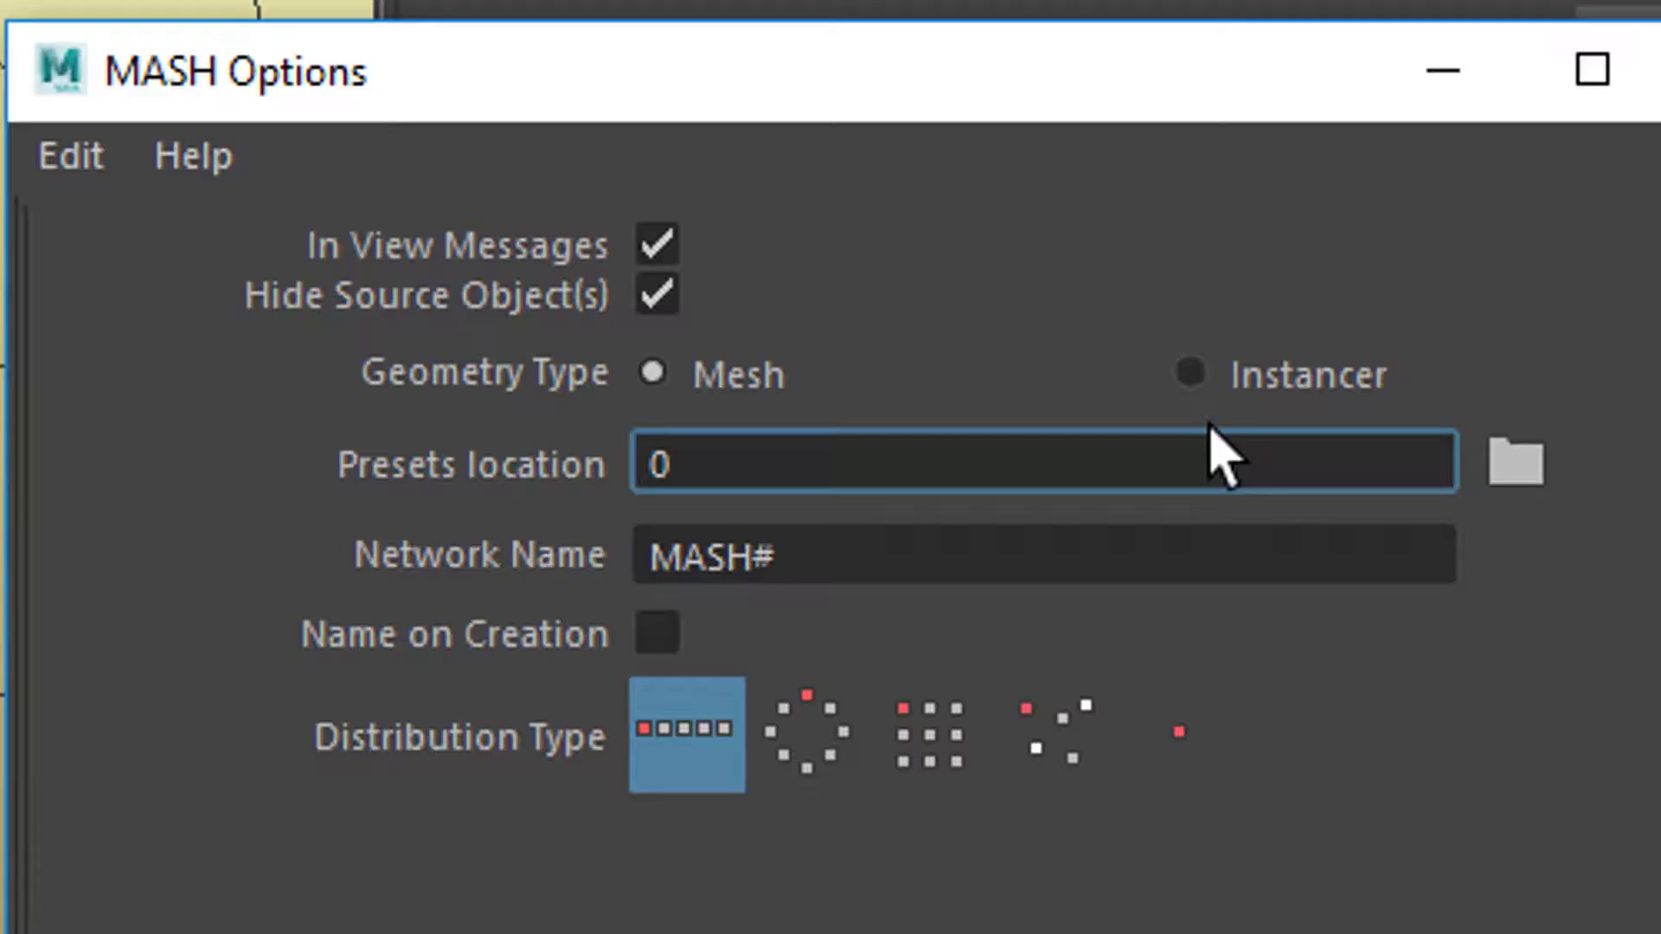
pyautogui.click(1191, 372)
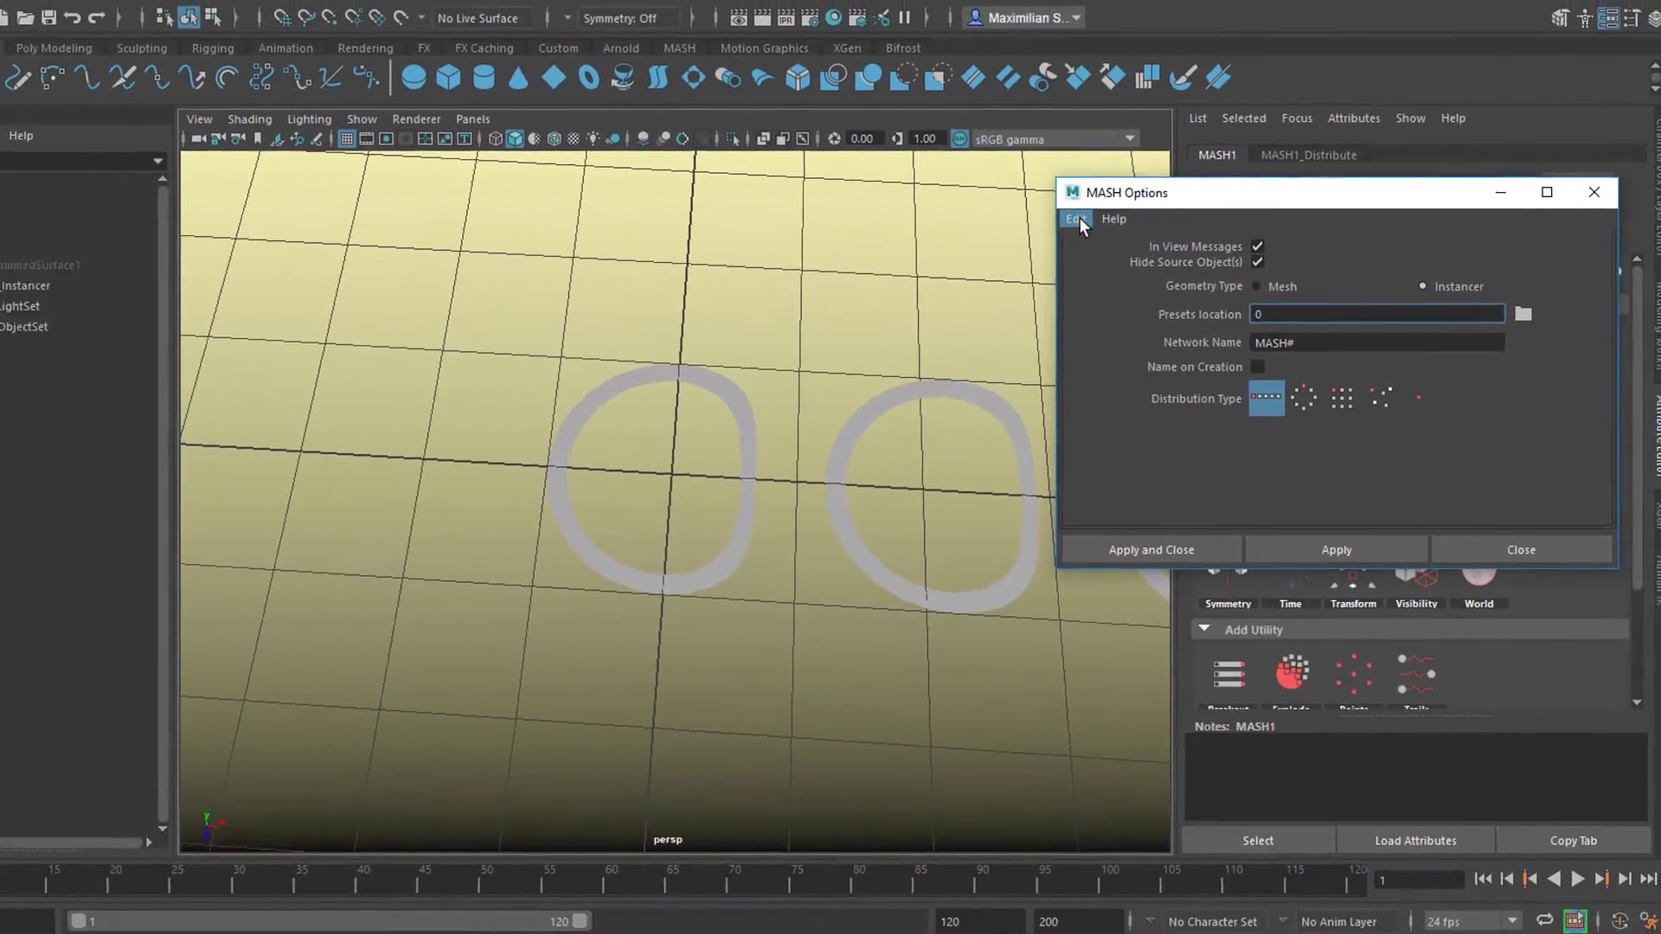
# Reset the MASH network creation options to their defaults and close them
pyautogui.click(1077, 219)
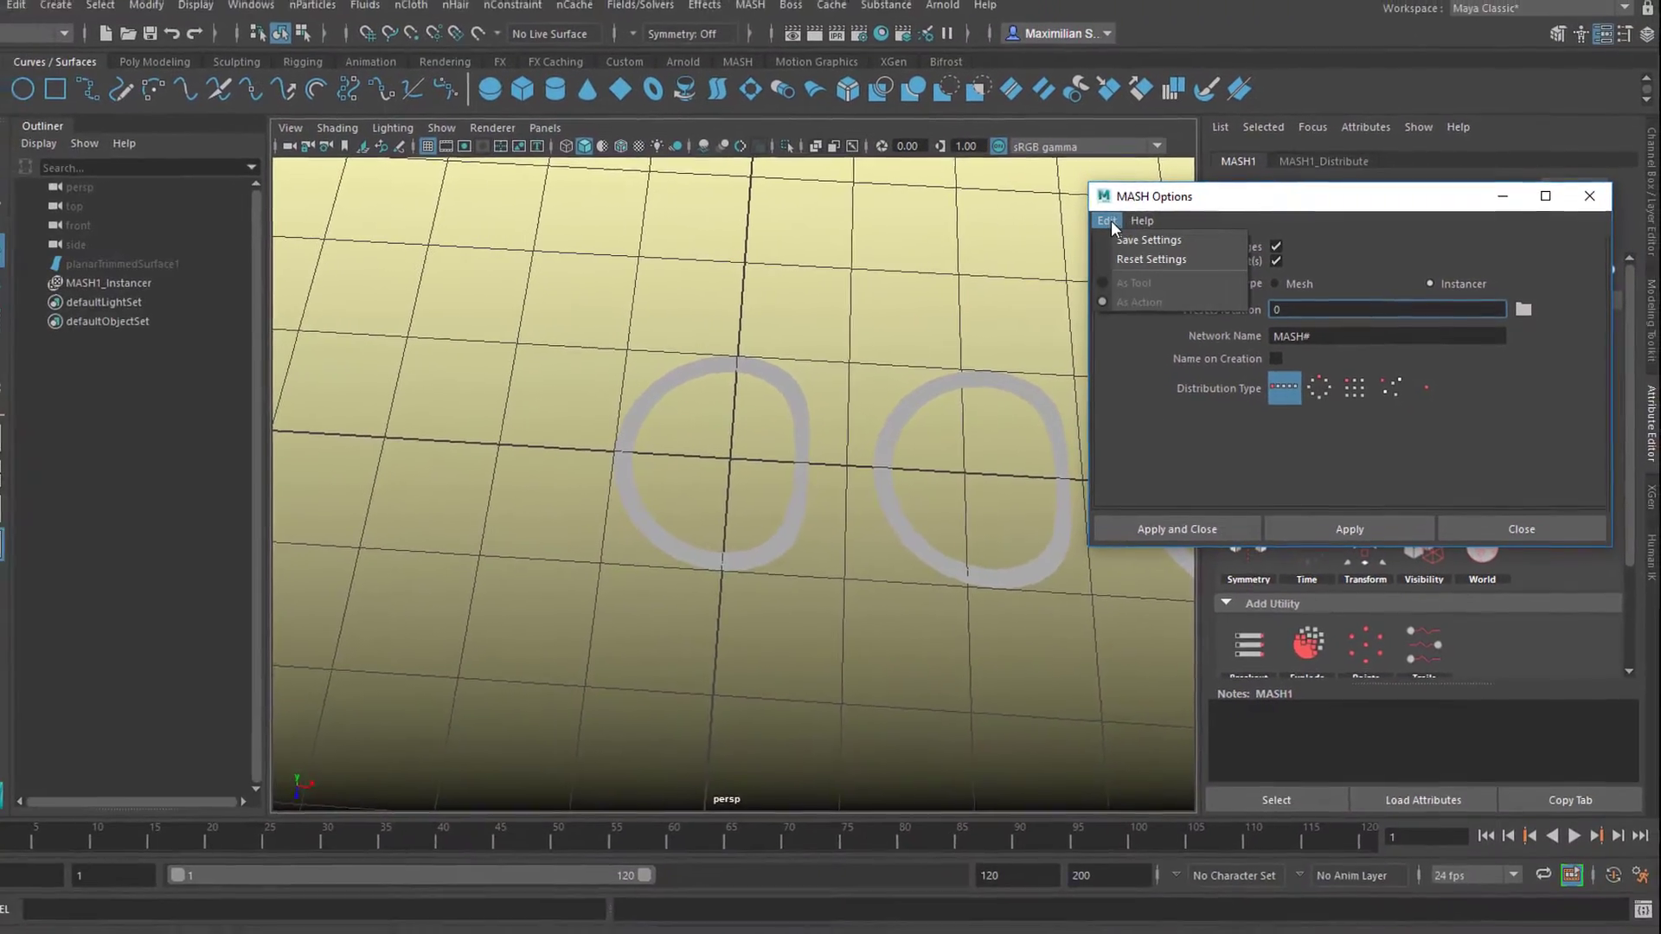
pyautogui.click(1106, 259)
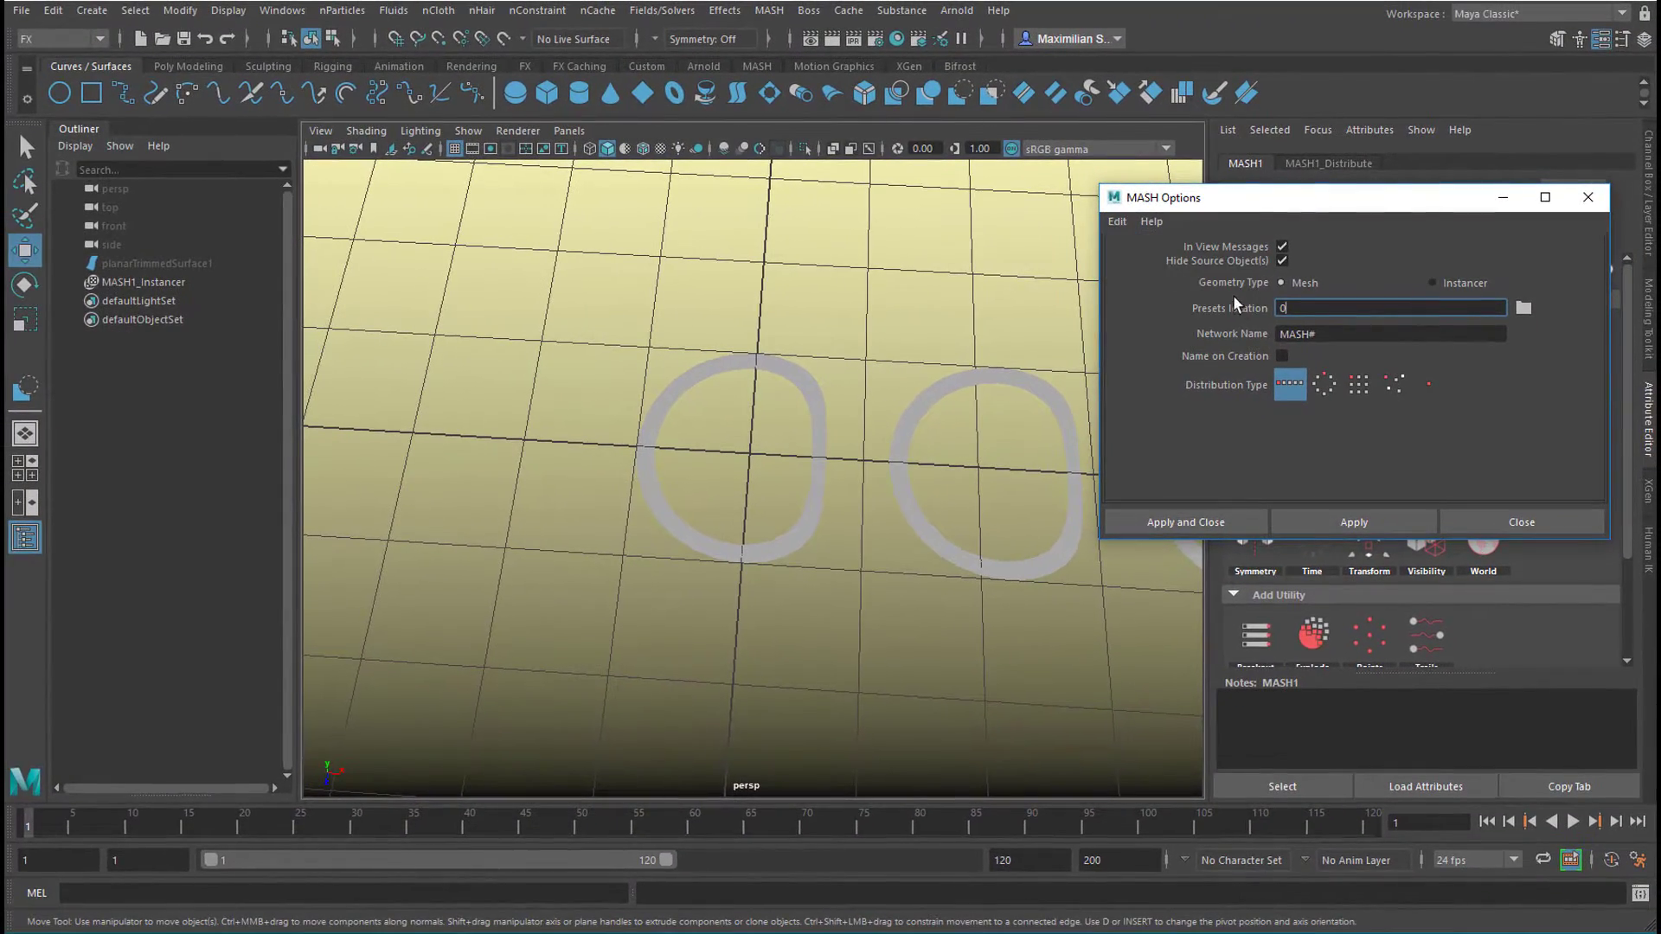
pyautogui.click(1519, 525)
# Enable Center Distribution on the MASH1_Distribute node so that the row of rings is centred on the origin
pyautogui.keyDown('alt'); pyautogui.moveTo(1064, 496); pyautogui.dragTo(813, 519, button='right'); pyautogui.keyUp('alt')
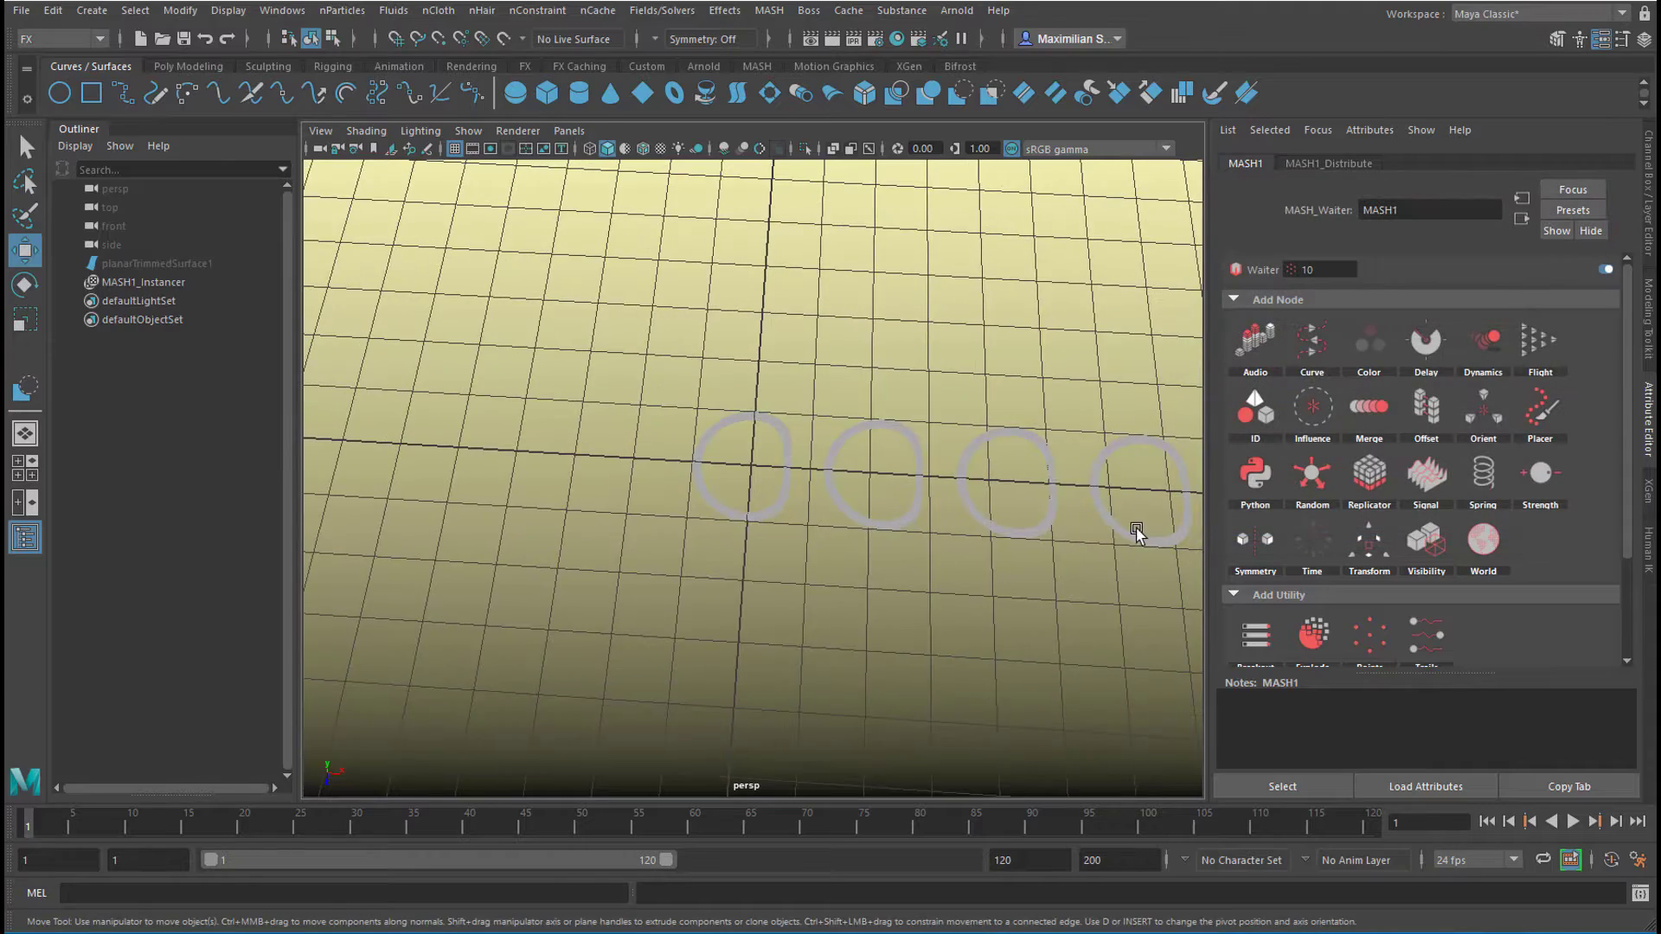
pyautogui.keyDown('alt'); pyautogui.moveTo(1113, 522); pyautogui.dragTo(744, 560, button='right'); pyautogui.keyUp('alt')
pyautogui.keyDown('alt'); pyautogui.moveTo(996, 557); pyautogui.dragTo(994, 450, button='middle'); pyautogui.keyUp('alt')
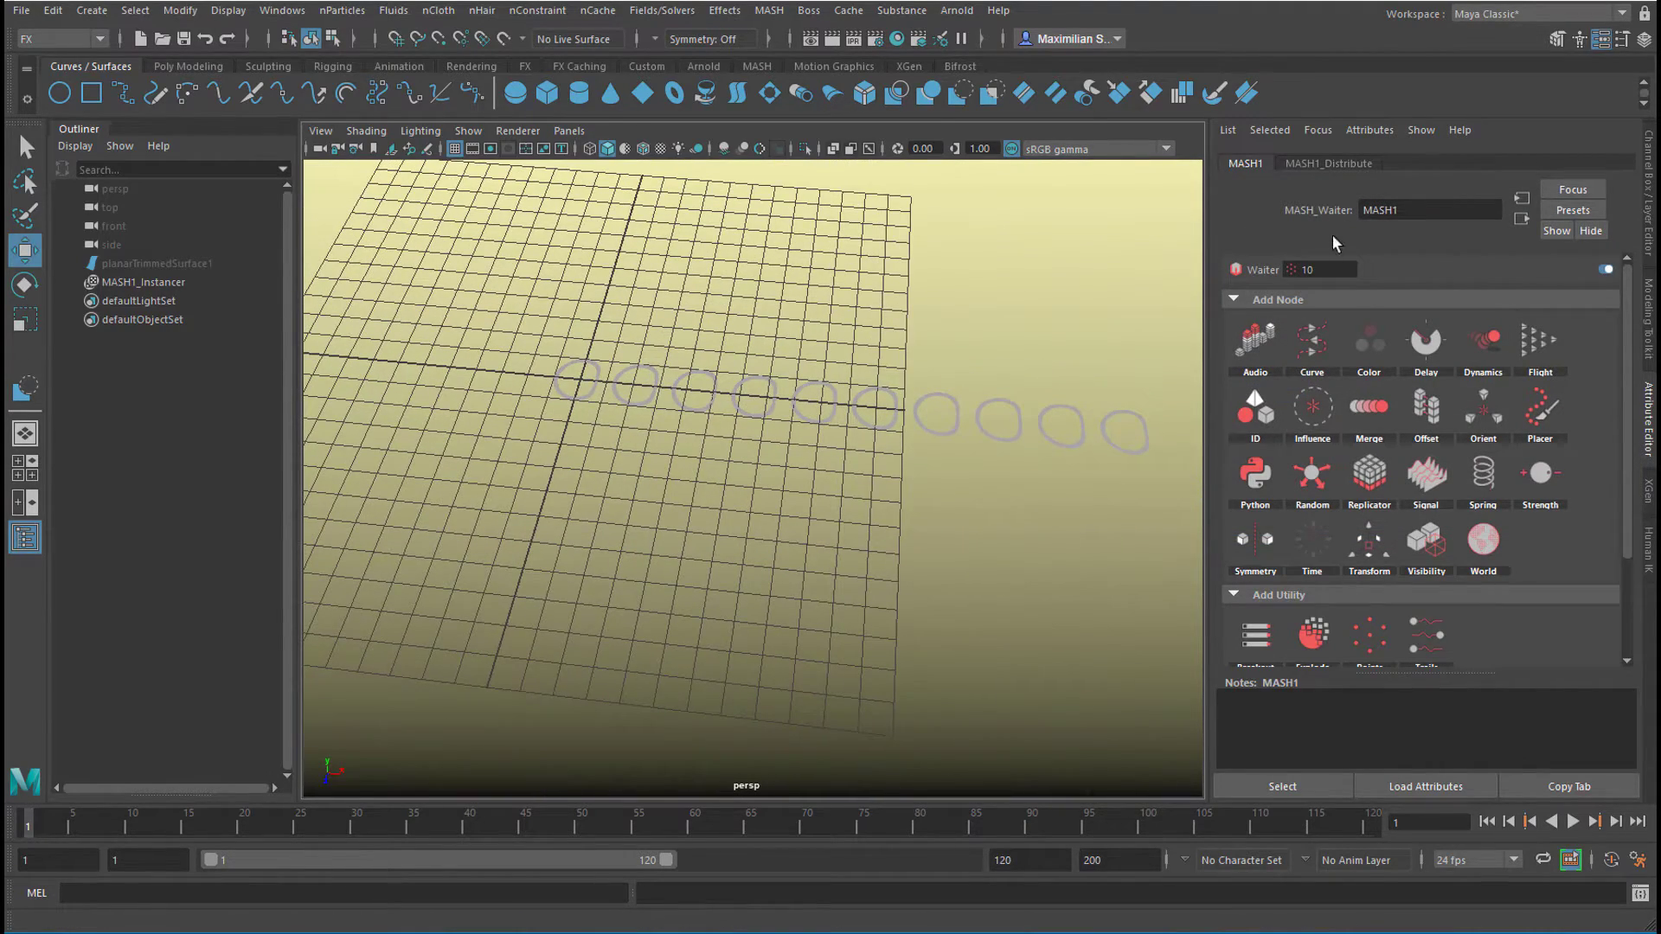
pyautogui.click(1329, 164)
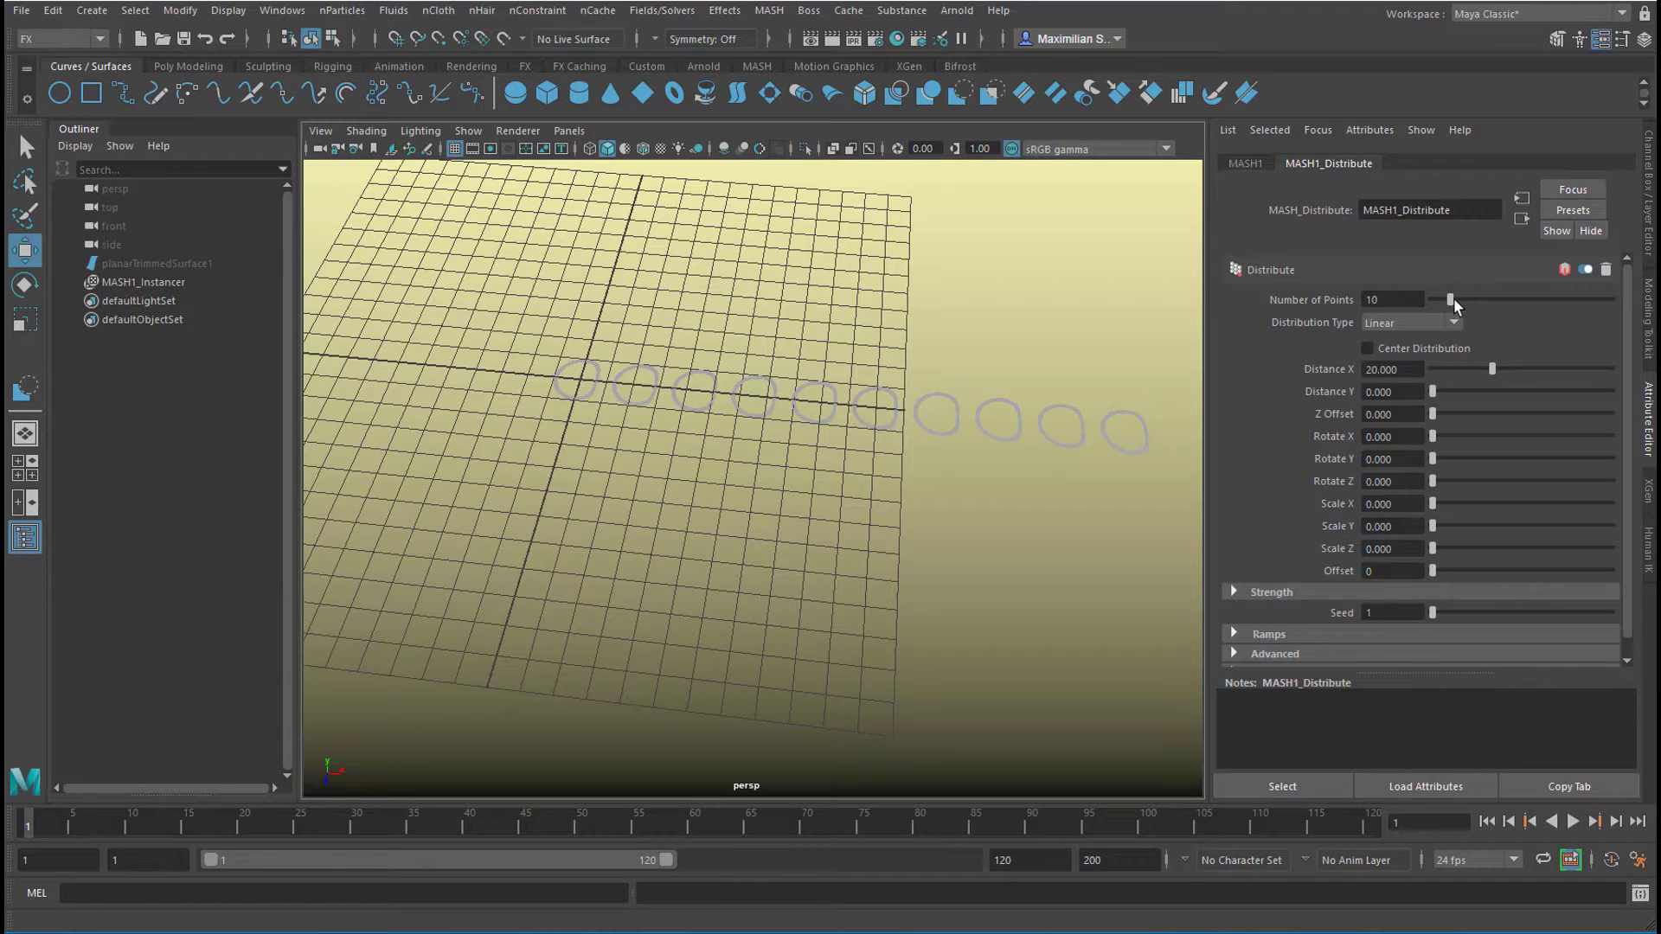
pyautogui.click(1368, 350)
pyautogui.keyDown('alt'); pyautogui.moveTo(780, 457); pyautogui.dragTo(891, 447, button='middle'); pyautogui.keyUp('alt')
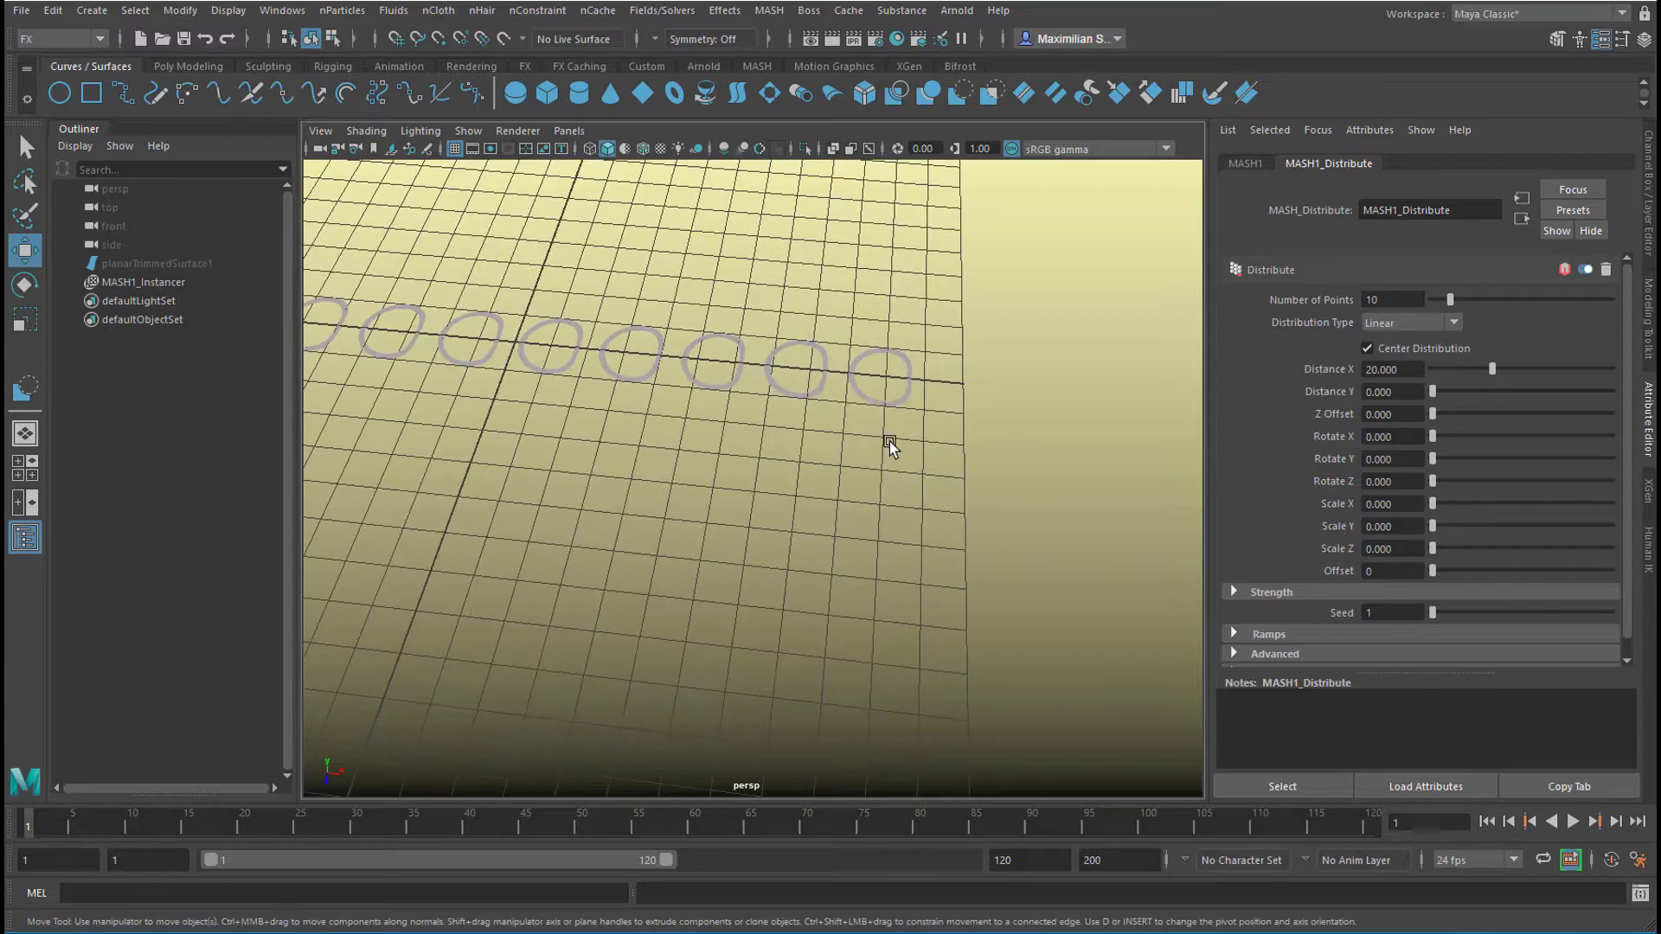
# Change the distribution type of the MASH1_Distribute node from Linear to Grid
pyautogui.keyDown('alt'); pyautogui.moveTo(891, 447); pyautogui.dragTo(1127, 511); pyautogui.keyUp('alt')
pyautogui.keyDown('alt'); pyautogui.moveTo(920, 423); pyautogui.dragTo(848, 501); pyautogui.keyUp('alt')
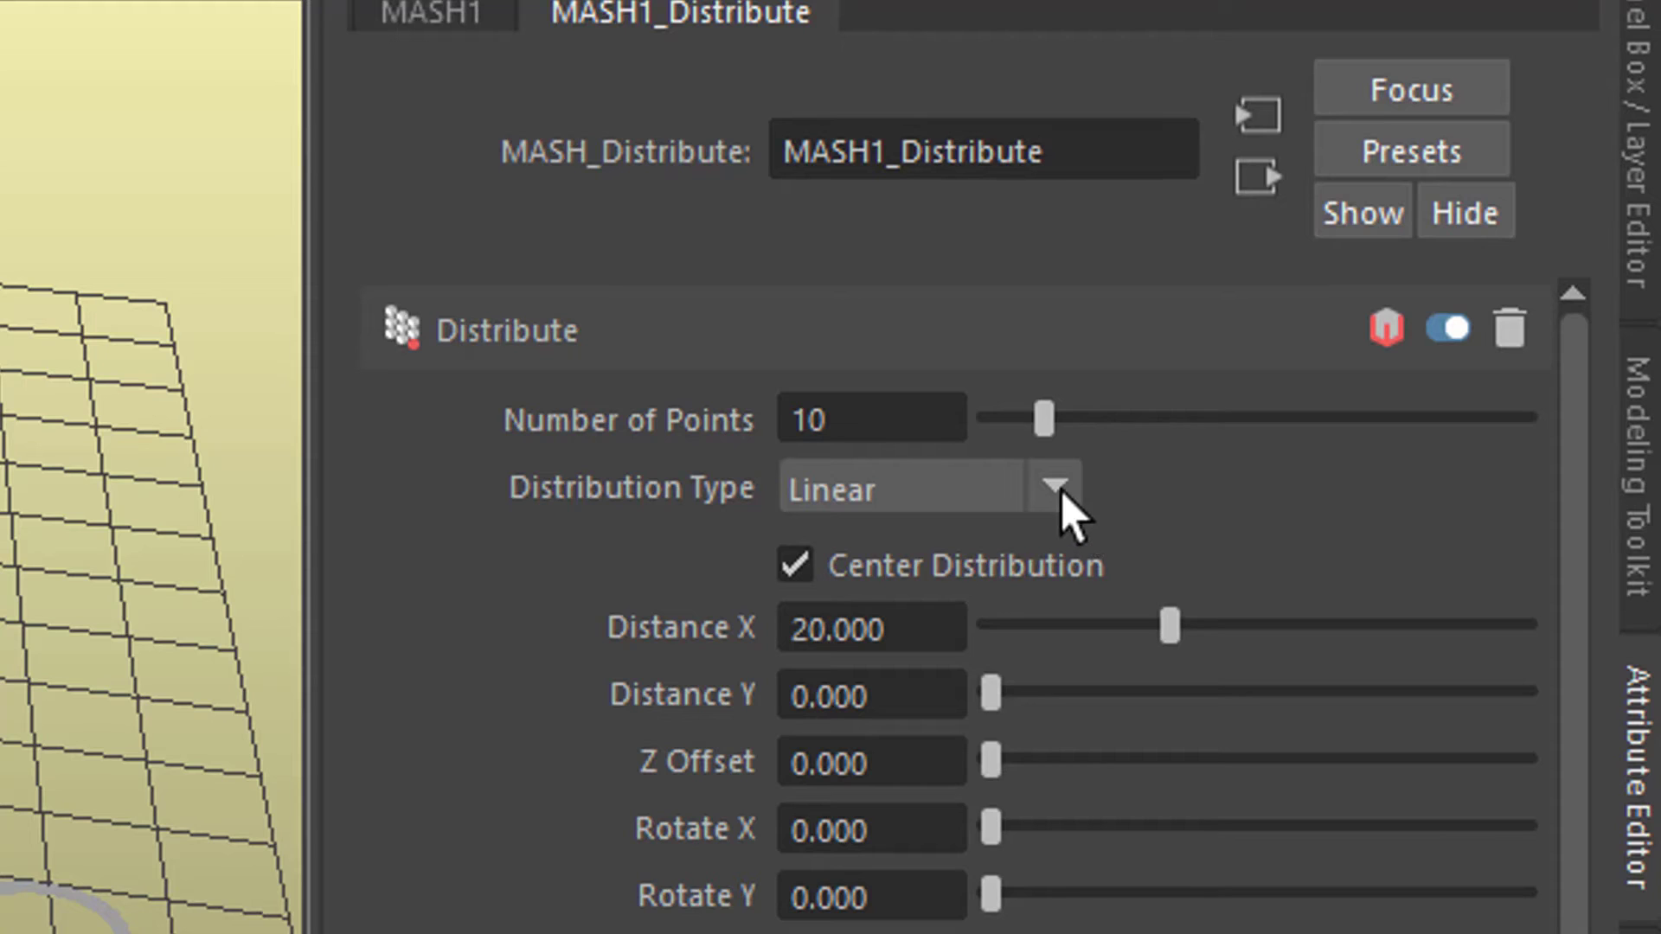
pyautogui.click(1456, 324)
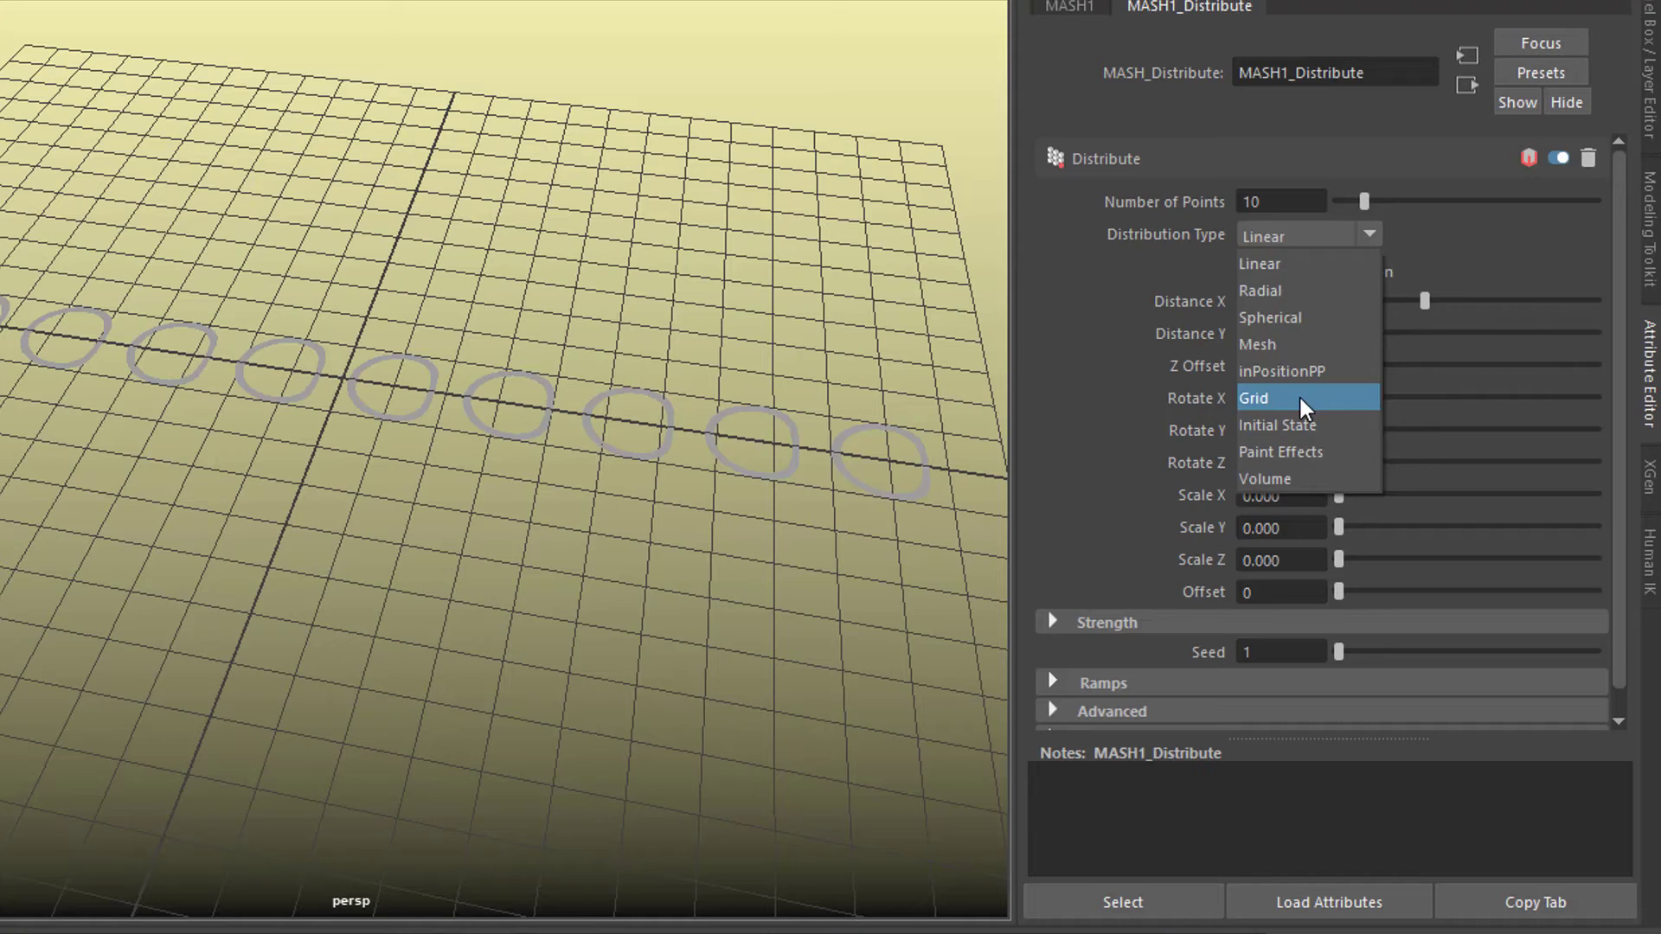
pyautogui.click(908, 828)
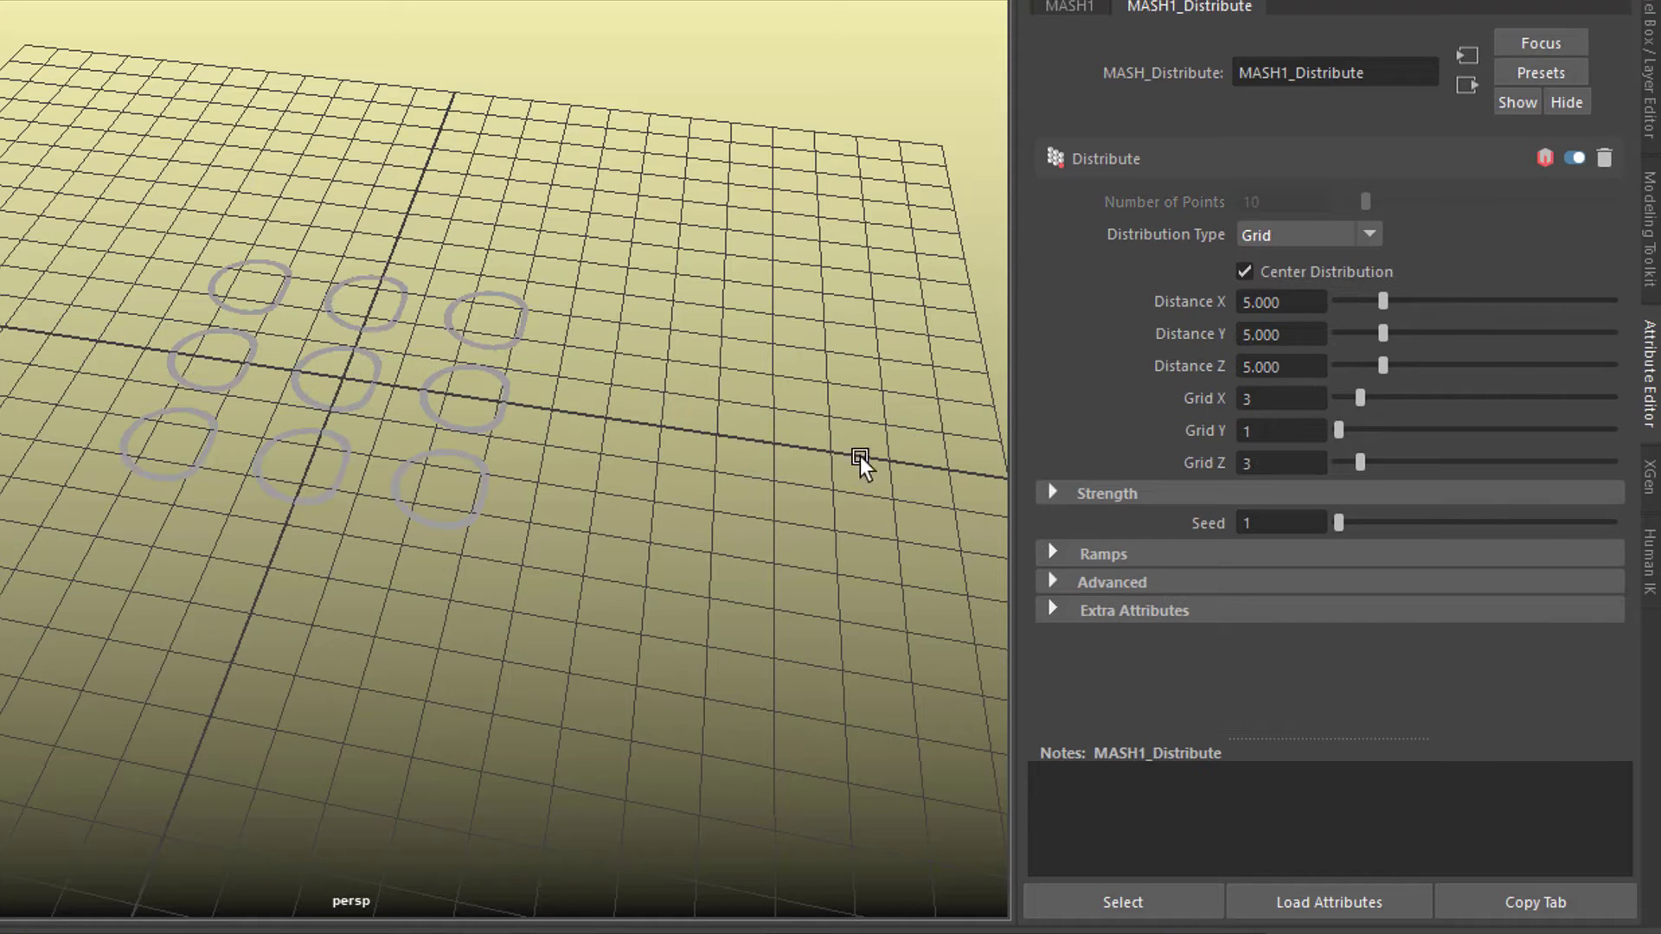
# Spread the ring grid out with Distance X set to 14.406 and Distance Z set to 14.851
pyautogui.keyDown('alt'); pyautogui.moveTo(860, 455); pyautogui.dragTo(790, 493); pyautogui.keyUp('alt')
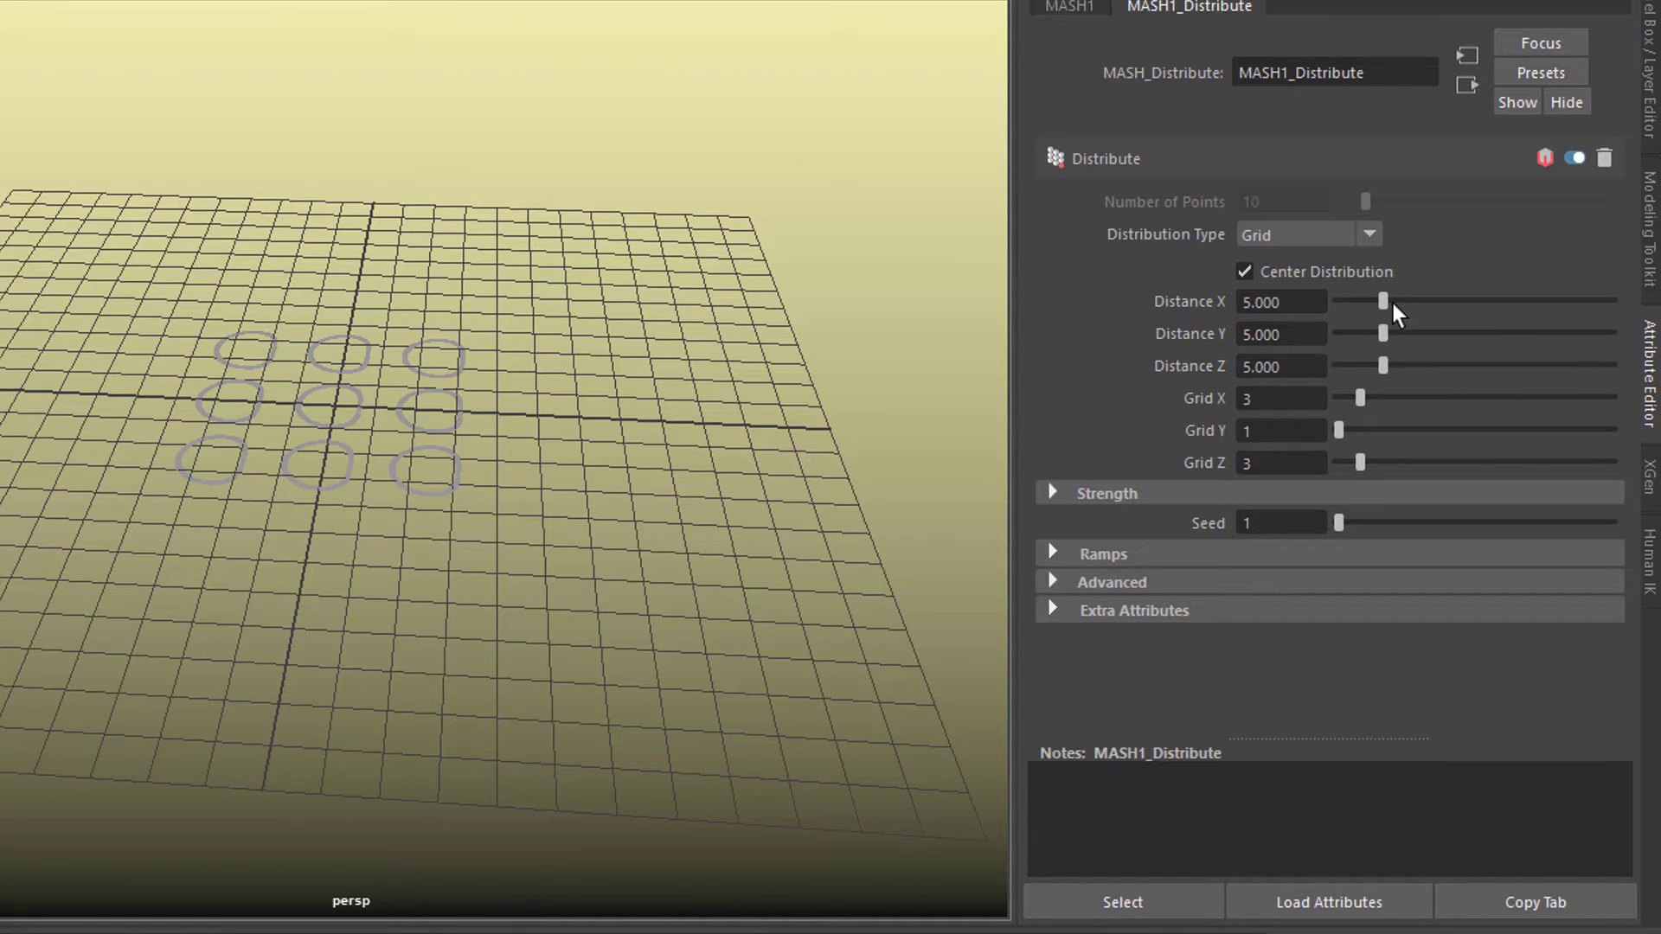
pyautogui.moveTo(1388, 301); pyautogui.dragTo(1467, 308)
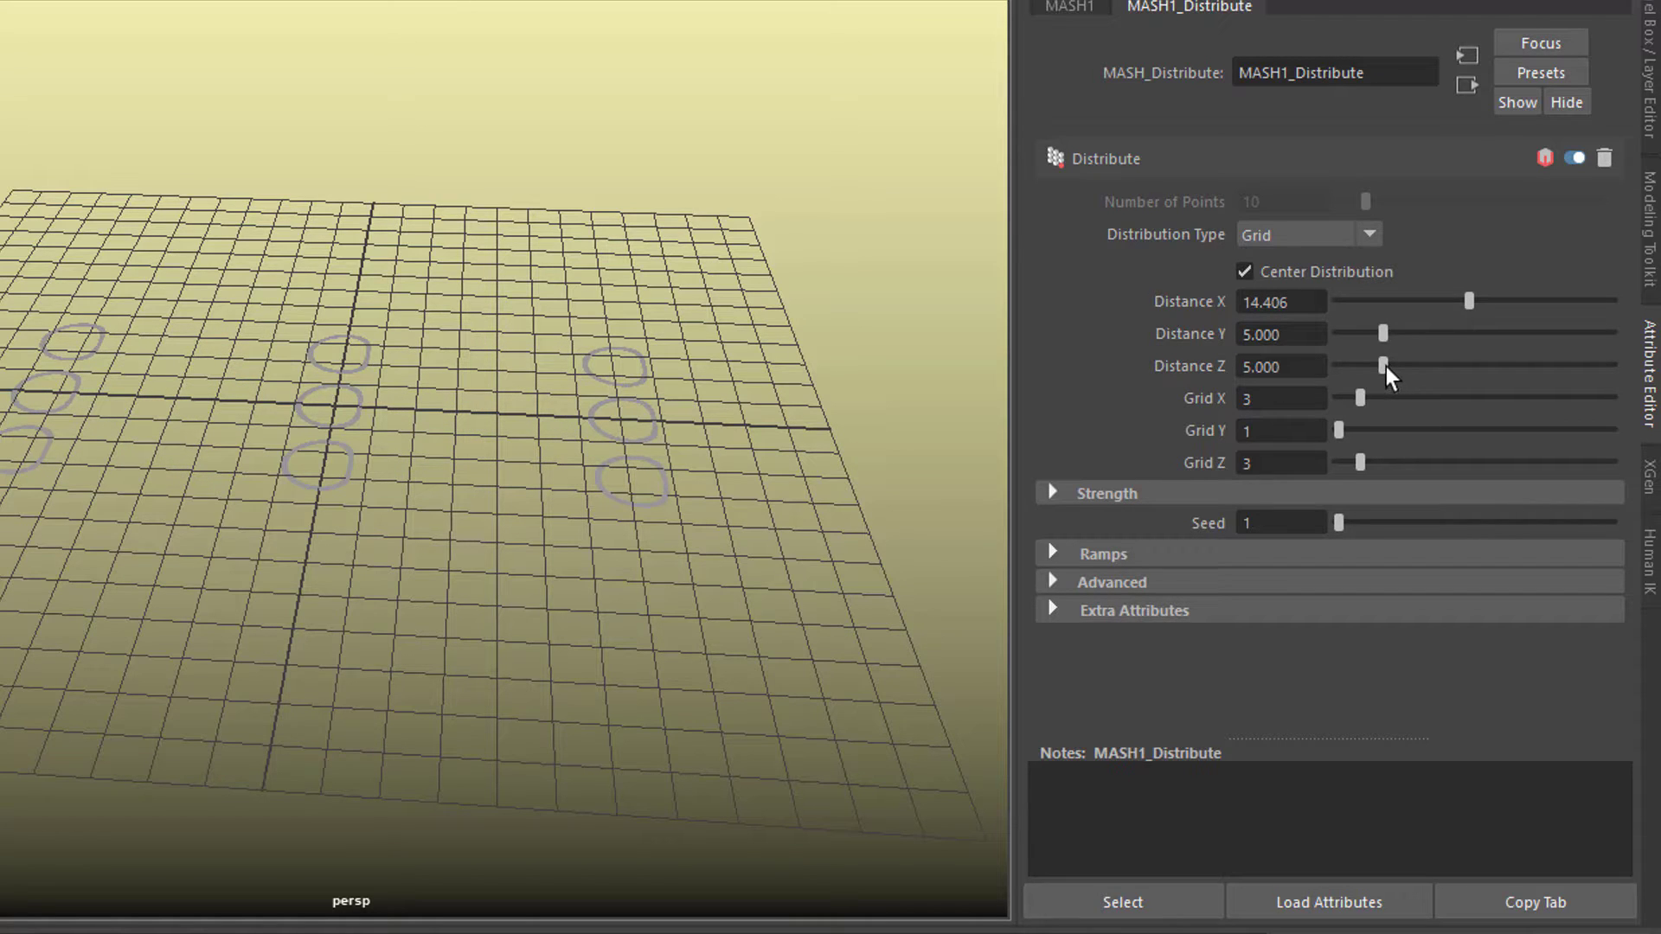
pyautogui.moveTo(1385, 366); pyautogui.dragTo(1471, 361)
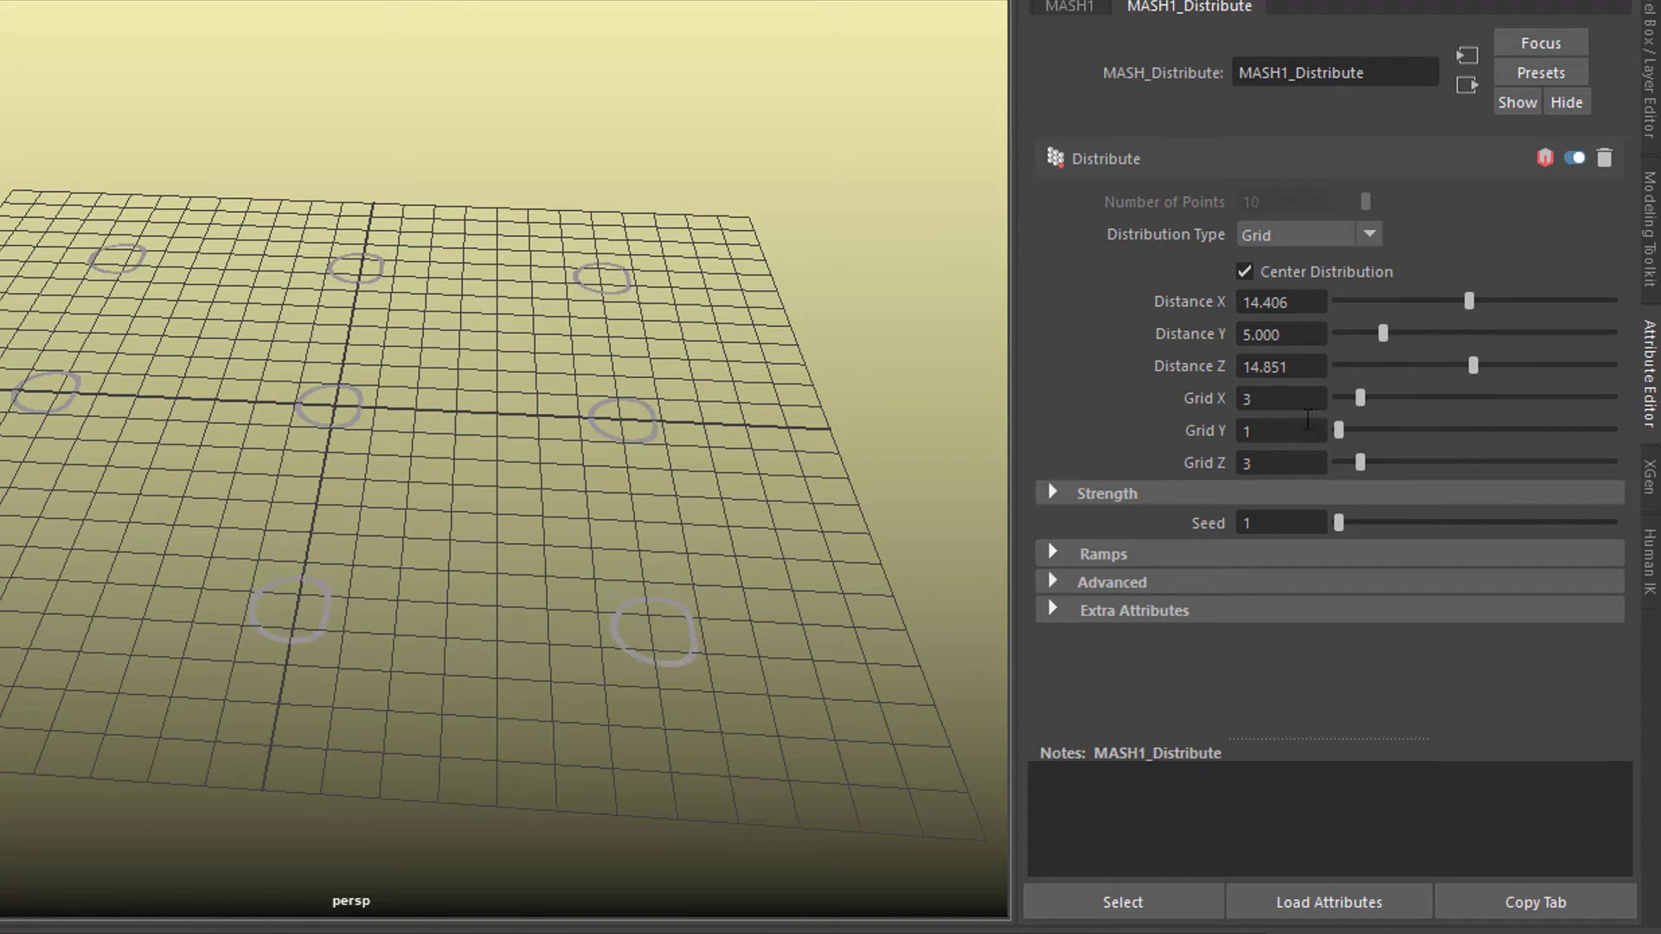
# Fill the distribution with overlapping rings by setting Grid X to 15 and Grid Z to 16
pyautogui.keyDown('alt'); pyautogui.moveTo(541, 505); pyautogui.dragTo(661, 460); pyautogui.keyUp('alt')
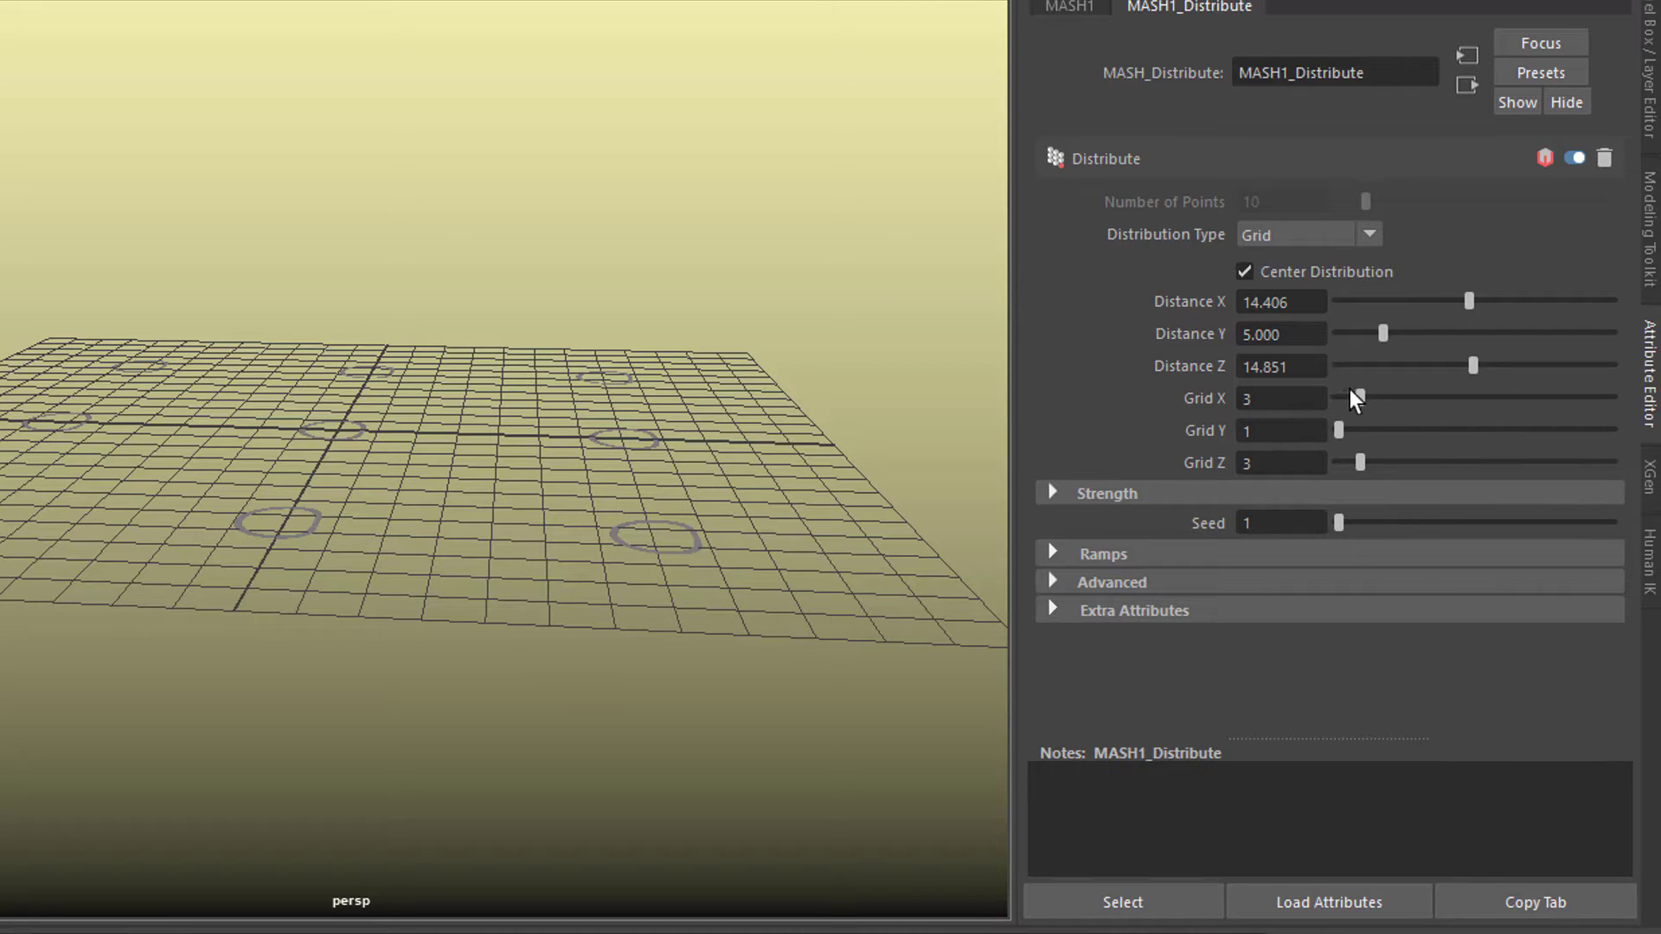
pyautogui.moveTo(1362, 398); pyautogui.dragTo(1502, 413)
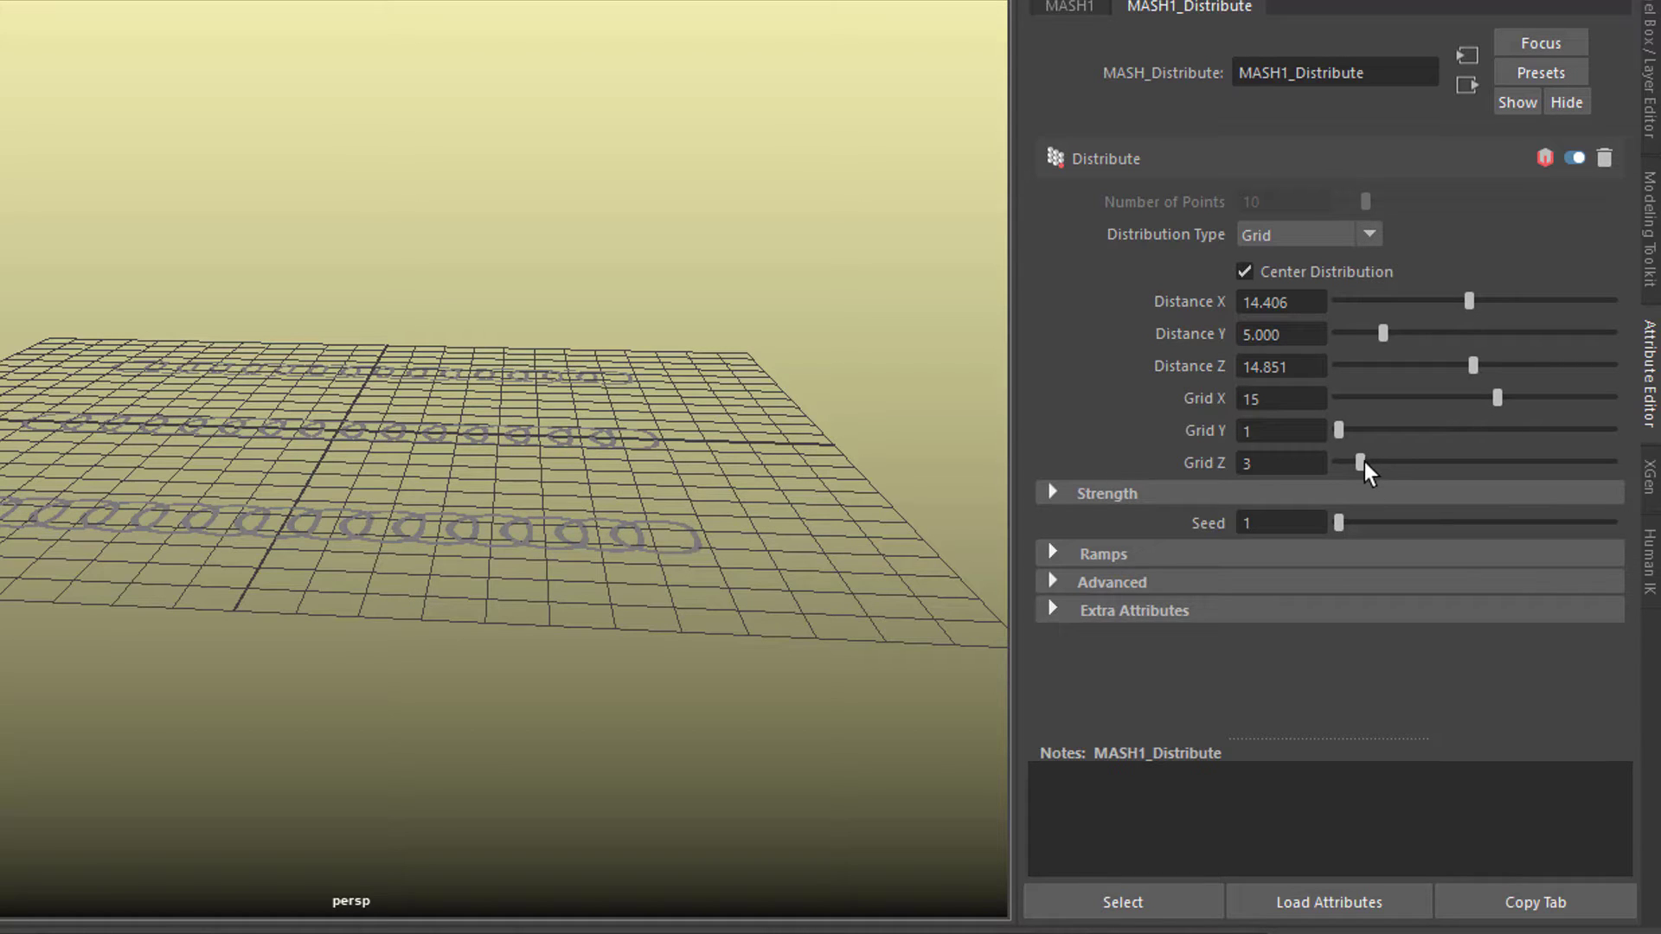
pyautogui.moveTo(1363, 462); pyautogui.dragTo(1510, 460)
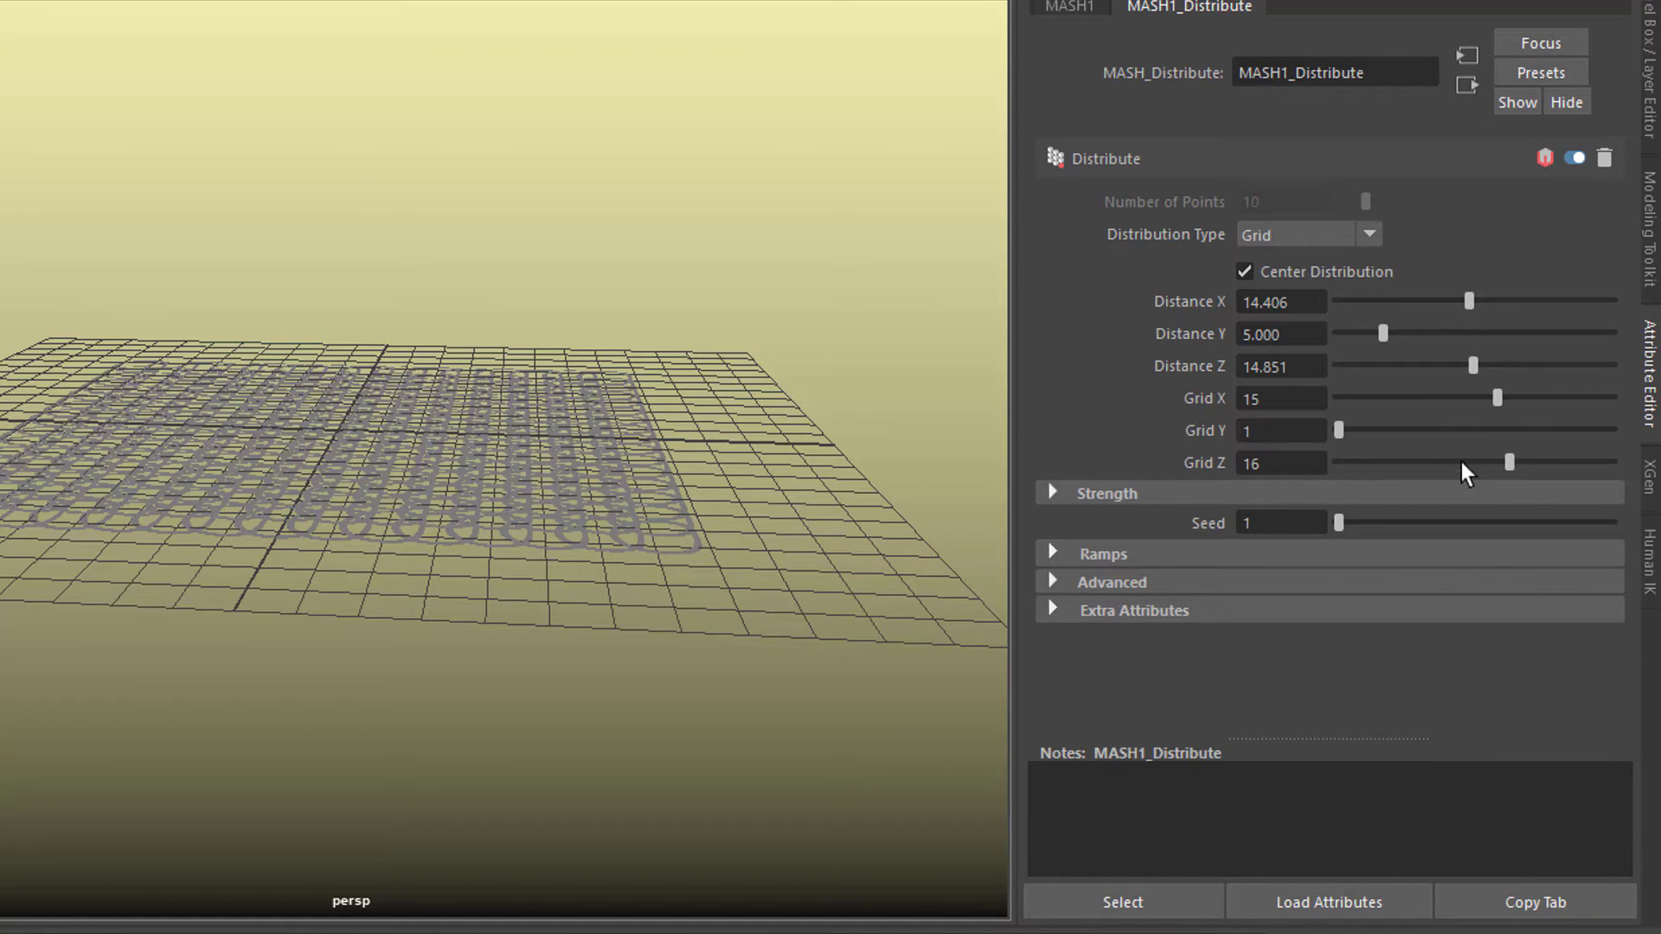
# Examine the overlapping ring pattern up close and from several angles, including the grid as a whole
pyautogui.keyDown('alt'); pyautogui.moveTo(856, 471); pyautogui.dragTo(833, 614); pyautogui.keyUp('alt')
pyautogui.keyDown('alt'); pyautogui.moveTo(590, 531); pyautogui.dragTo(998, 531, button='right'); pyautogui.keyUp('alt')
pyautogui.keyDown('alt'); pyautogui.moveTo(530, 511); pyautogui.dragTo(855, 495, button='right'); pyautogui.keyUp('alt')
pyautogui.moveTo(854, 495)
pyautogui.keyDown('alt'); pyautogui.mouseDown()
pyautogui.moveTo(807, 502)
pyautogui.moveTo(874, 486)
pyautogui.mouseUp(); pyautogui.keyUp('alt')
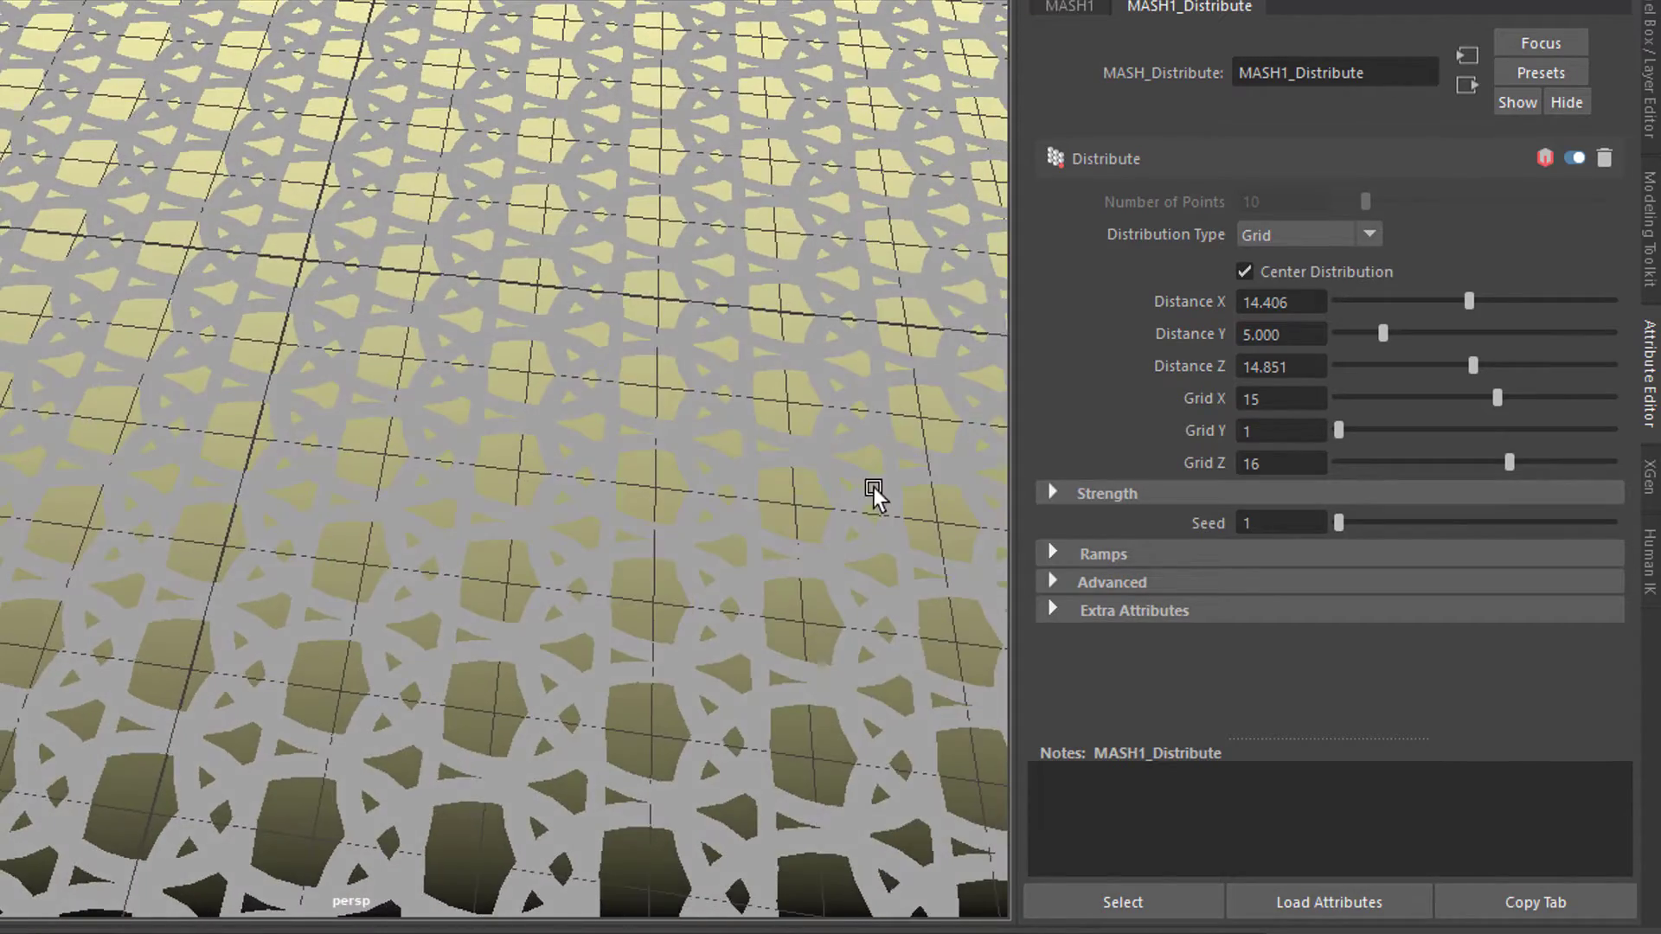
pyautogui.keyDown('alt'); pyautogui.moveTo(874, 486); pyautogui.dragTo(545, 549, button='right'); pyautogui.keyUp('alt')
pyautogui.keyDown('alt'); pyautogui.moveTo(545, 549); pyautogui.dragTo(504, 571); pyautogui.keyUp('alt')
pyautogui.keyDown('alt'); pyautogui.moveTo(585, 489); pyautogui.dragTo(411, 567, button='right'); pyautogui.keyUp('alt')
pyautogui.keyDown('alt'); pyautogui.moveTo(412, 567); pyautogui.dragTo(530, 527); pyautogui.keyUp('alt')
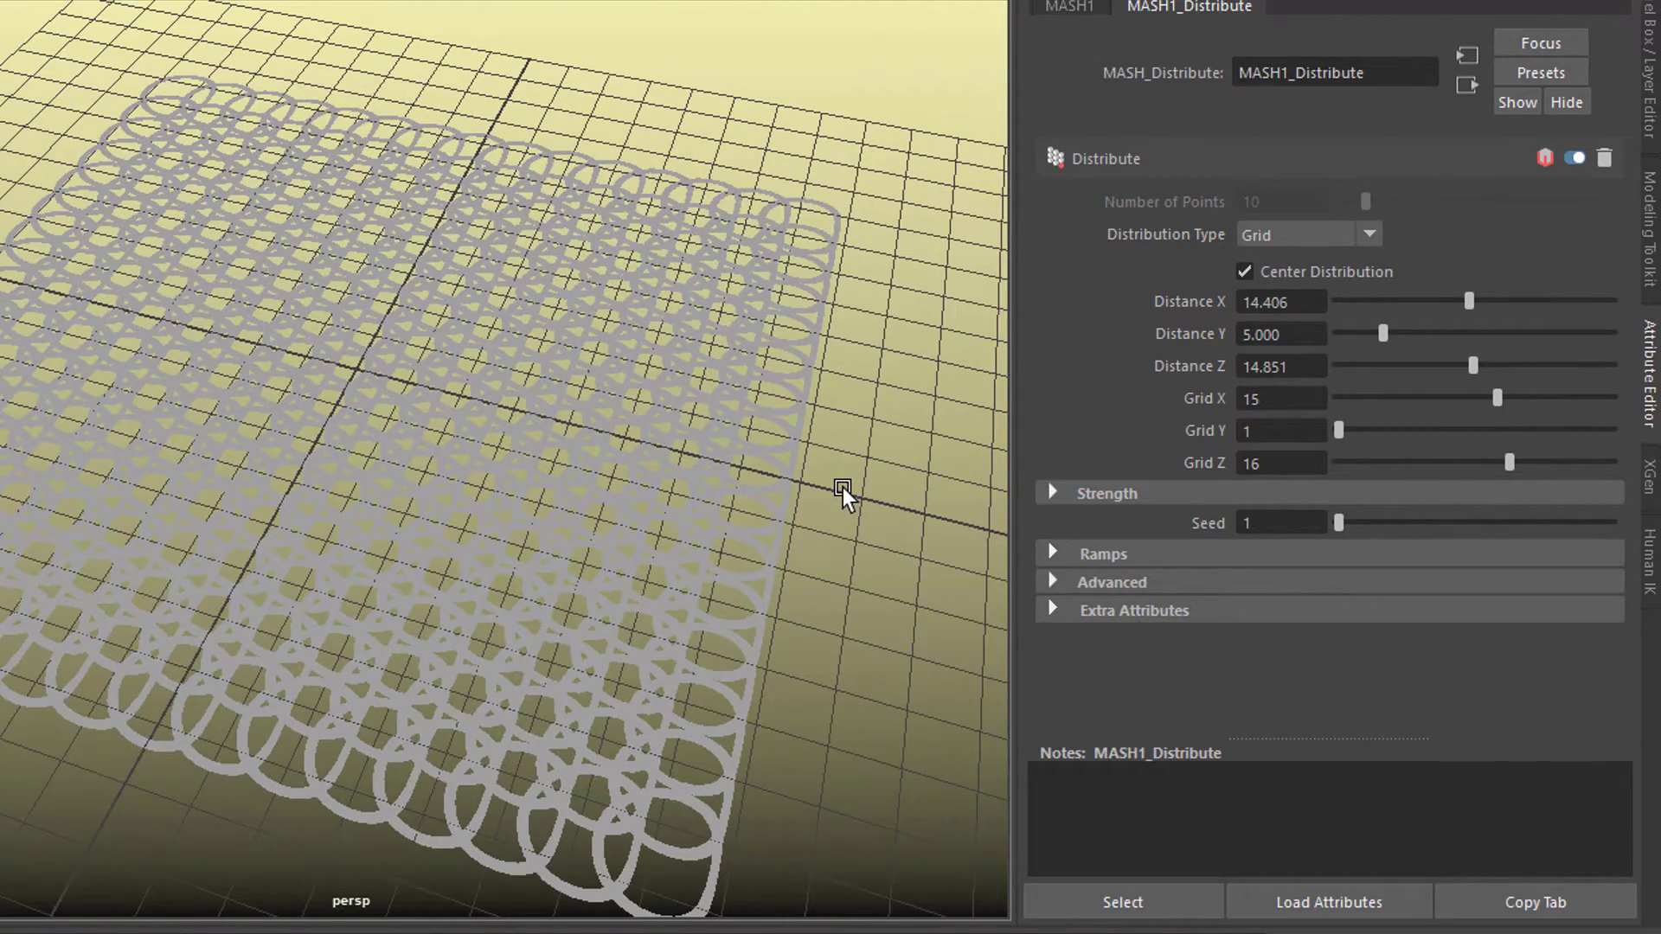
pyautogui.moveTo(554, 533)
pyautogui.keyDown('alt'); pyautogui.mouseDown()
pyautogui.moveTo(553, 550)
pyautogui.moveTo(573, 540)
pyautogui.moveTo(559, 517)
pyautogui.mouseUp(); pyautogui.keyUp('alt')
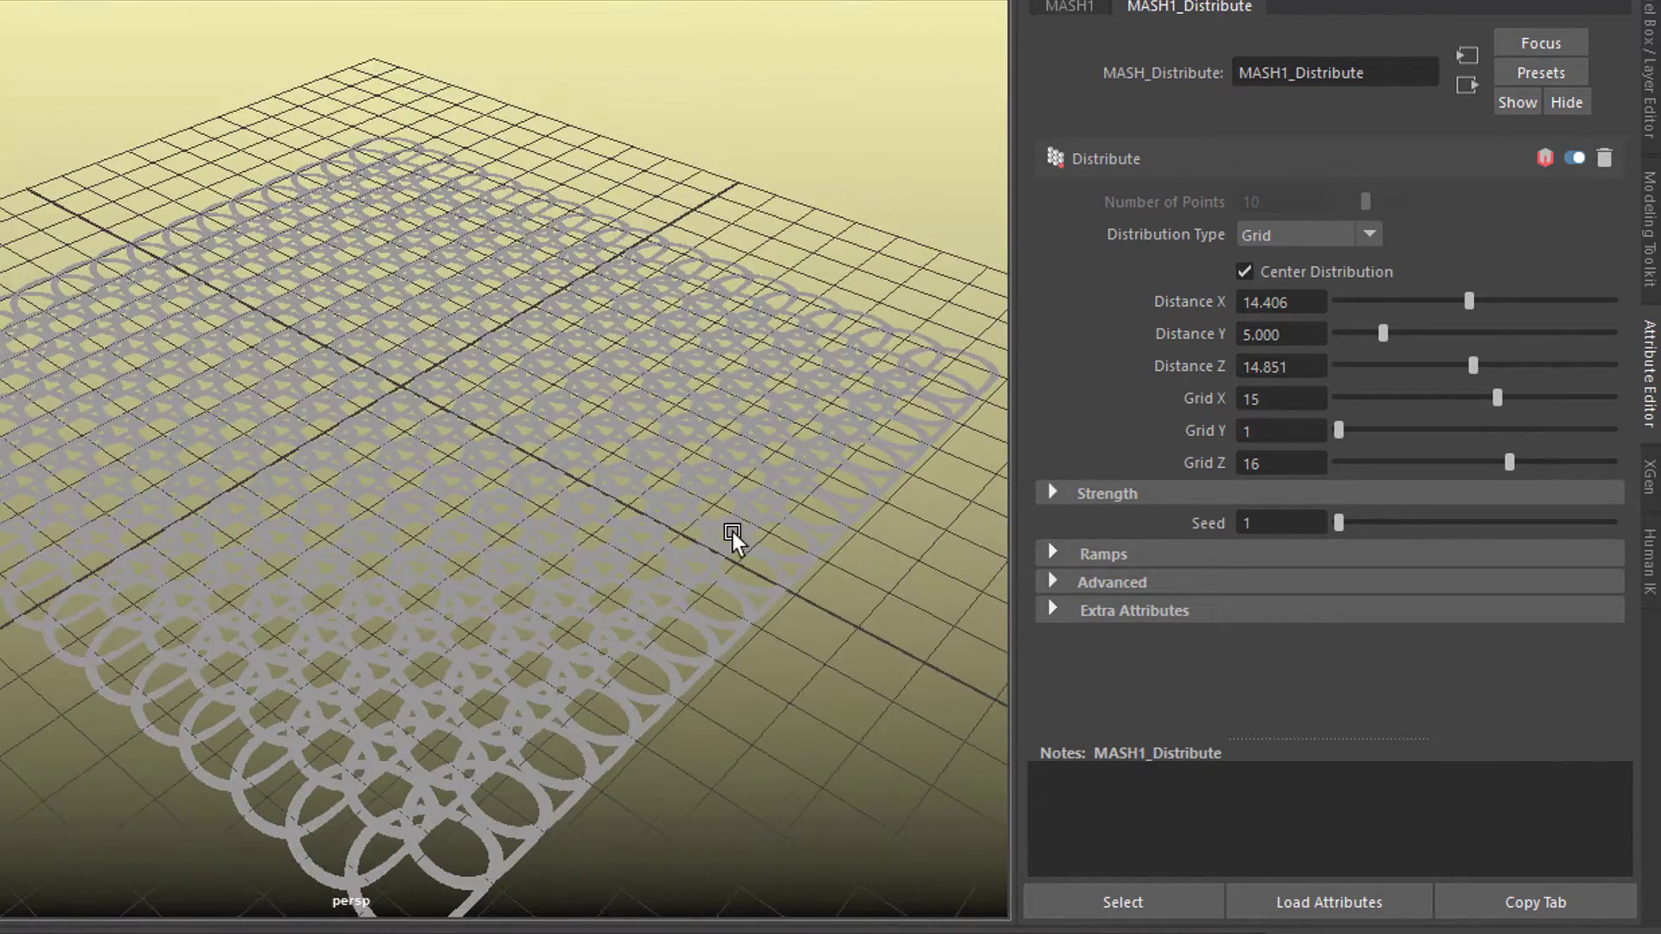
pyautogui.keyDown('alt'); pyautogui.moveTo(732, 531); pyautogui.dragTo(445, 414, button='right'); pyautogui.keyUp('alt')
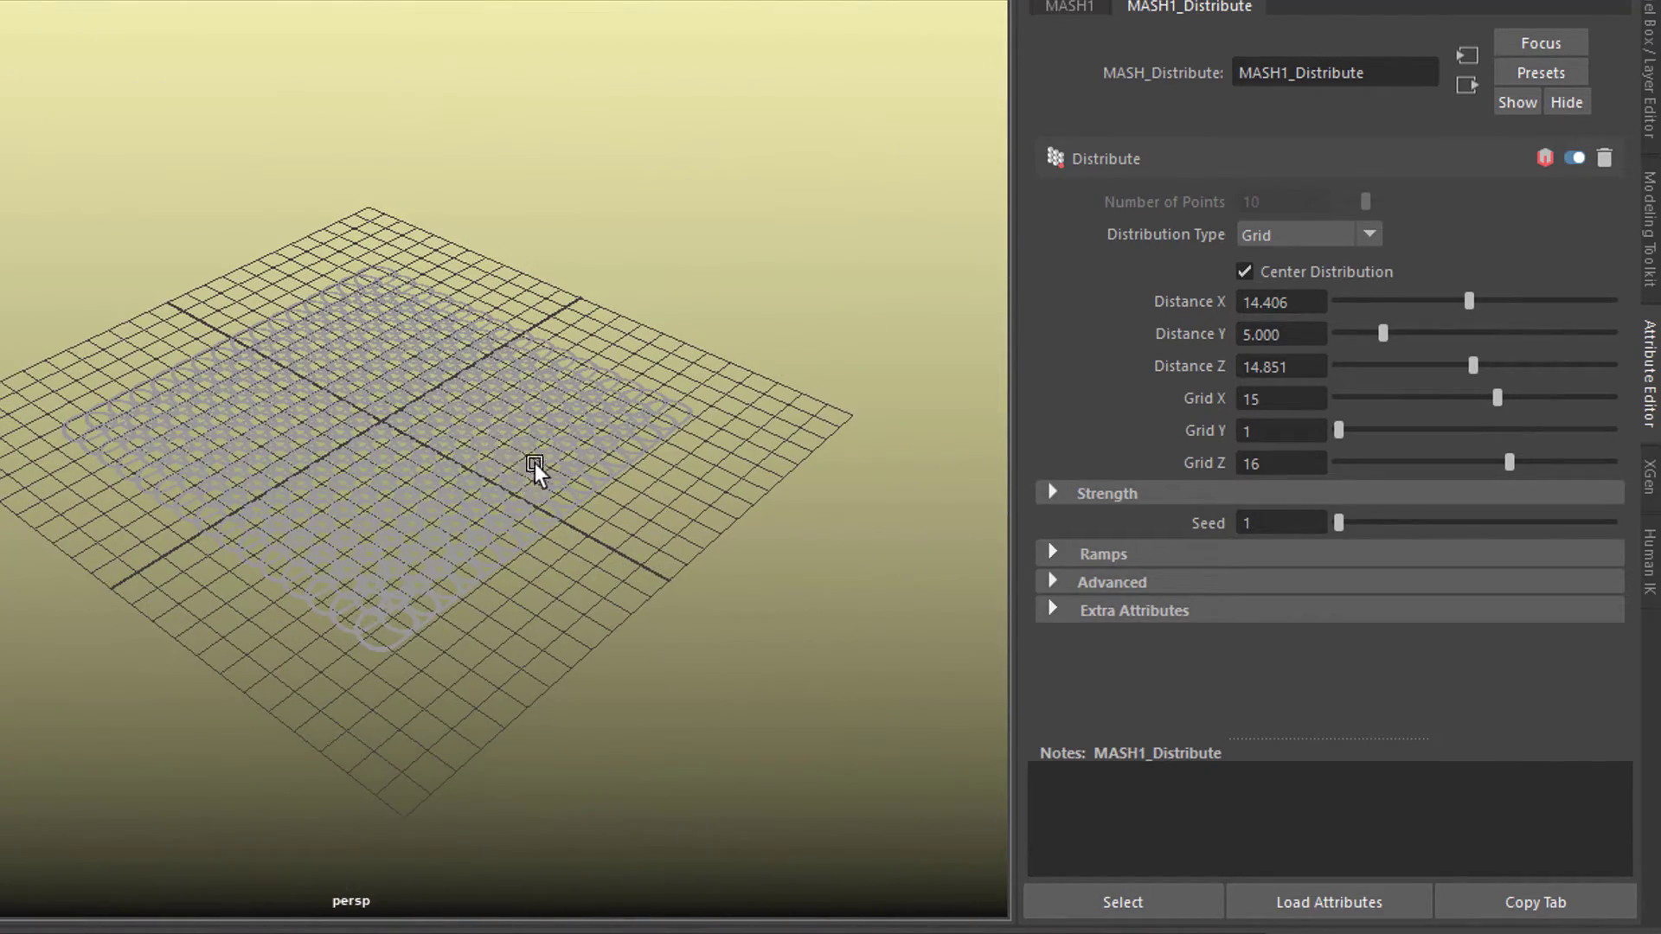
# Add a Placer node to the MASH1 network
pyautogui.click(1066, 7)
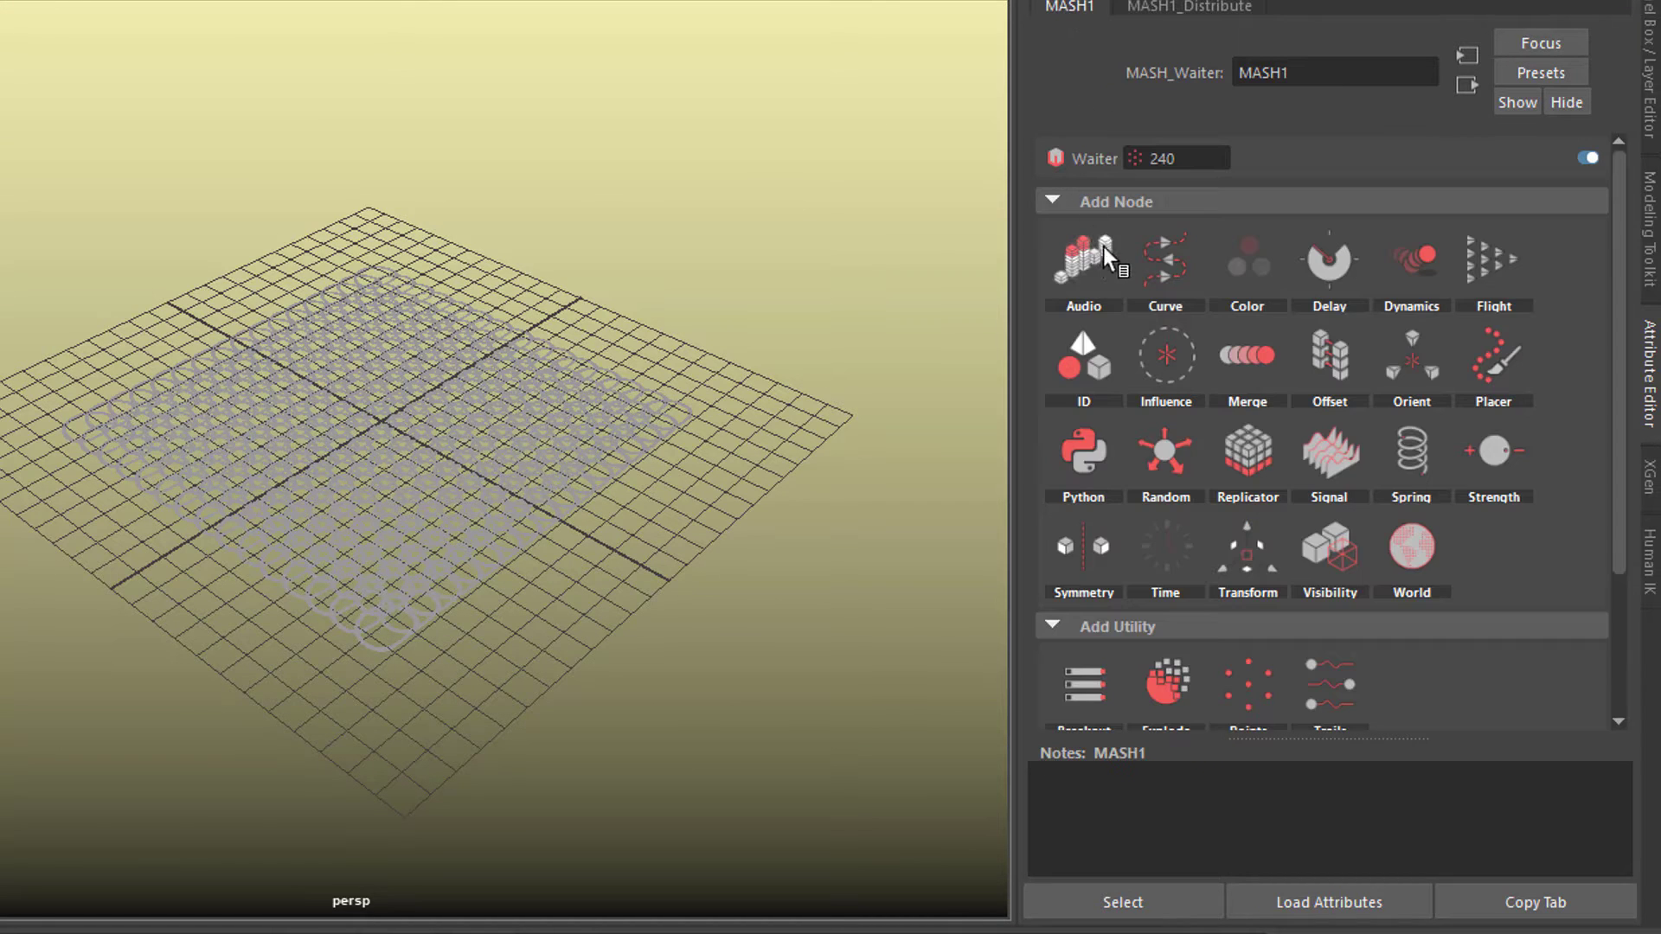
pyautogui.click(1492, 361)
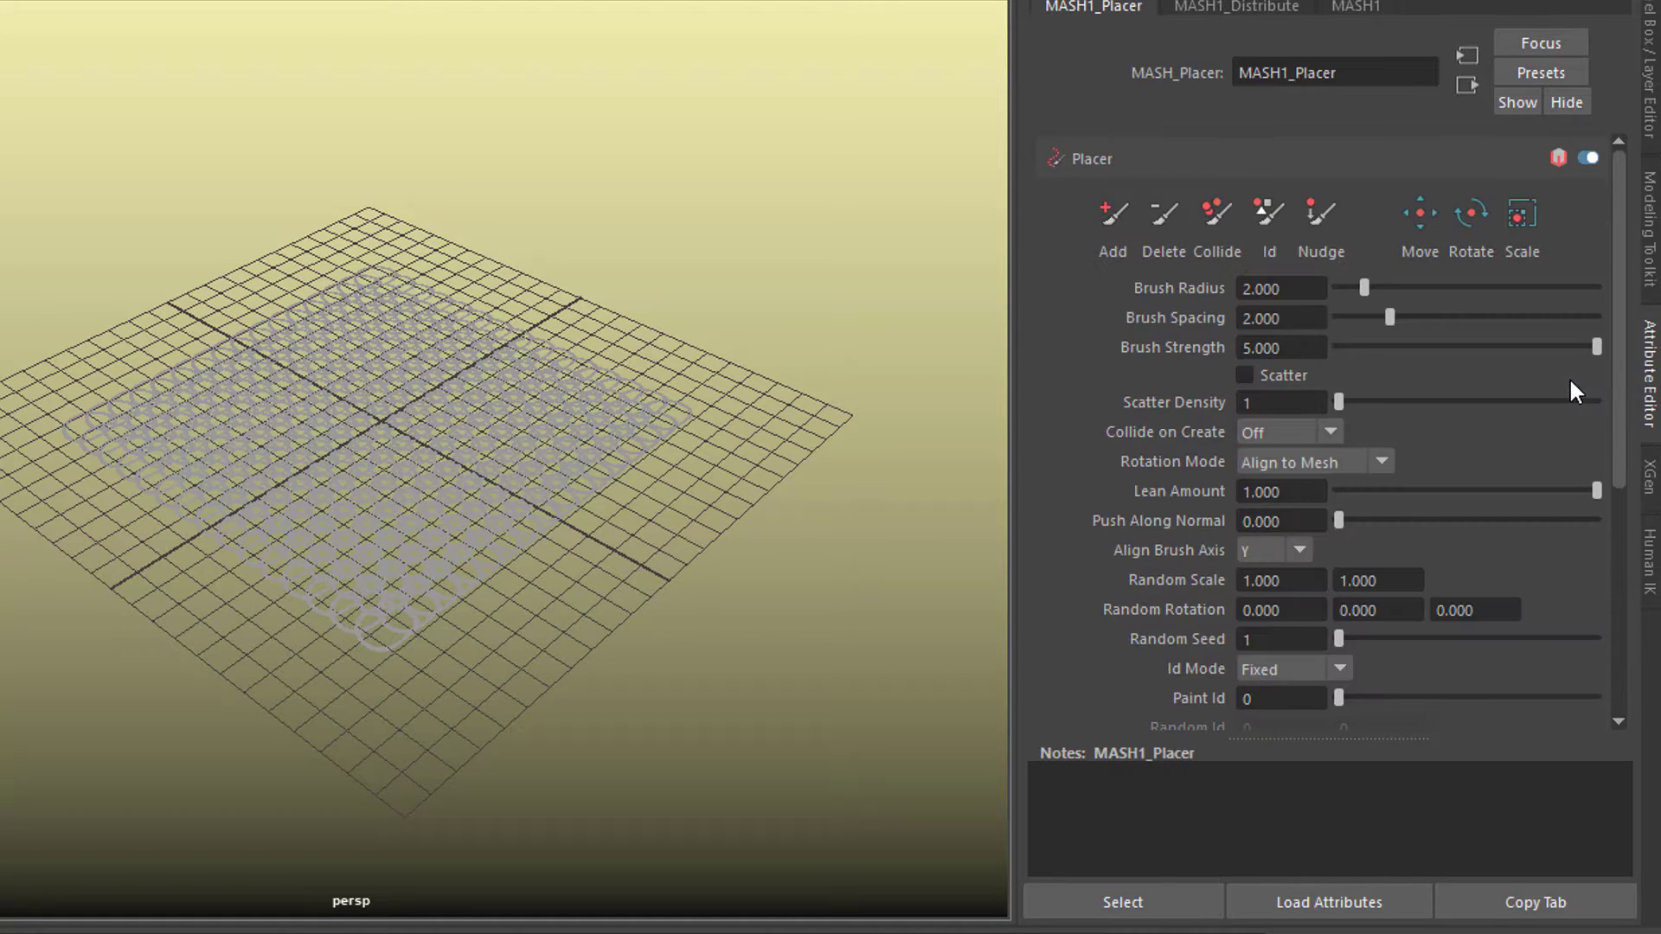
# Rotate the whole ring instancer about the X axis so the rings stand upright, and raise it above the floor grid
pyautogui.click(1470, 214)
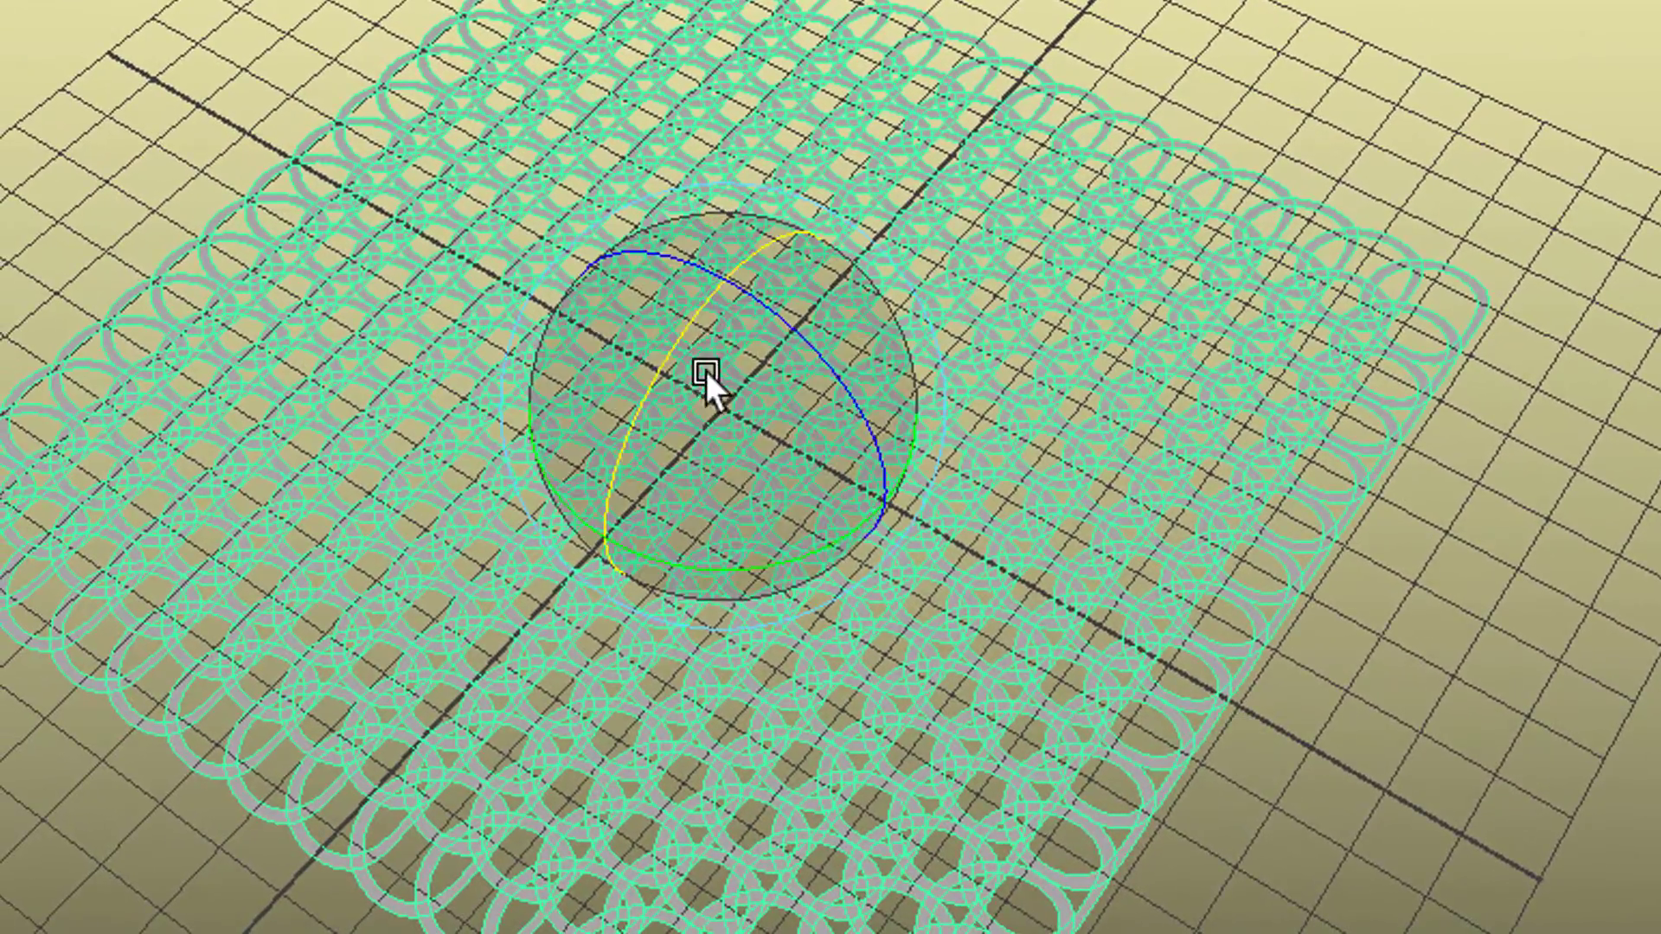
pyautogui.moveTo(666, 368); pyautogui.dragTo(611, 579)
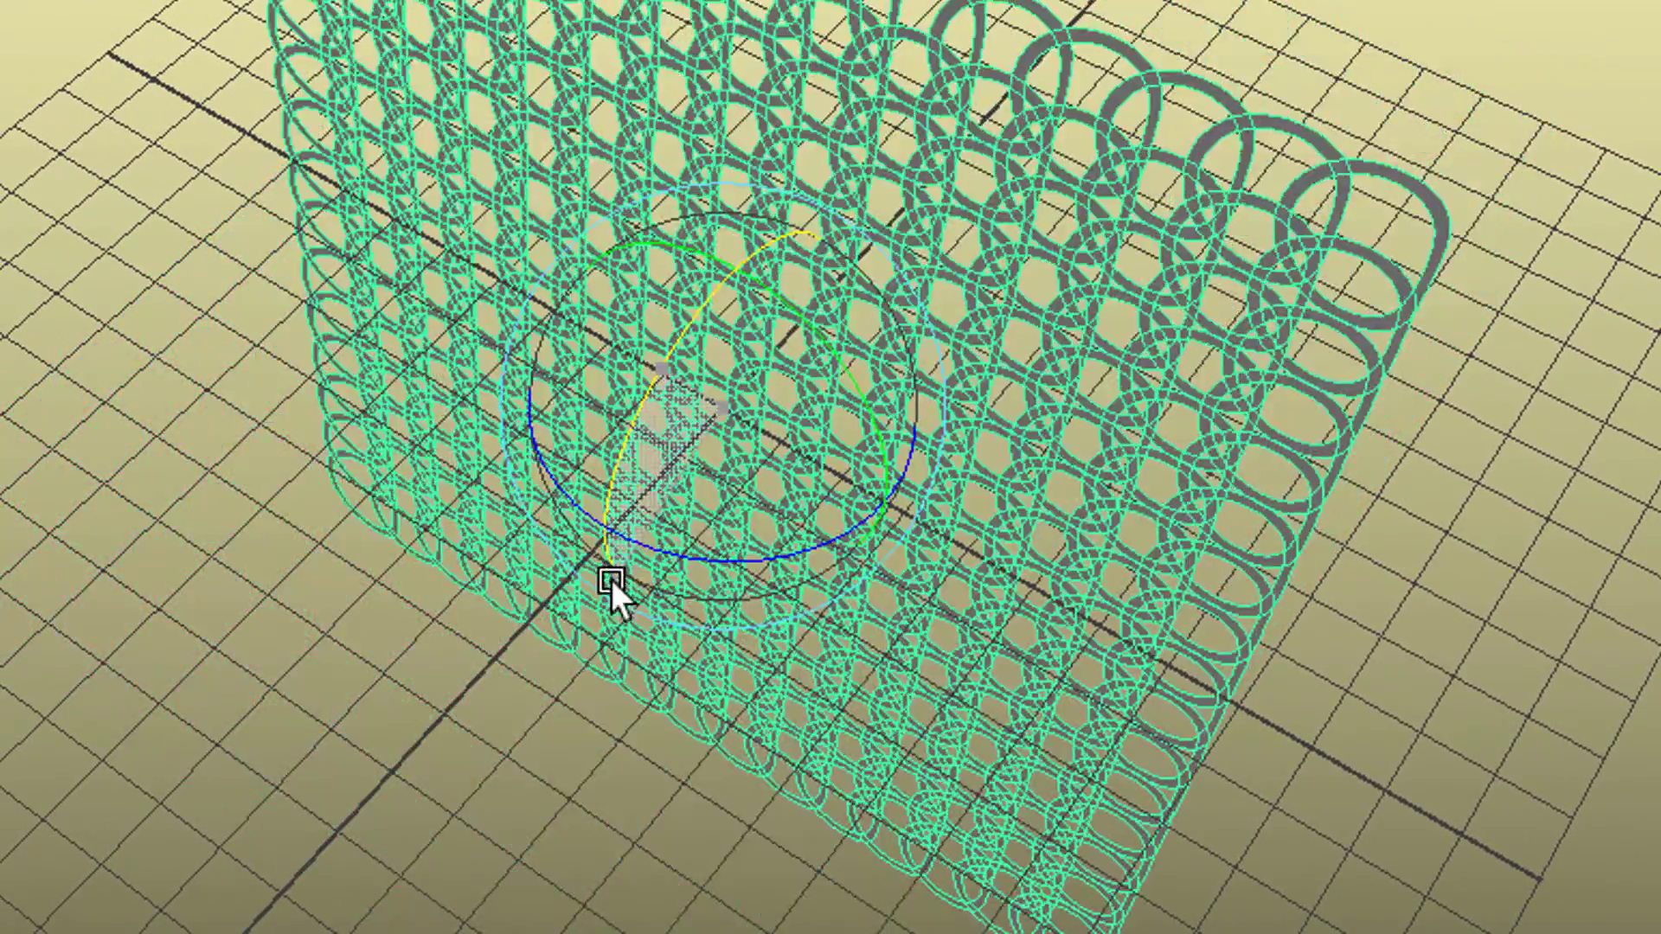
pyautogui.keyDown('alt'); pyautogui.moveTo(1041, 765); pyautogui.dragTo(681, 651); pyautogui.keyUp('alt')
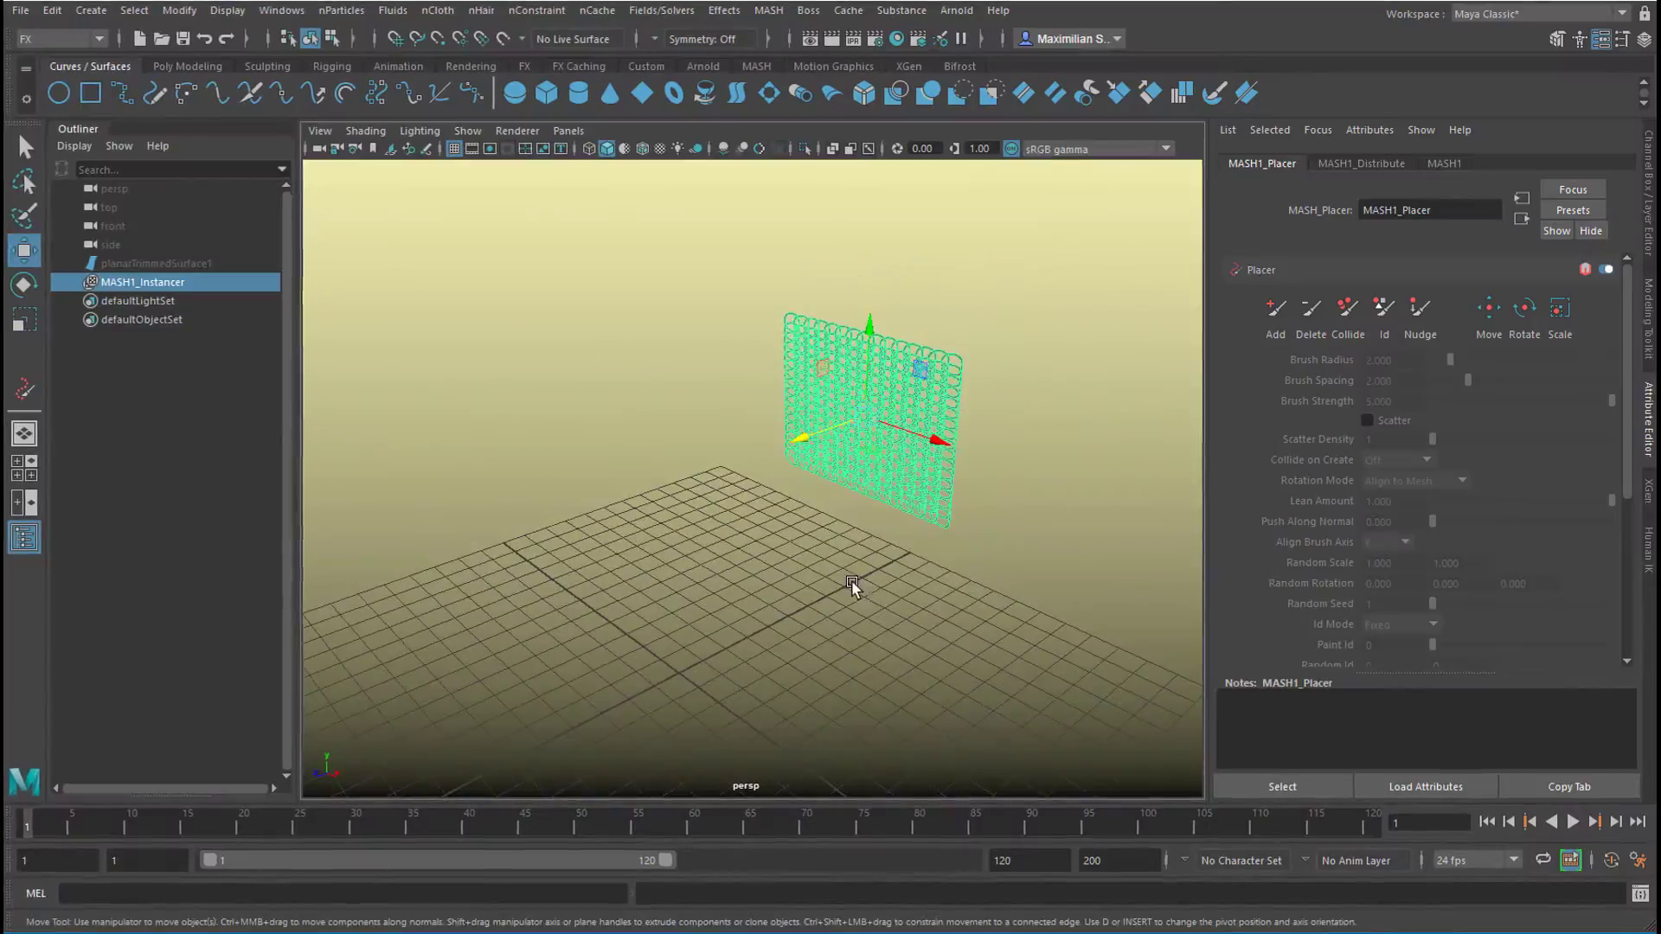
# Randomise the ring layout on the MASH1_Distribute node with a Random Strength of 0.950 and Seed 11
pyautogui.keyDown('alt'); pyautogui.moveTo(851, 580); pyautogui.dragTo(1117, 559, button='right'); pyautogui.keyUp('alt')
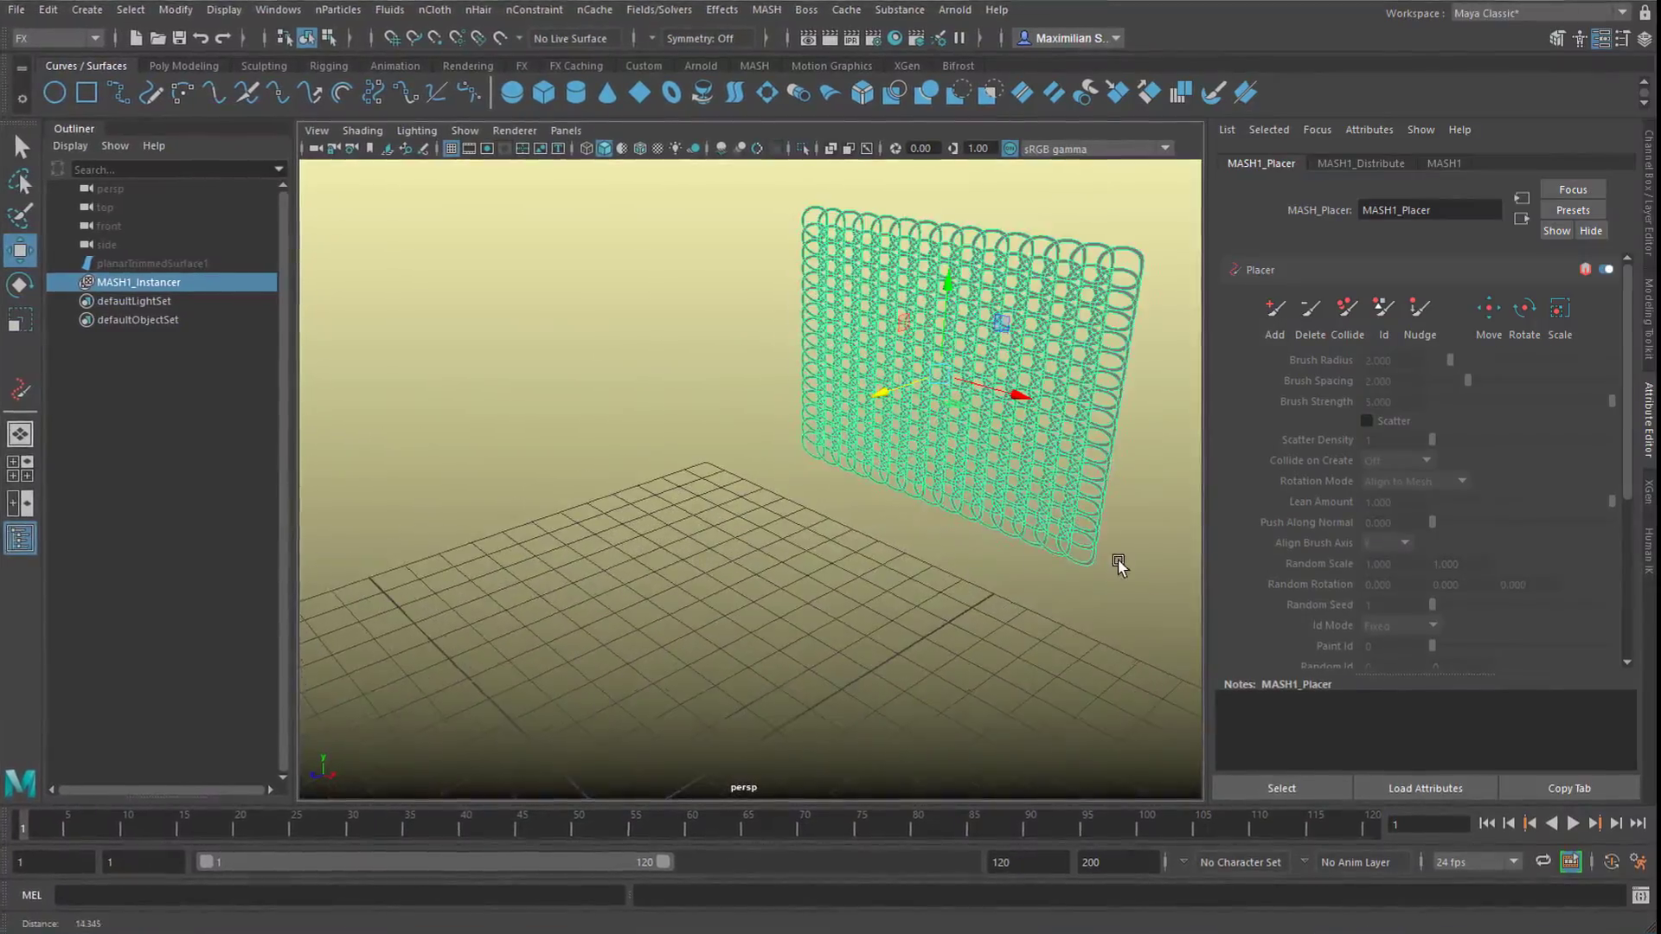
pyautogui.keyDown('alt'); pyautogui.moveTo(1119, 561); pyautogui.dragTo(964, 506, button='middle'); pyautogui.keyUp('alt')
pyautogui.keyDown('alt'); pyautogui.moveTo(964, 506); pyautogui.dragTo(826, 573); pyautogui.keyUp('alt')
pyautogui.keyDown('alt'); pyautogui.moveTo(826, 572); pyautogui.dragTo(995, 578, button='right'); pyautogui.keyUp('alt')
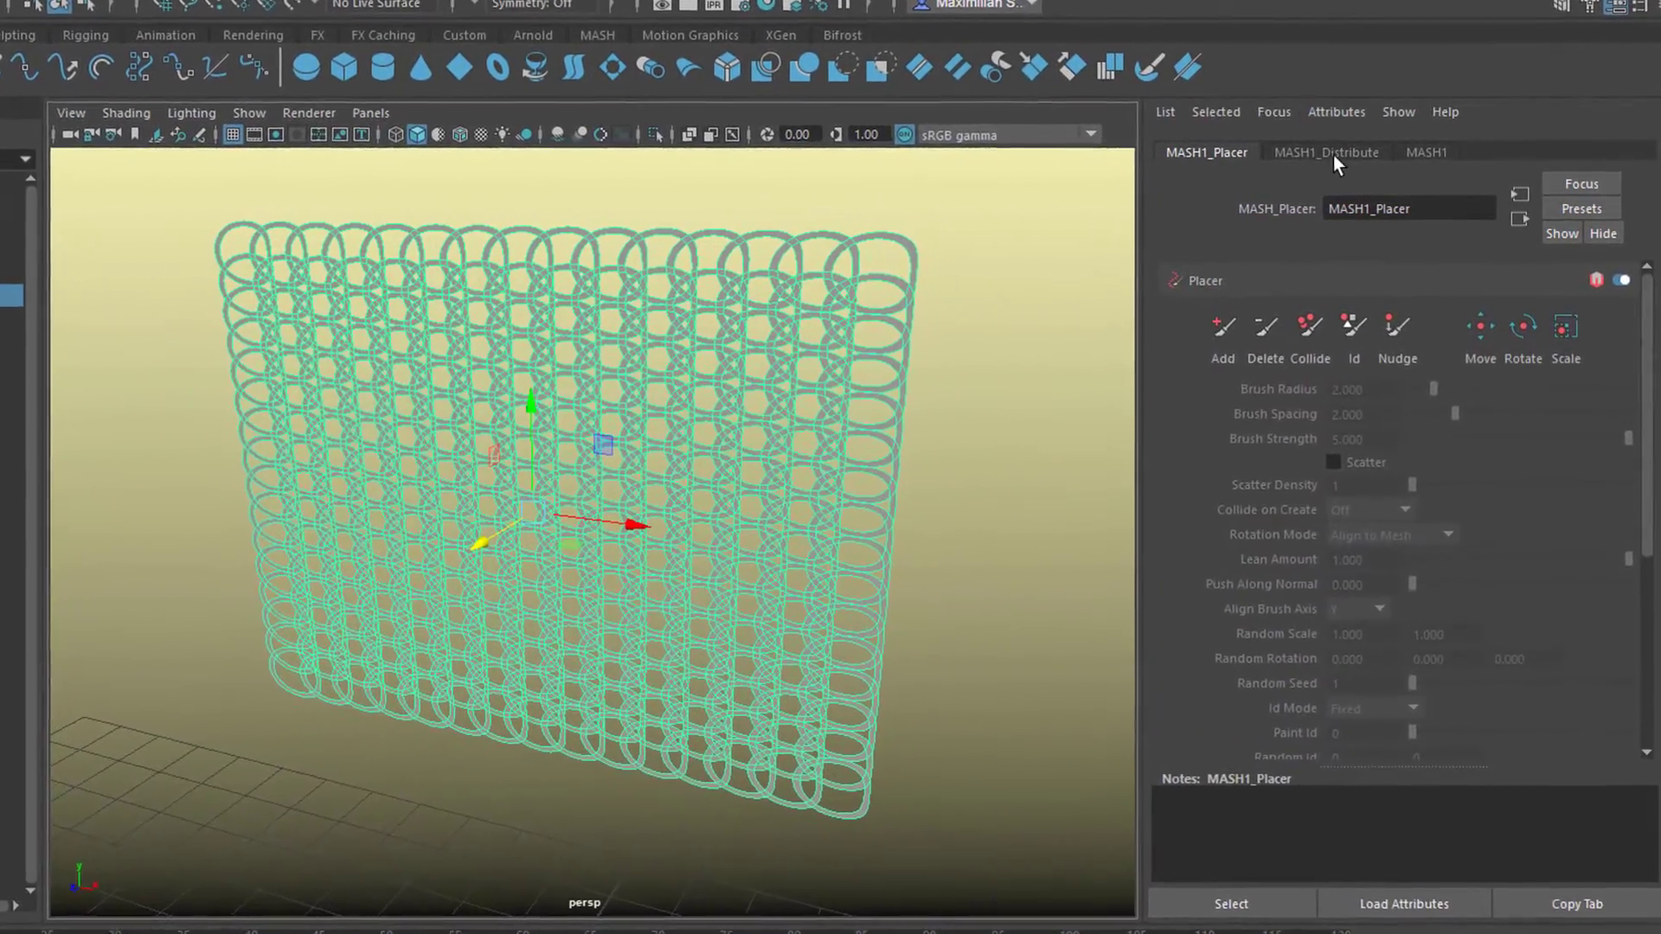
pyautogui.click(1331, 151)
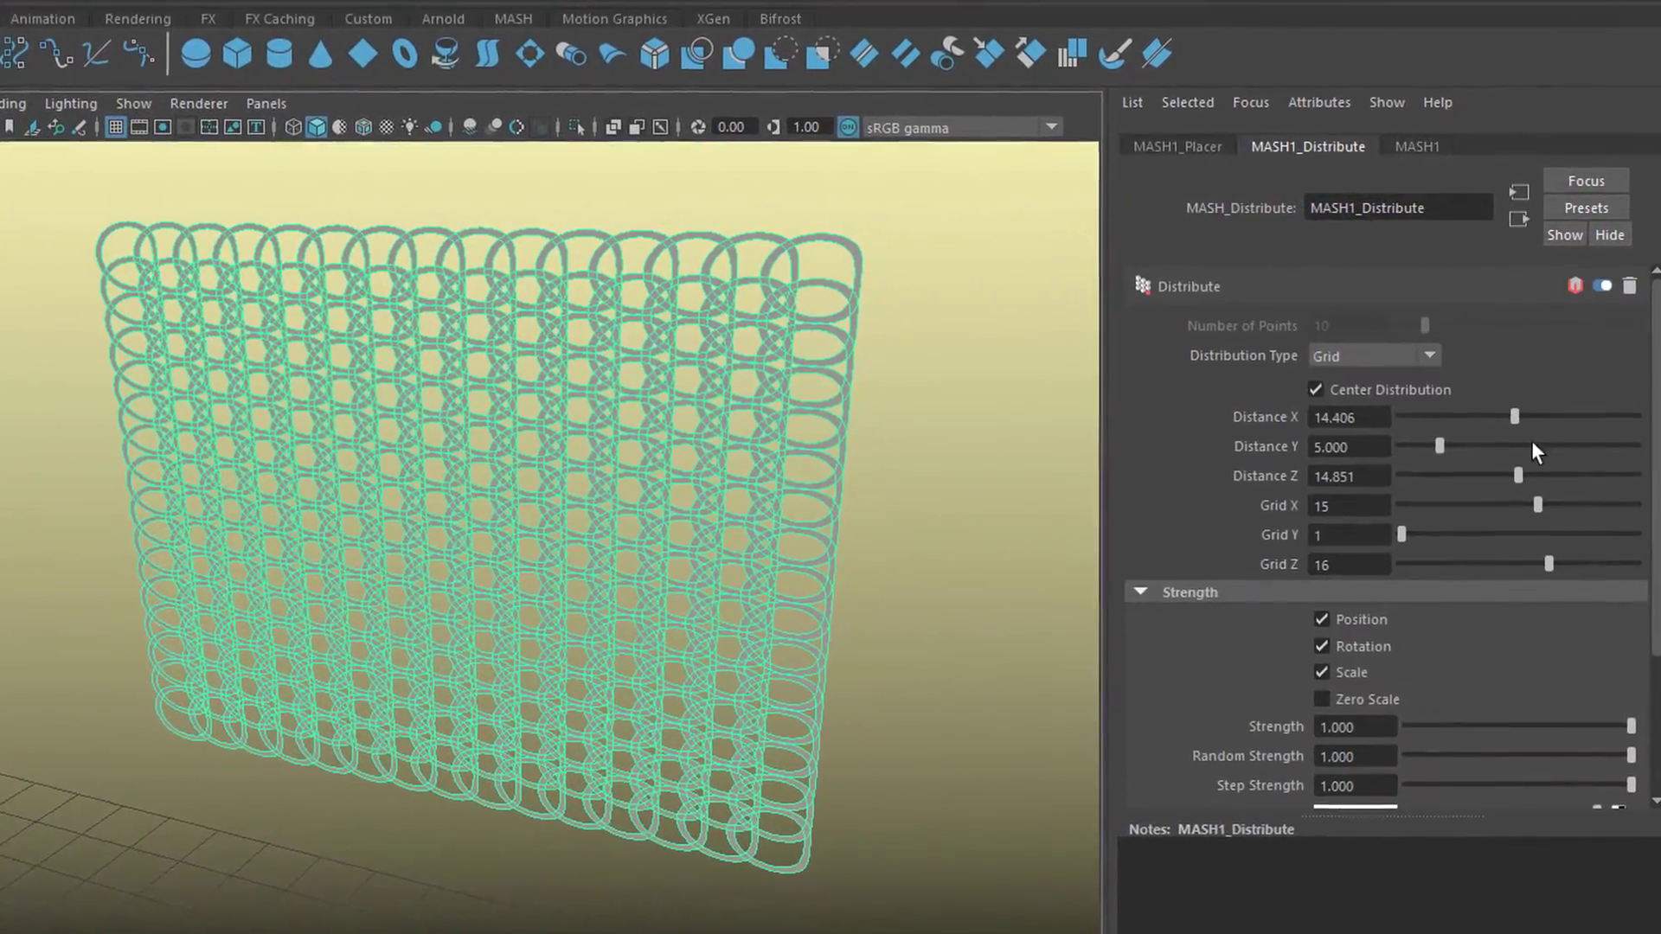
pyautogui.click(1140, 592)
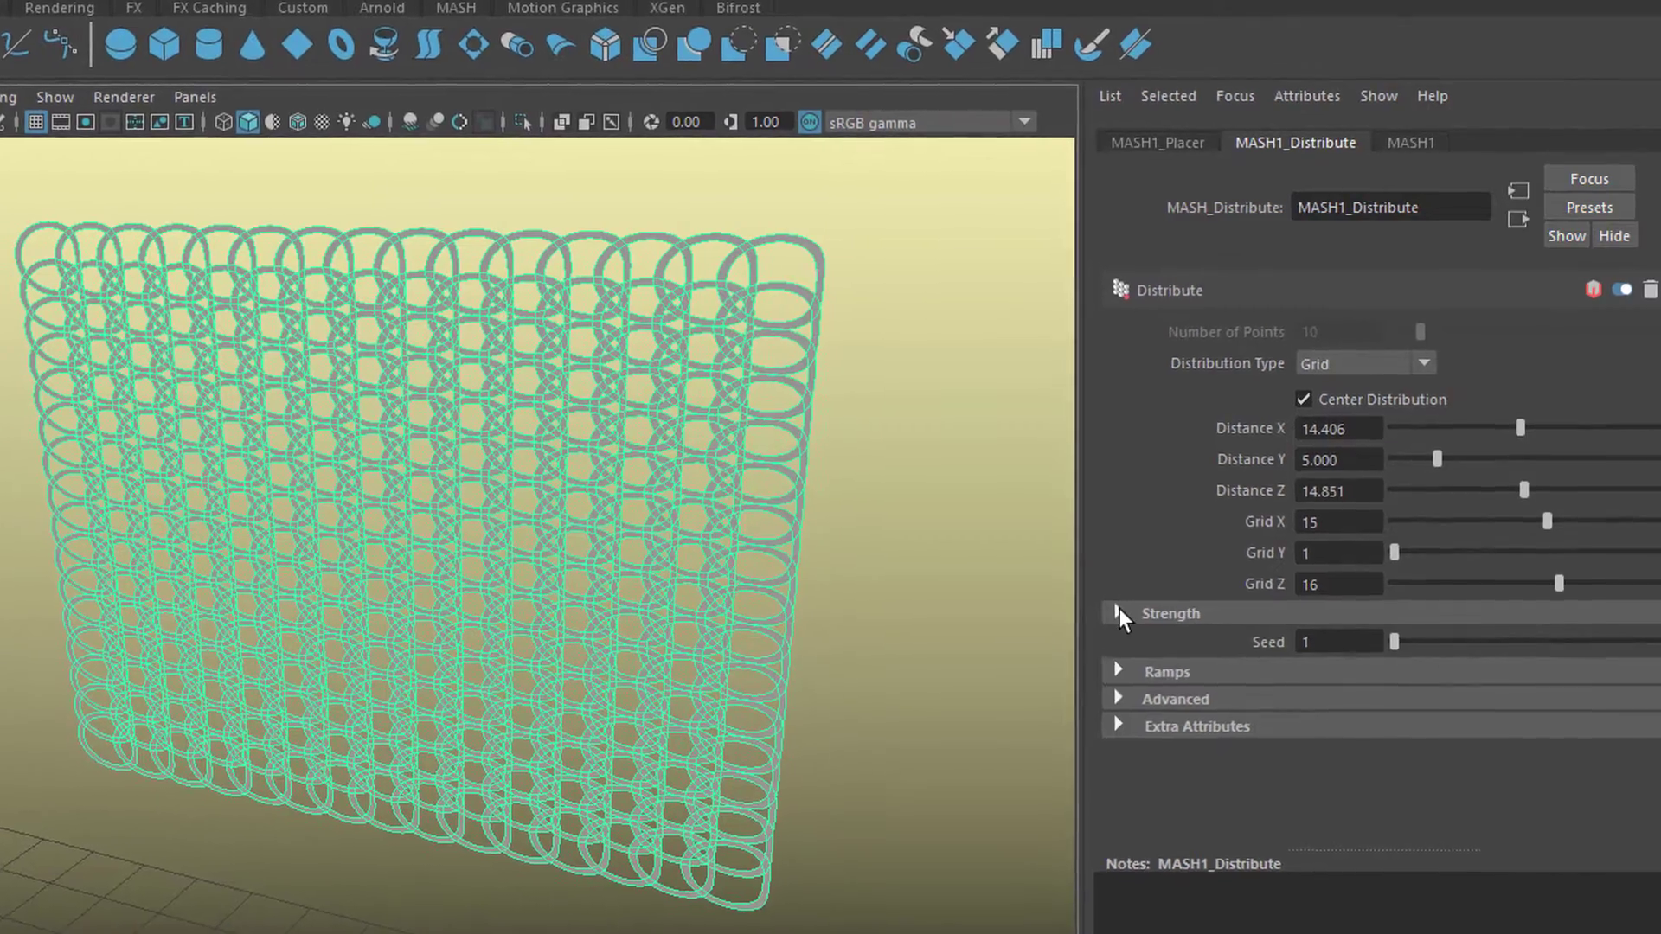
pyautogui.click(1119, 610)
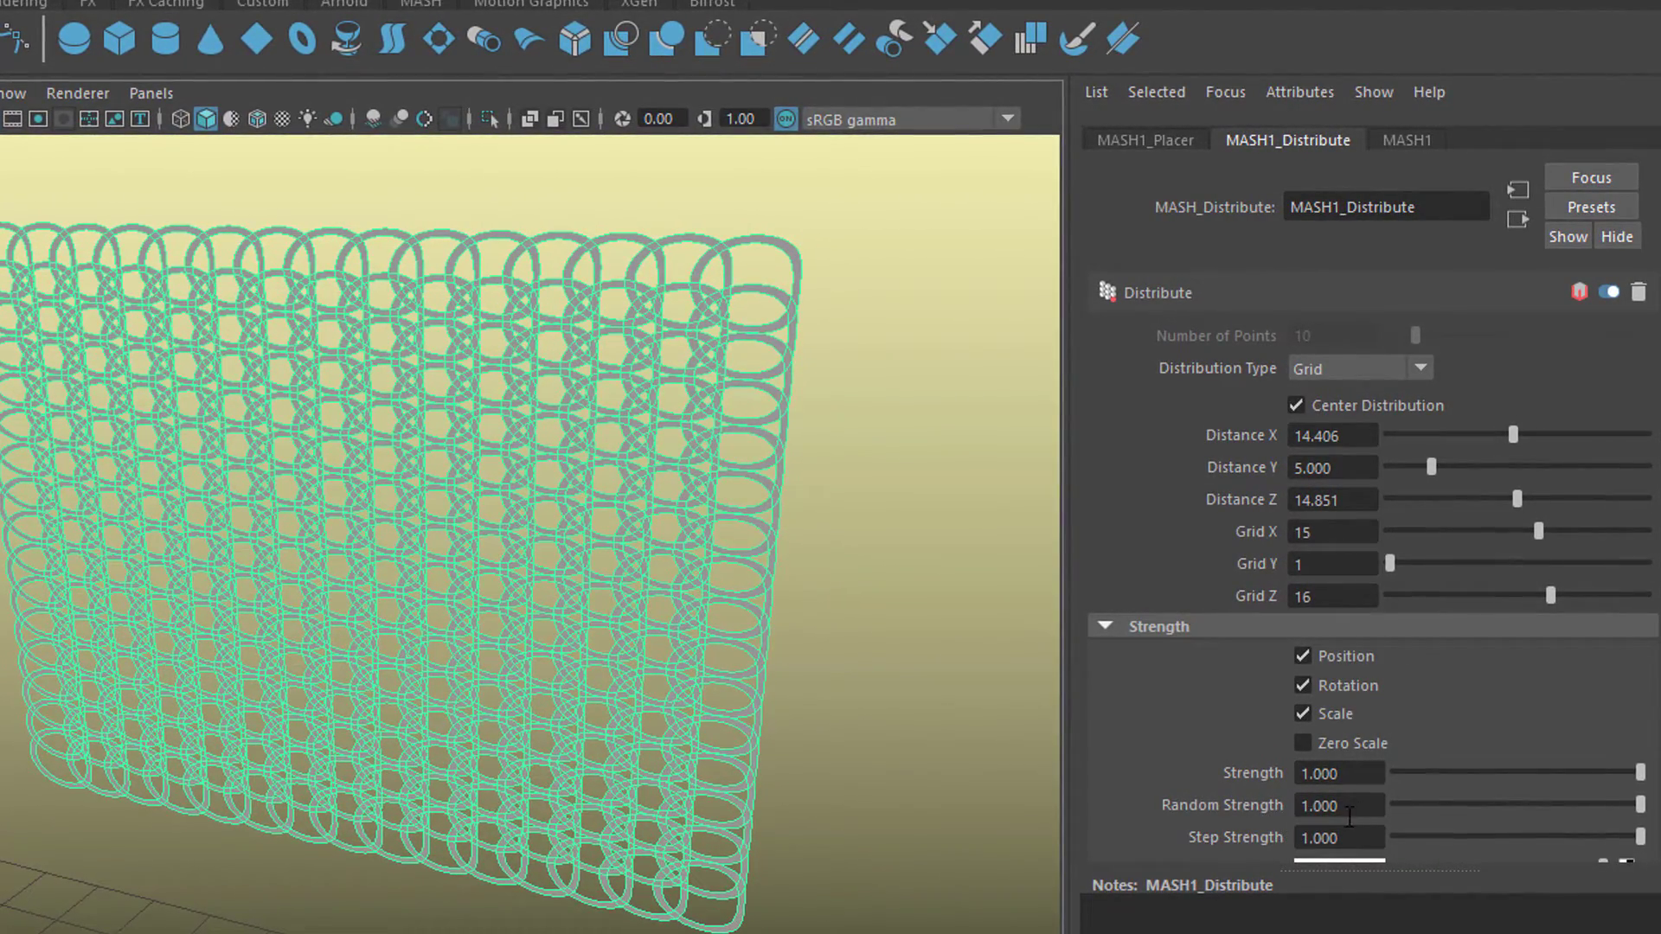
pyautogui.moveTo(1641, 779)
pyautogui.mouseDown()
pyautogui.moveTo(1481, 779)
pyautogui.moveTo(1656, 787)
pyautogui.mouseUp()
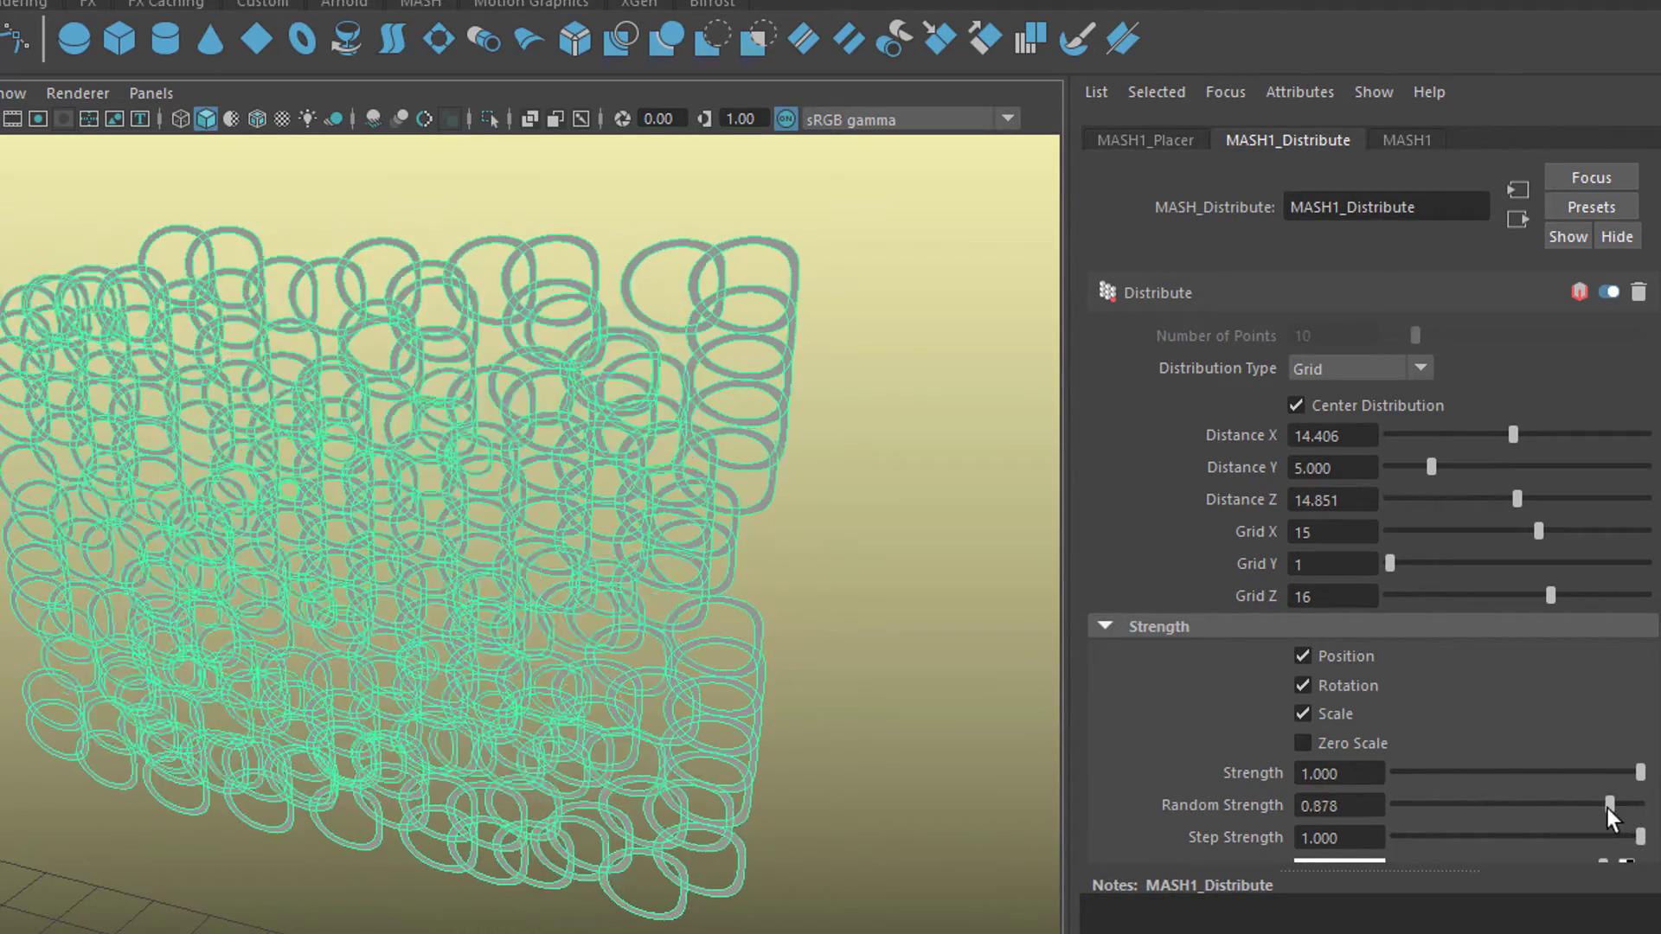
pyautogui.moveTo(1607, 807)
pyautogui.mouseDown()
pyautogui.moveTo(1534, 817)
pyautogui.moveTo(1624, 813)
pyautogui.mouseUp()
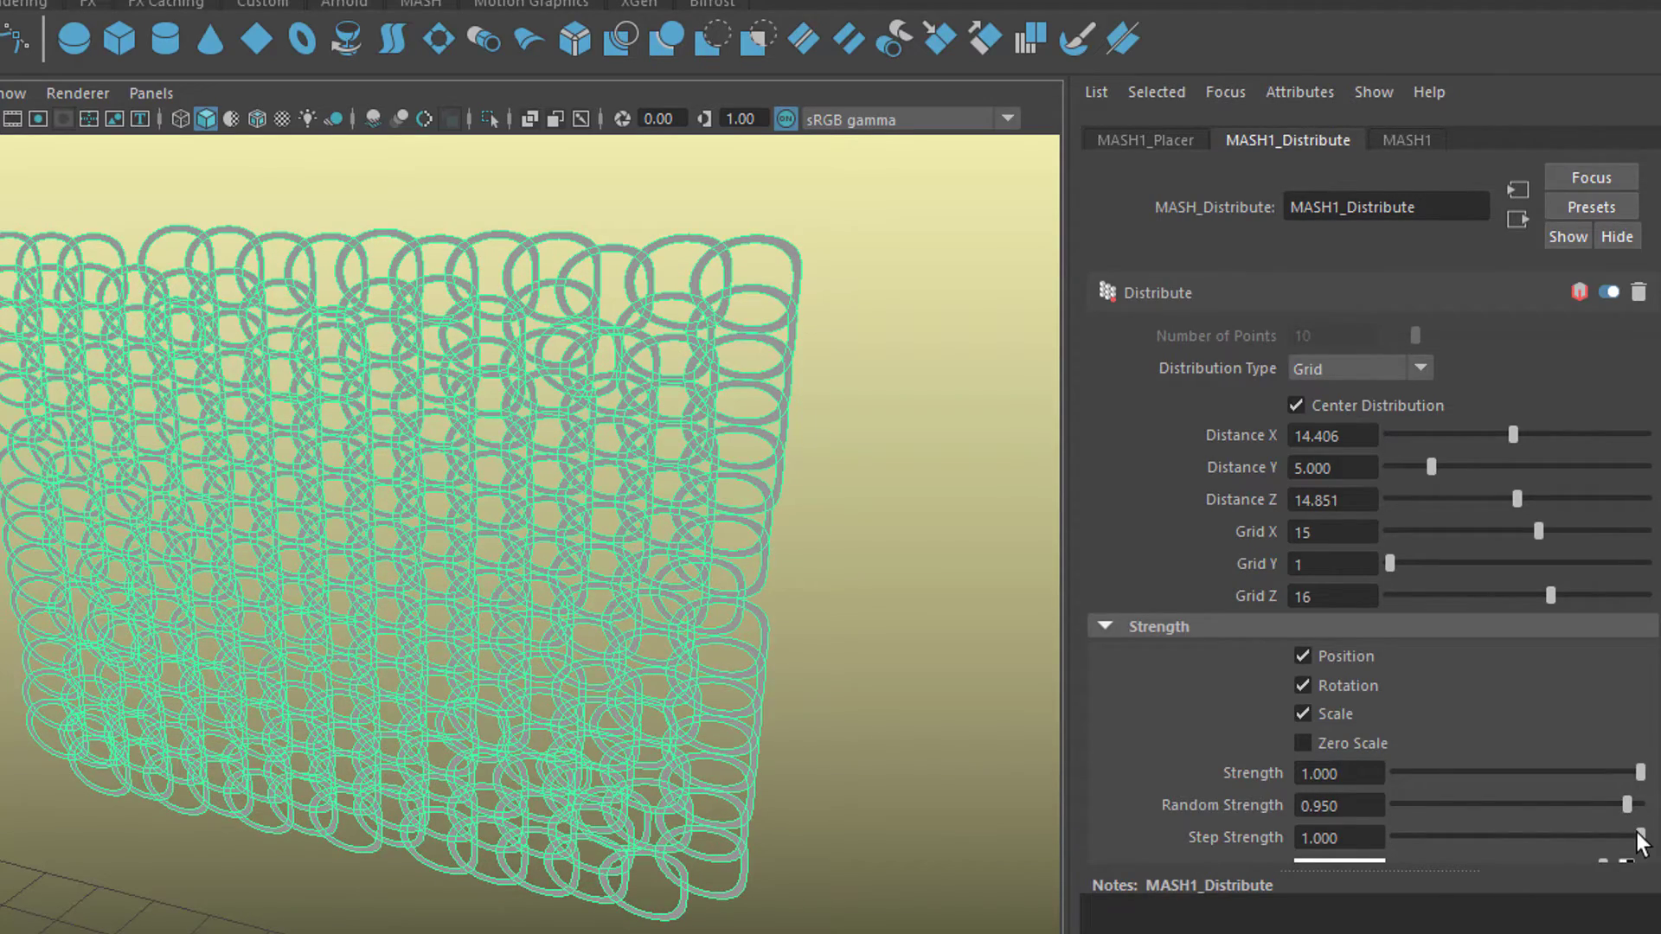
pyautogui.moveTo(1632, 838)
pyautogui.mouseDown()
pyautogui.moveTo(1500, 849)
pyautogui.moveTo(1602, 848)
pyautogui.moveTo(1579, 858)
pyautogui.moveTo(1374, 854)
pyautogui.moveTo(1640, 839)
pyautogui.mouseUp()
pyautogui.scroll(-5, 1647, 796)
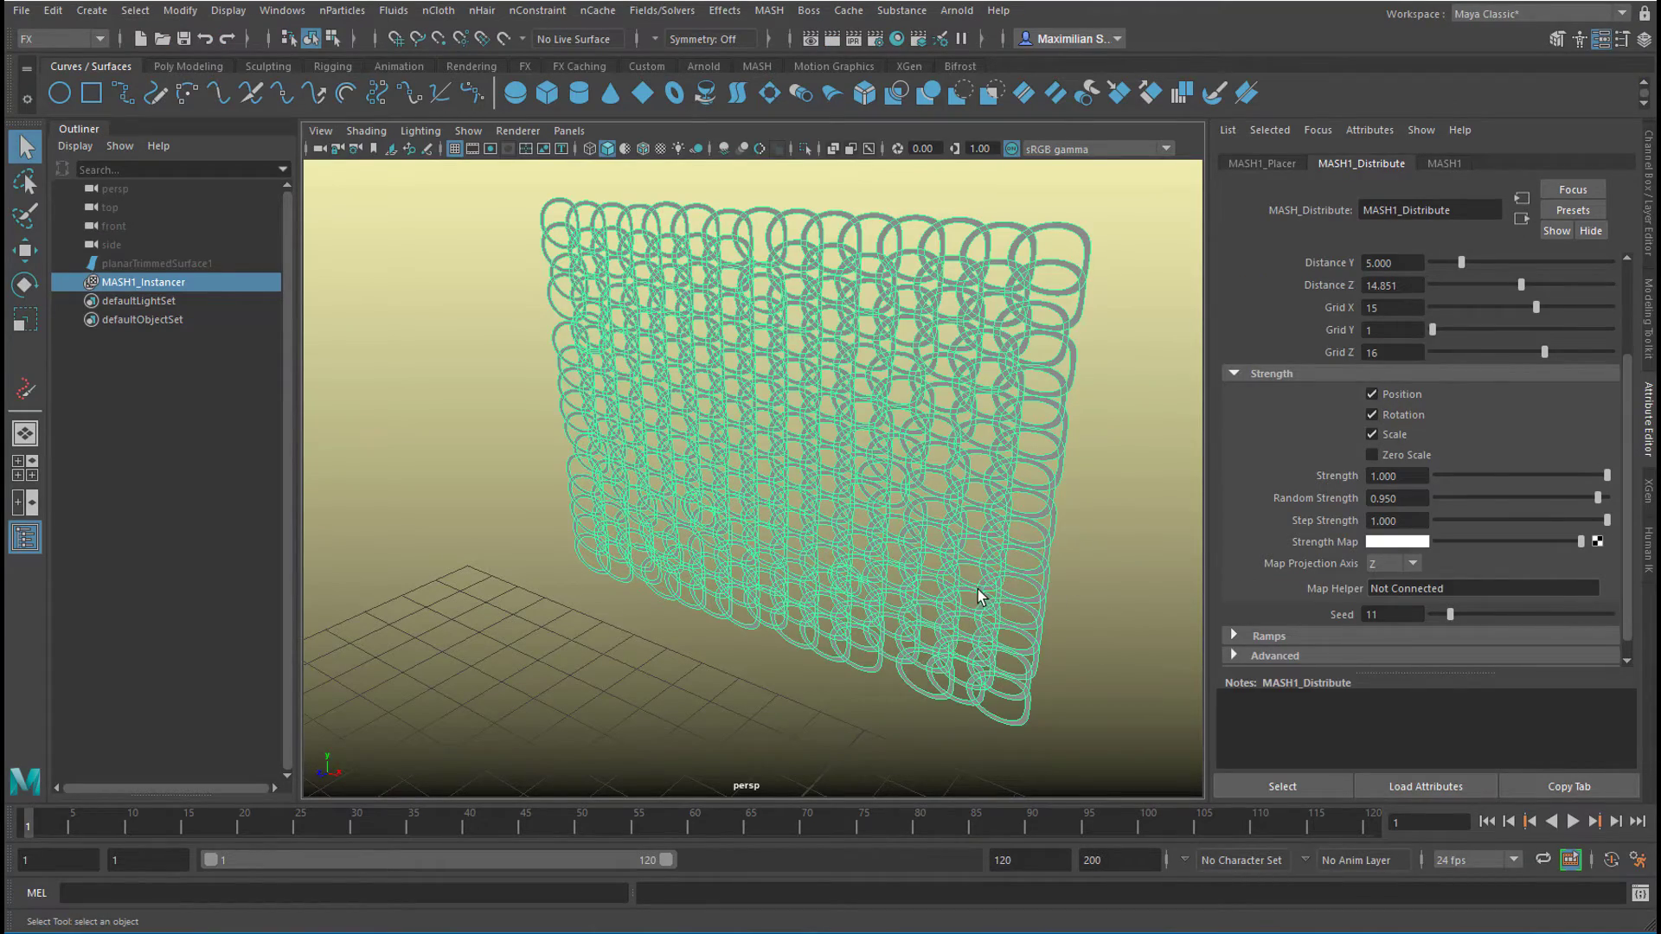
# Create a NURBS plane at the origin as a floor, set its width to 74.742, and hide the viewport grid
pyautogui.keyDown('alt'); pyautogui.moveTo(980, 595); pyautogui.dragTo(727, 519); pyautogui.keyUp('alt')
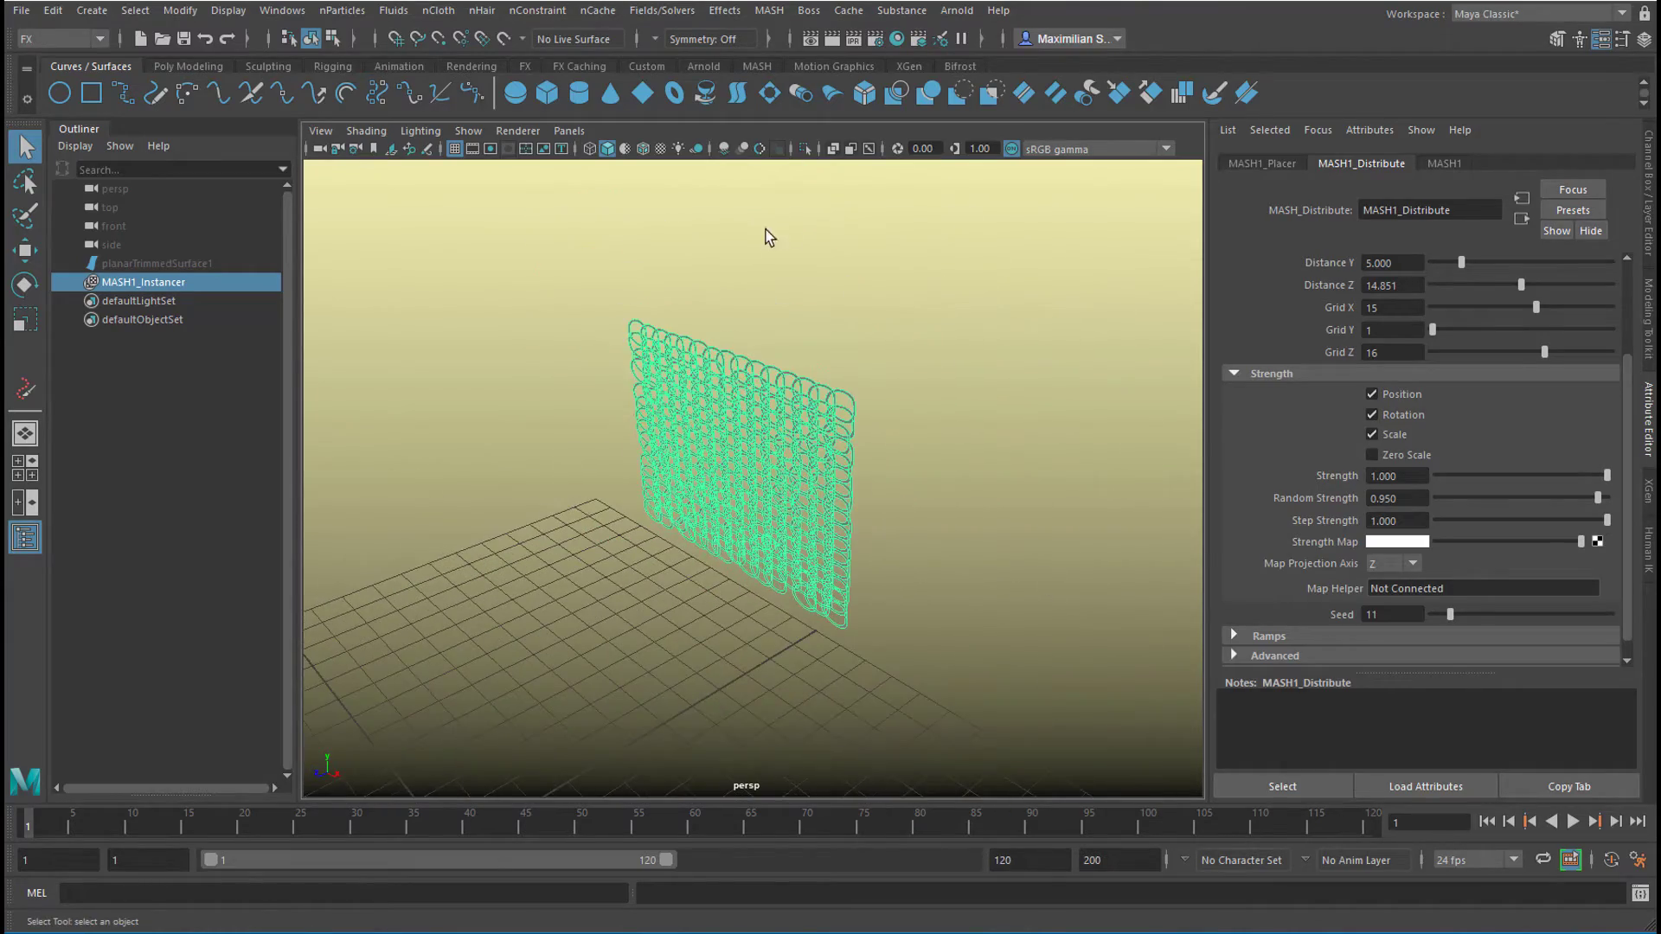
pyautogui.click(642, 93)
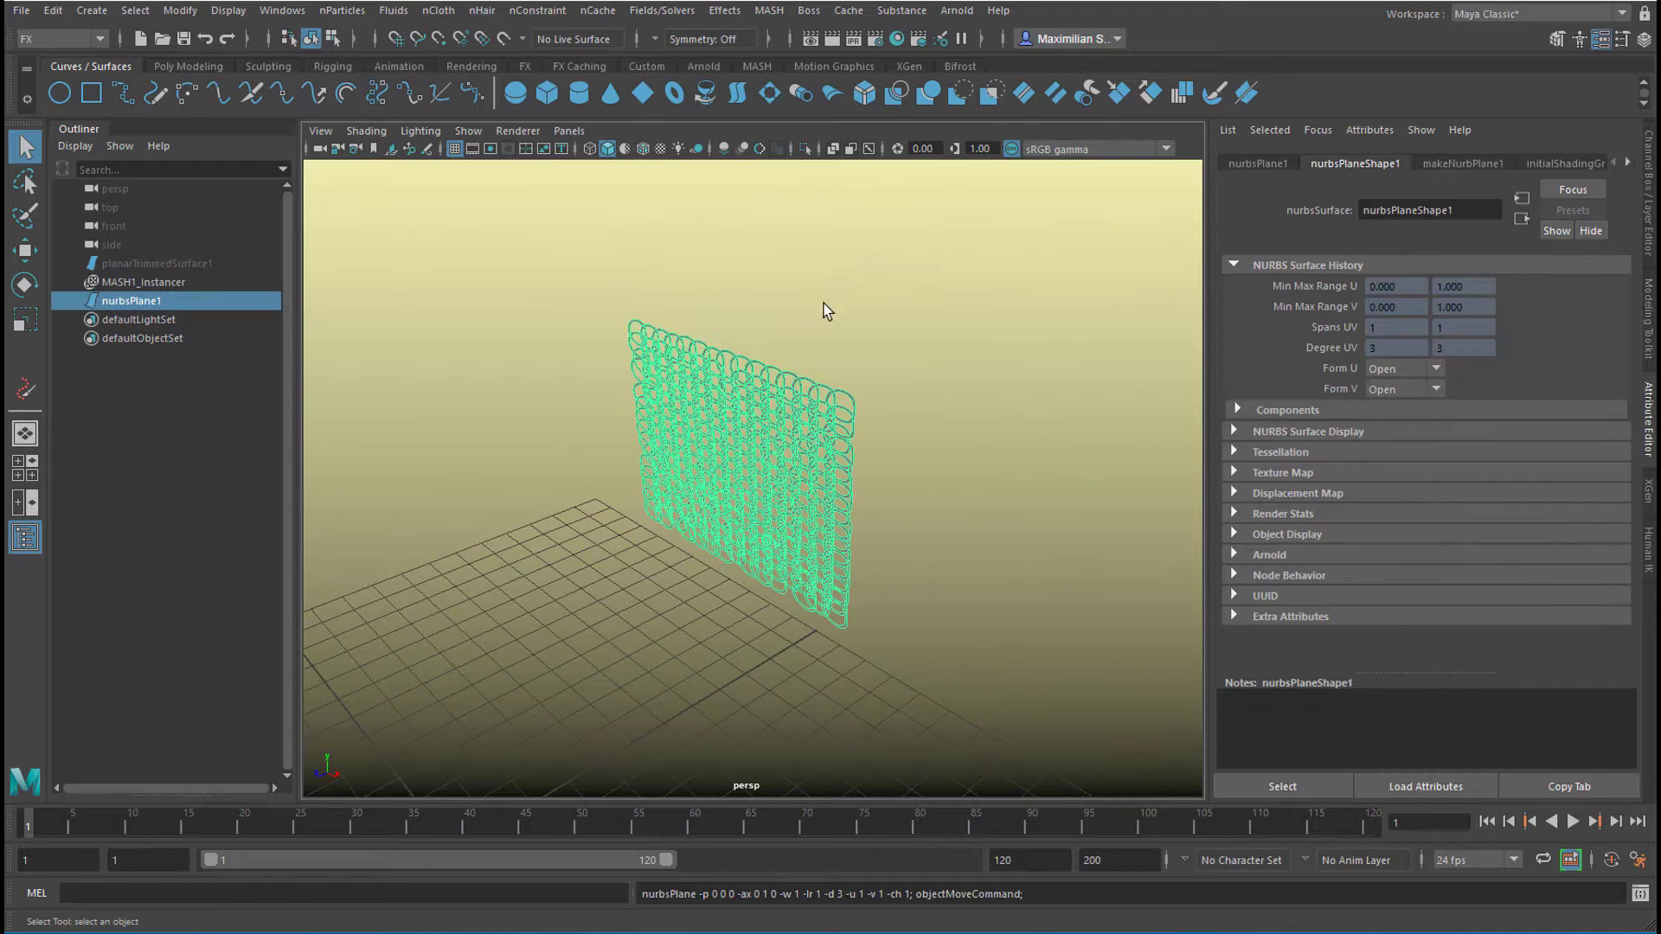
pyautogui.scroll(-5, 922, 609)
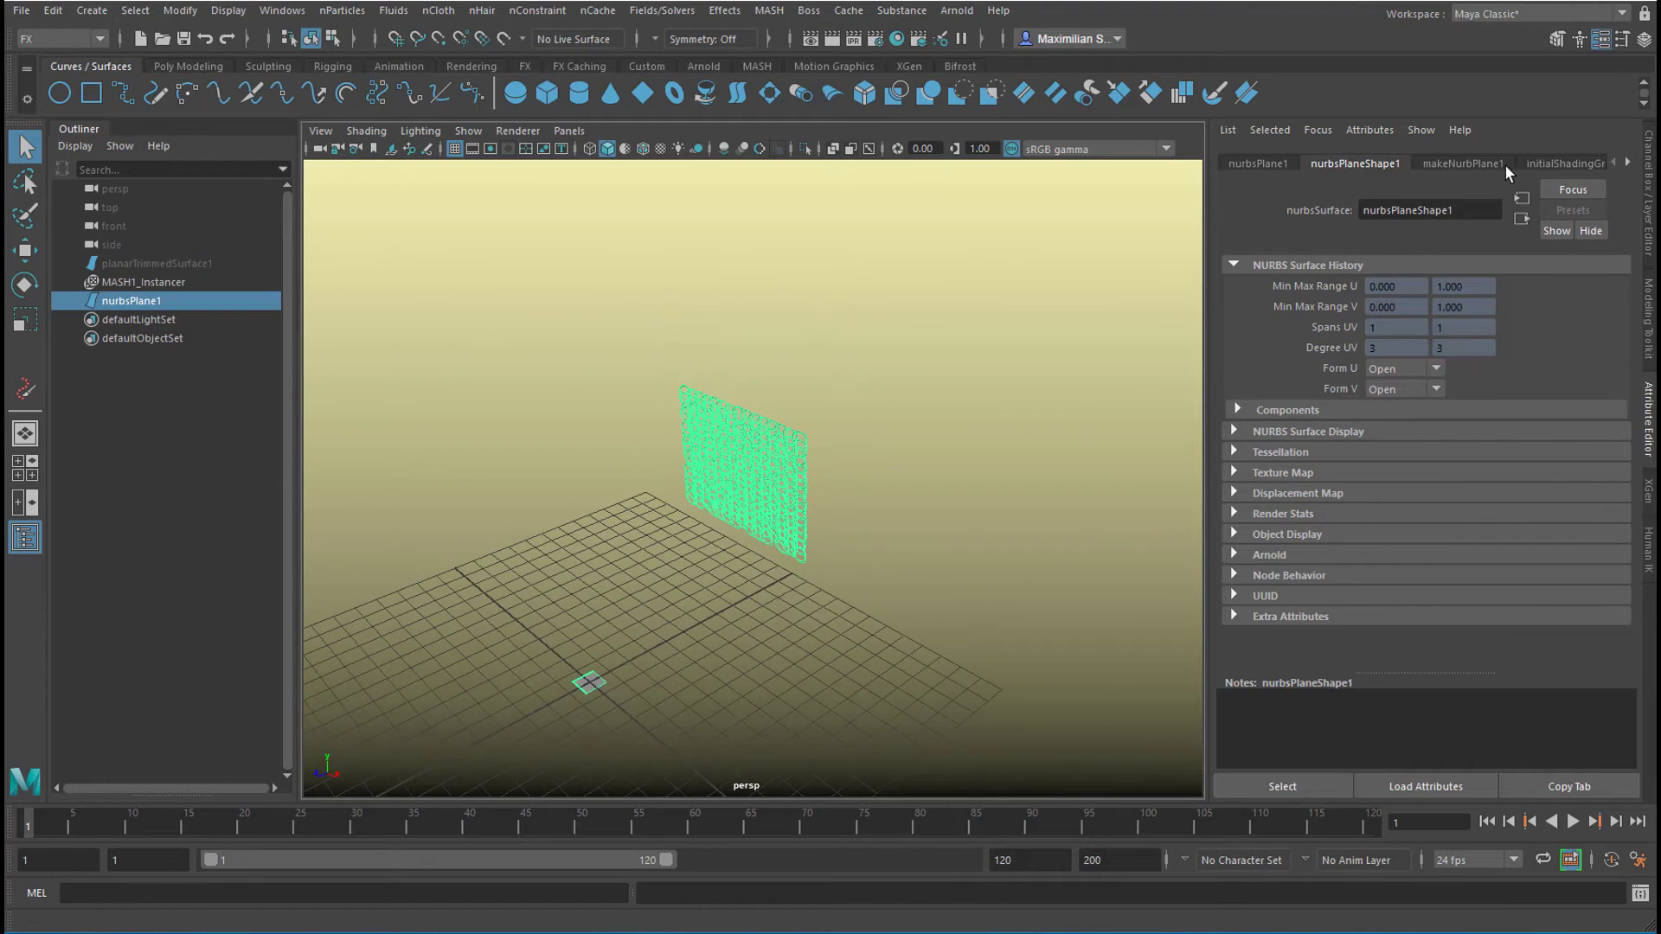
pyautogui.click(1465, 164)
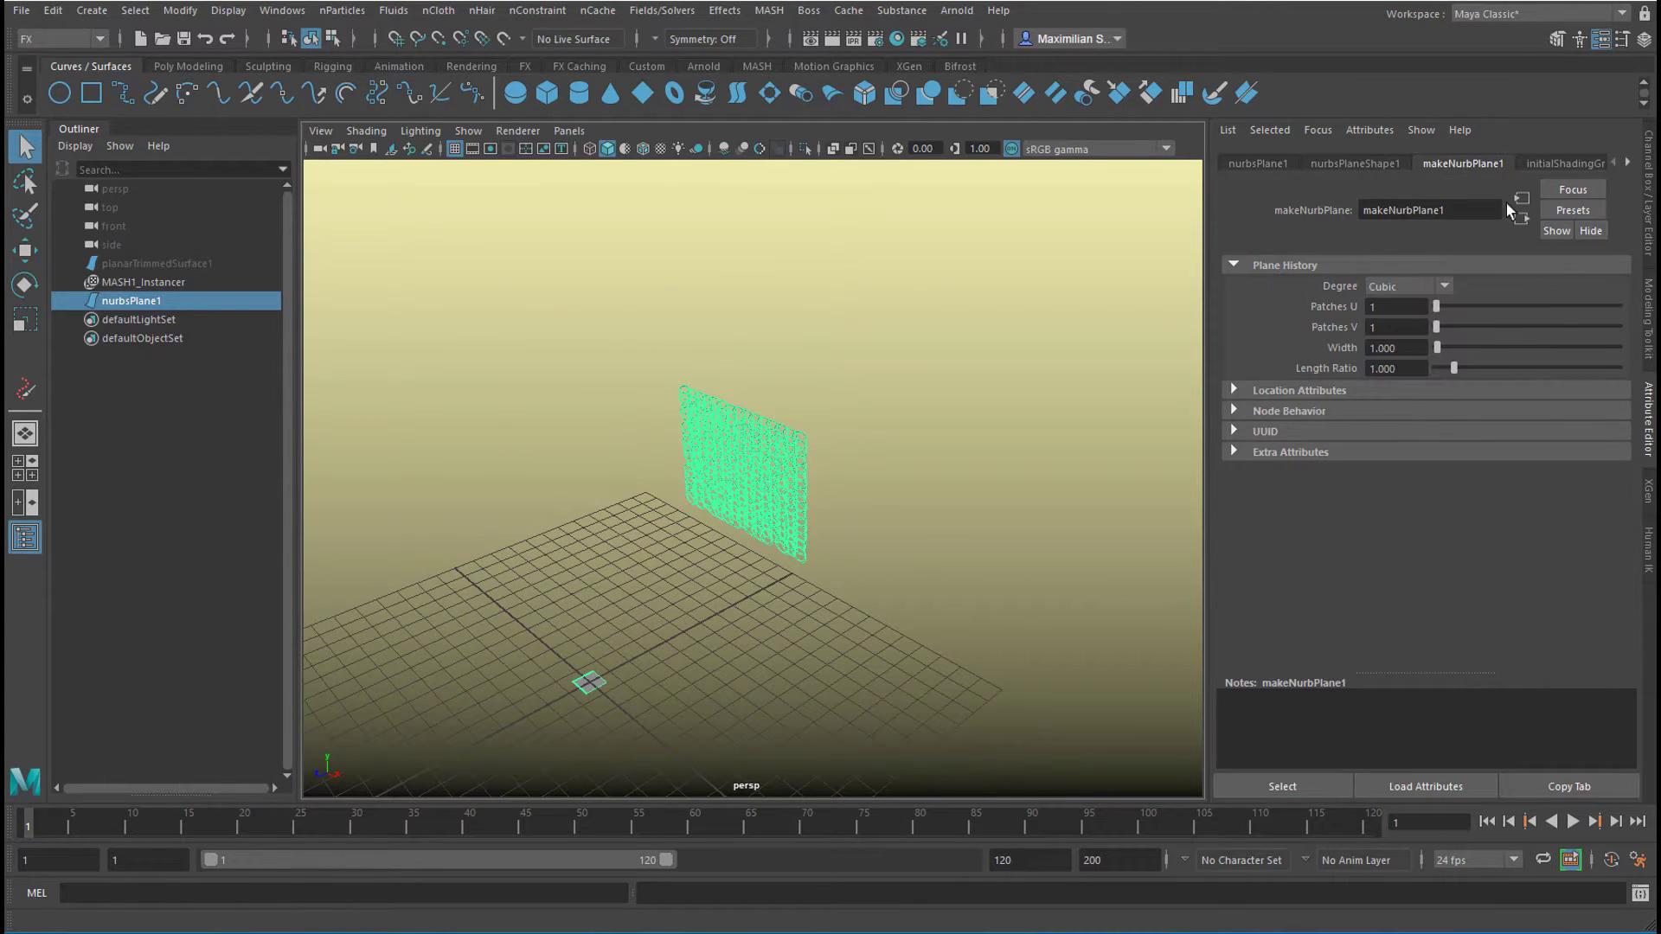
pyautogui.moveTo(1439, 346); pyautogui.dragTo(1570, 363)
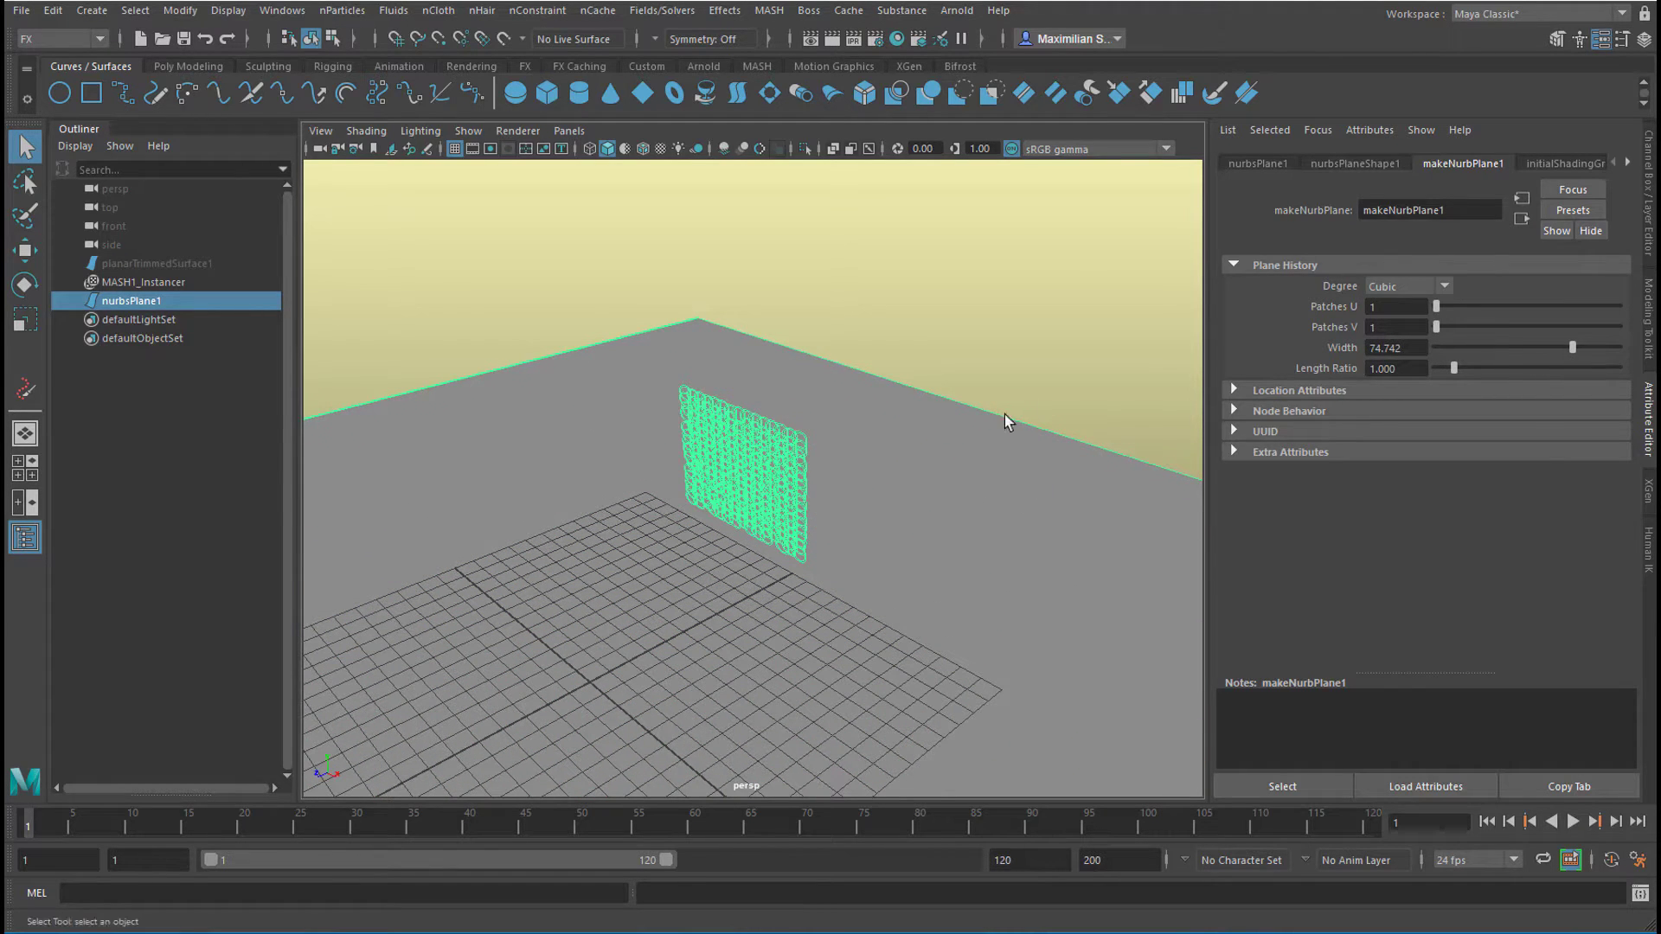
pyautogui.click(454, 149)
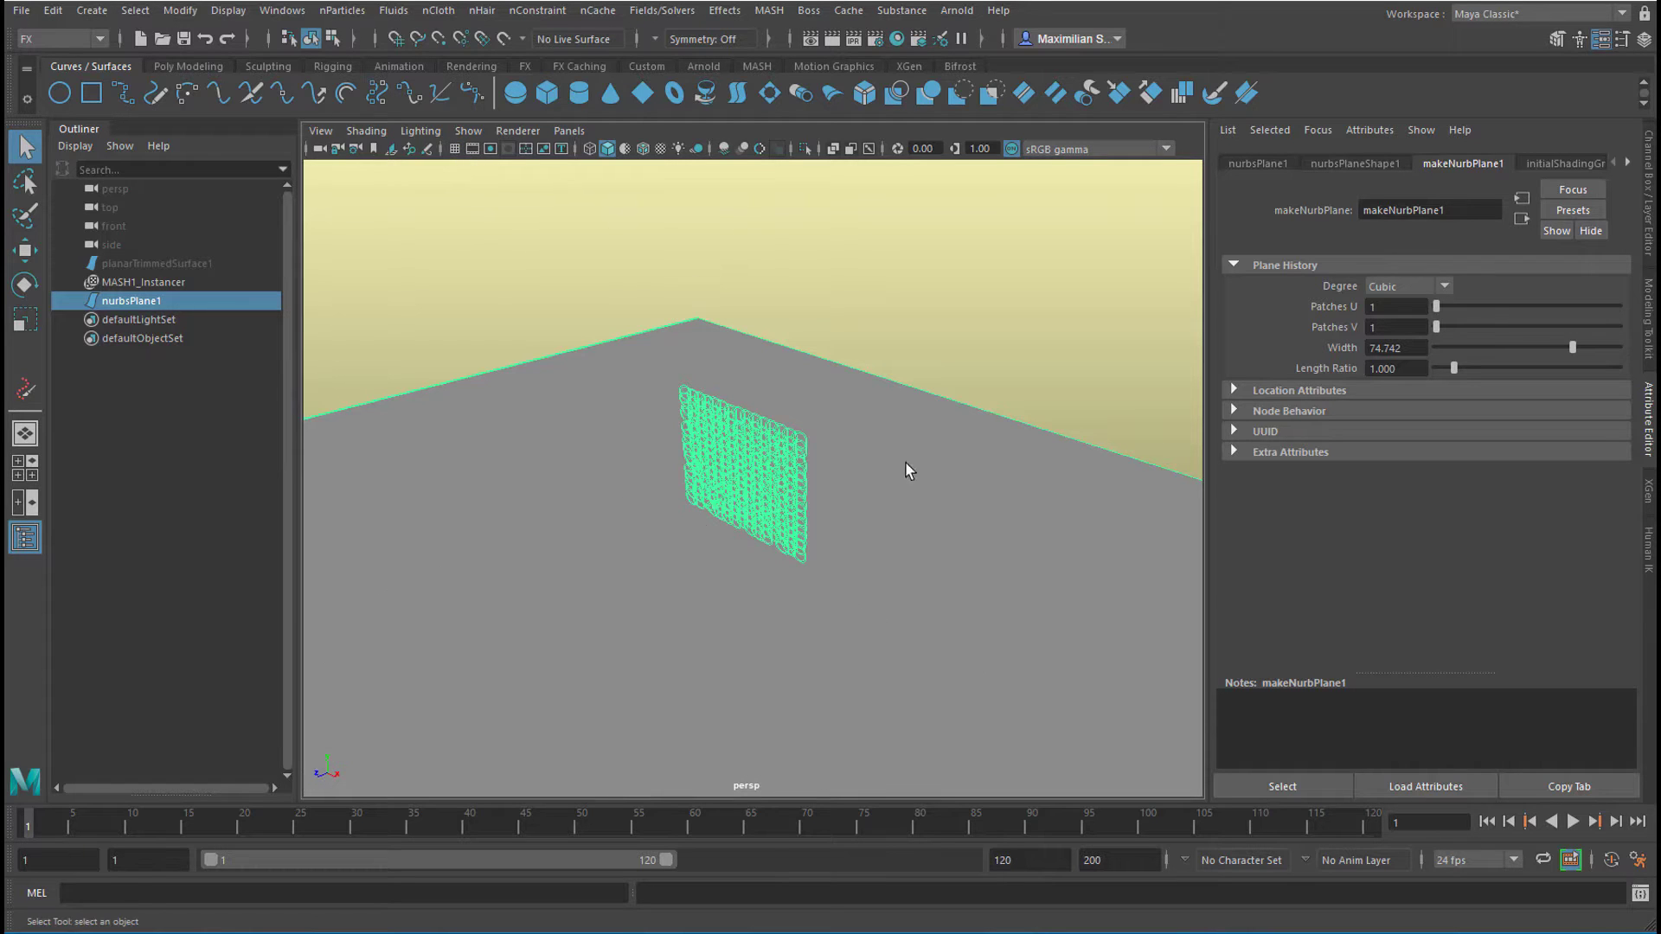
# Assign a new Arnold aiStandardSurface material to the floor plane
pyautogui.keyDown('alt'); pyautogui.moveTo(999, 591); pyautogui.dragTo(945, 598); pyautogui.keyUp('alt')
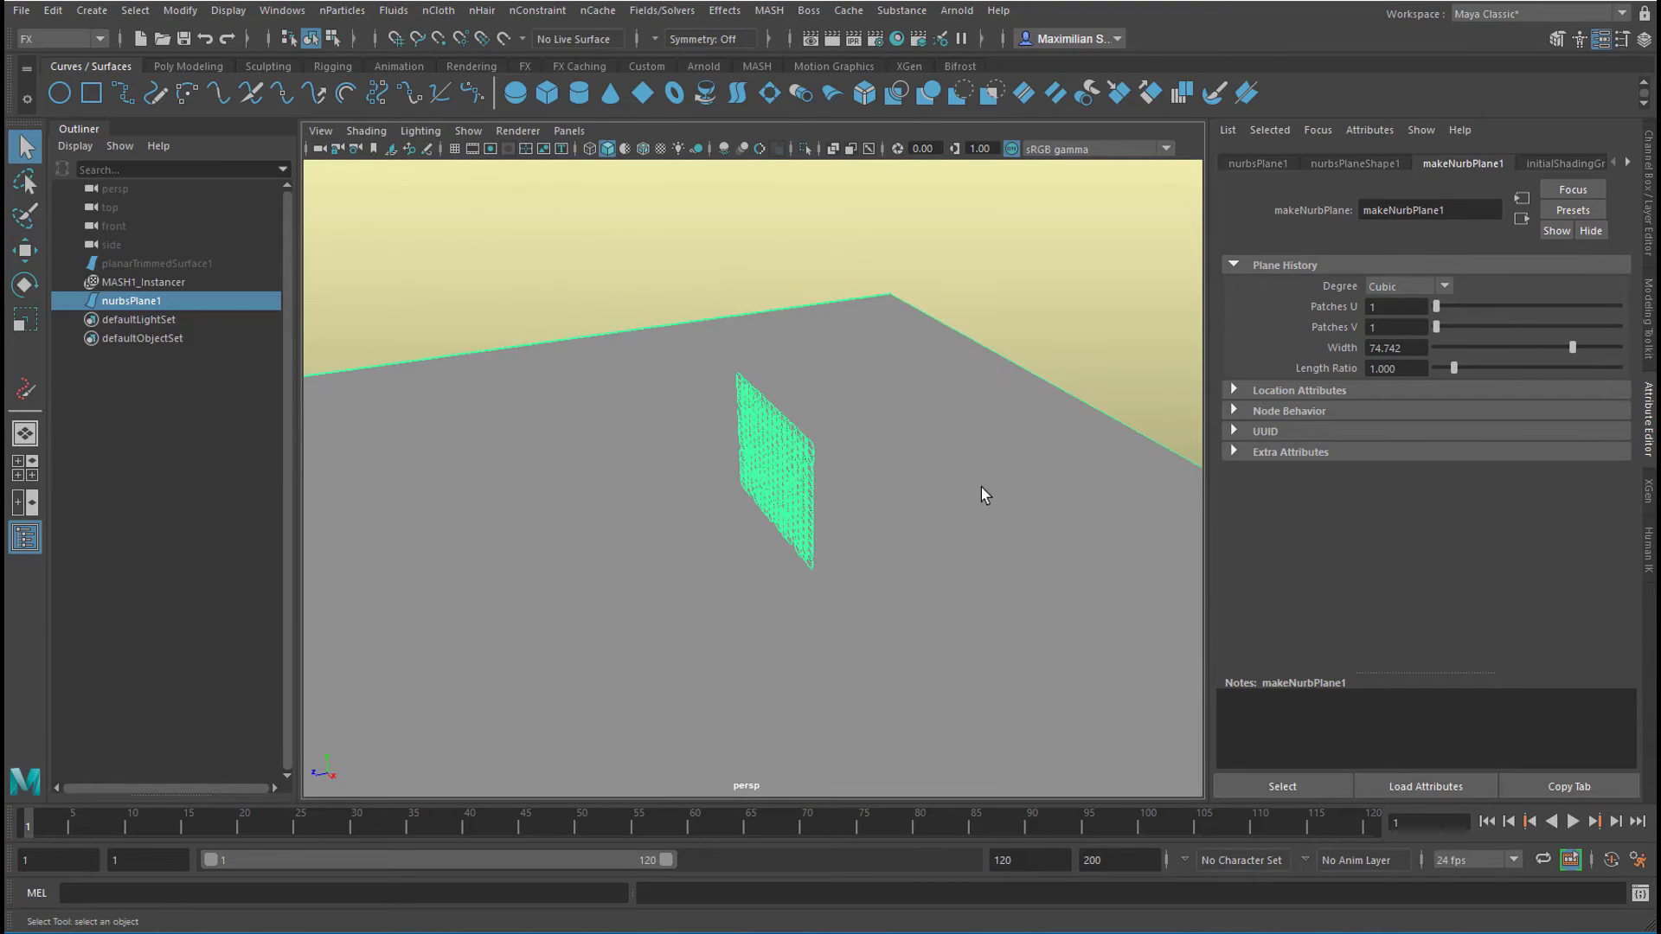
pyautogui.moveTo(893, 380); pyautogui.dragTo(891, 822, button='right')
pyautogui.click(396, 458)
pyautogui.click(549, 637)
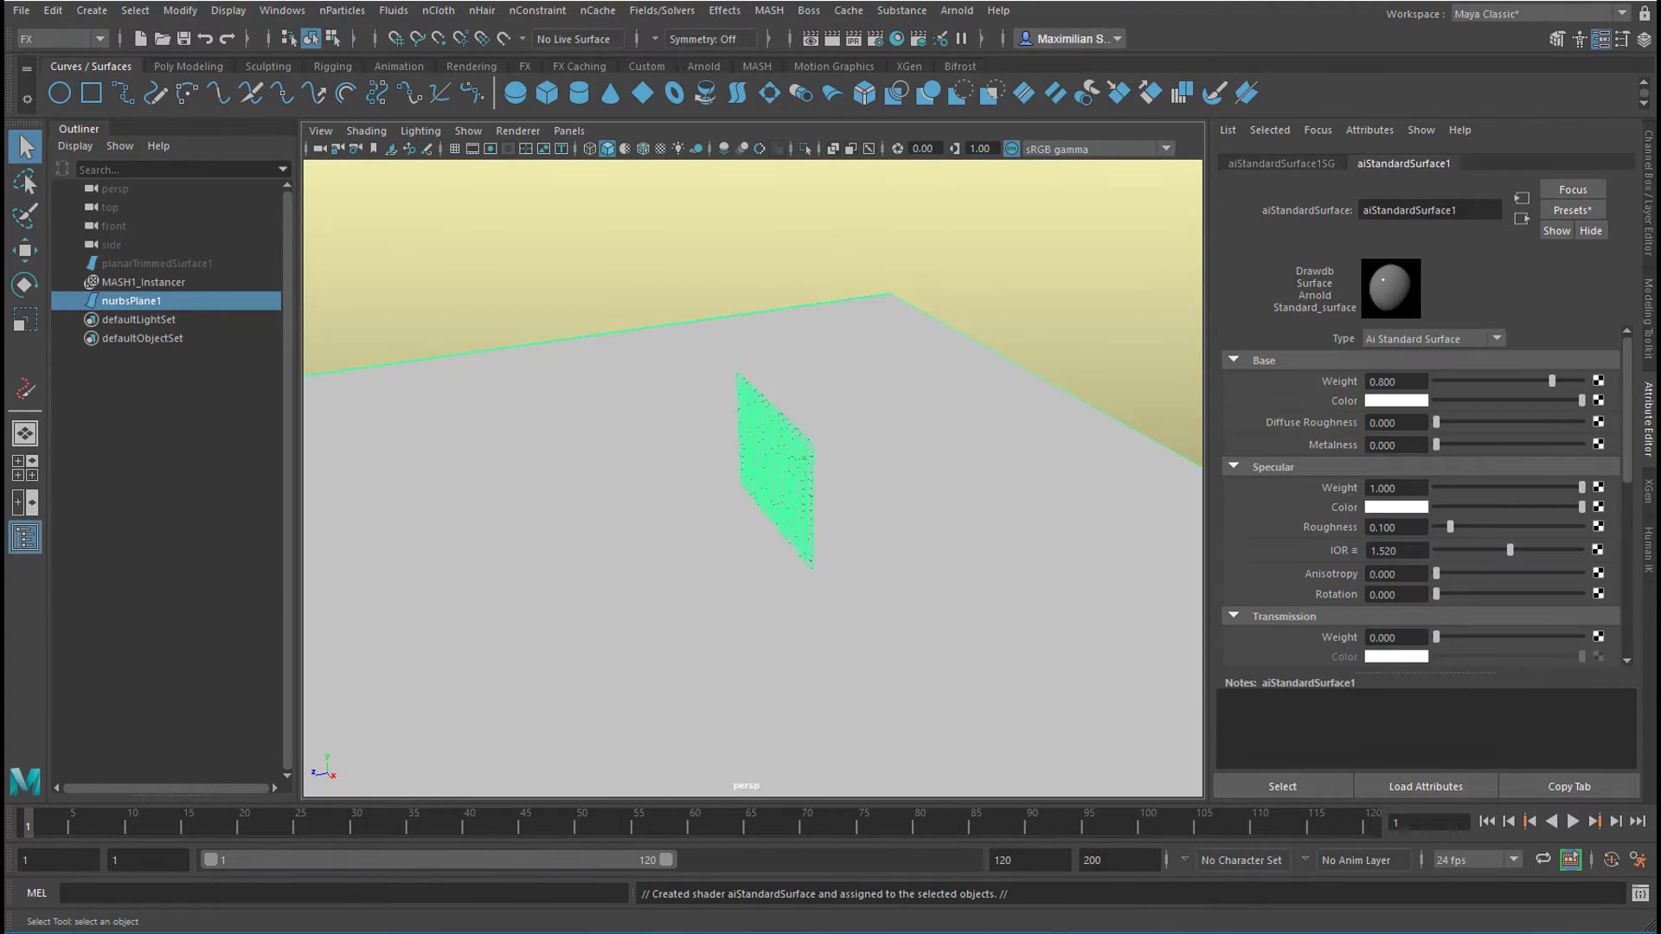
# Replace the floor plane material's settings with the Clay preset
pyautogui.click(1572, 210)
pyautogui.moveTo(1626, 398)
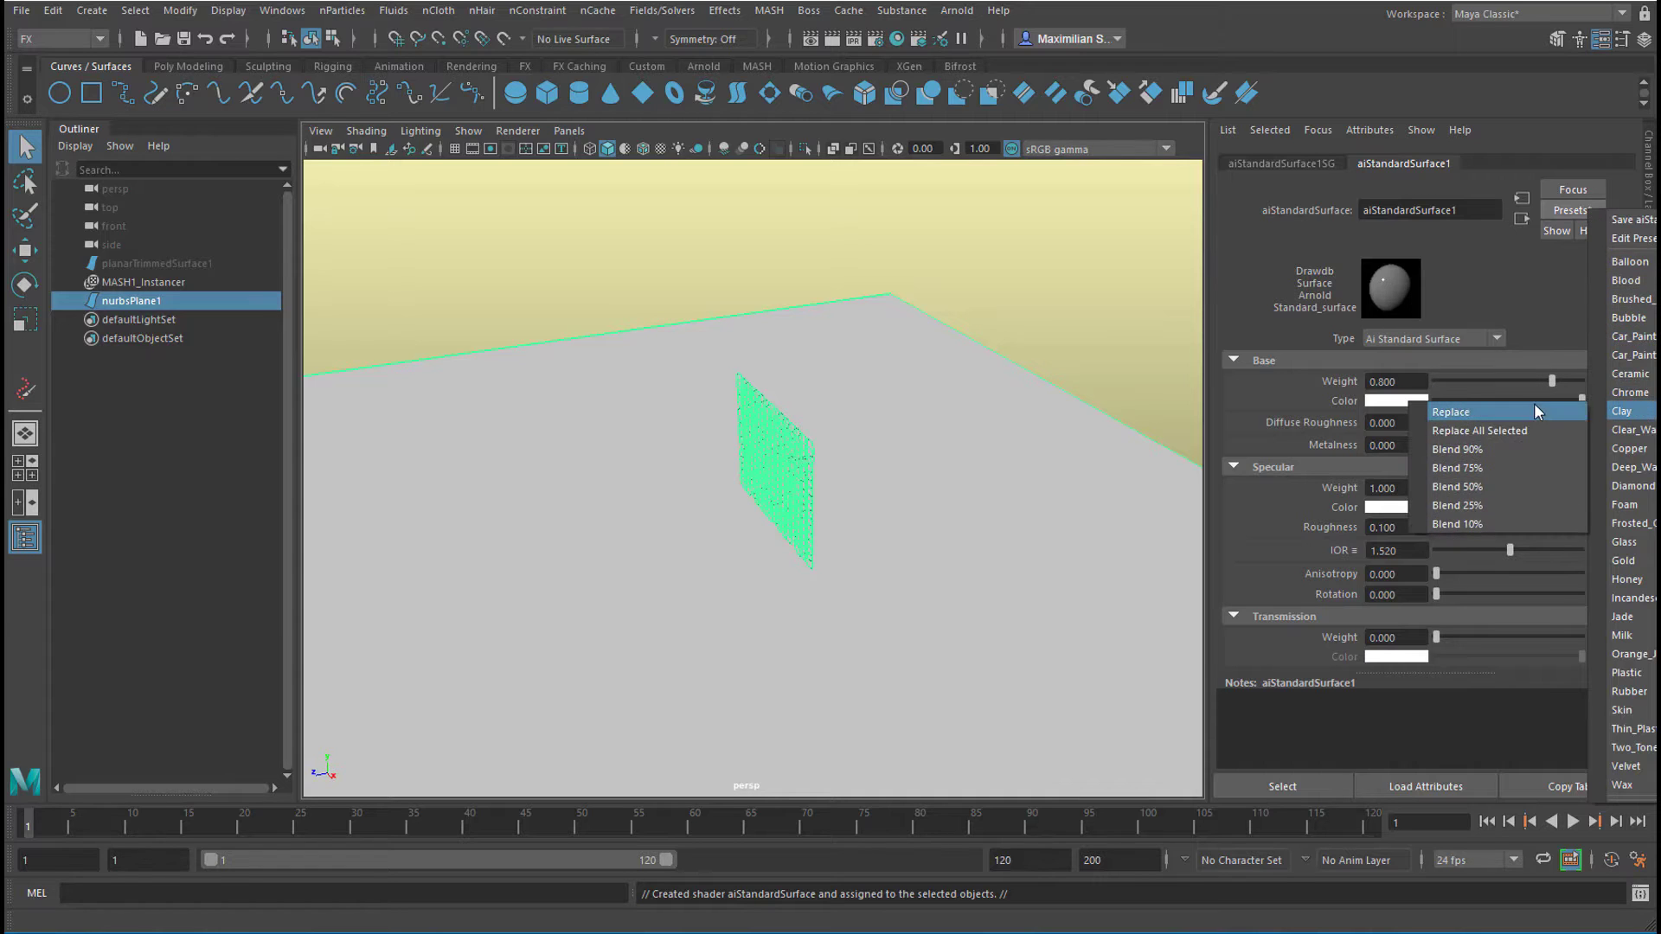
pyautogui.click(1532, 404)
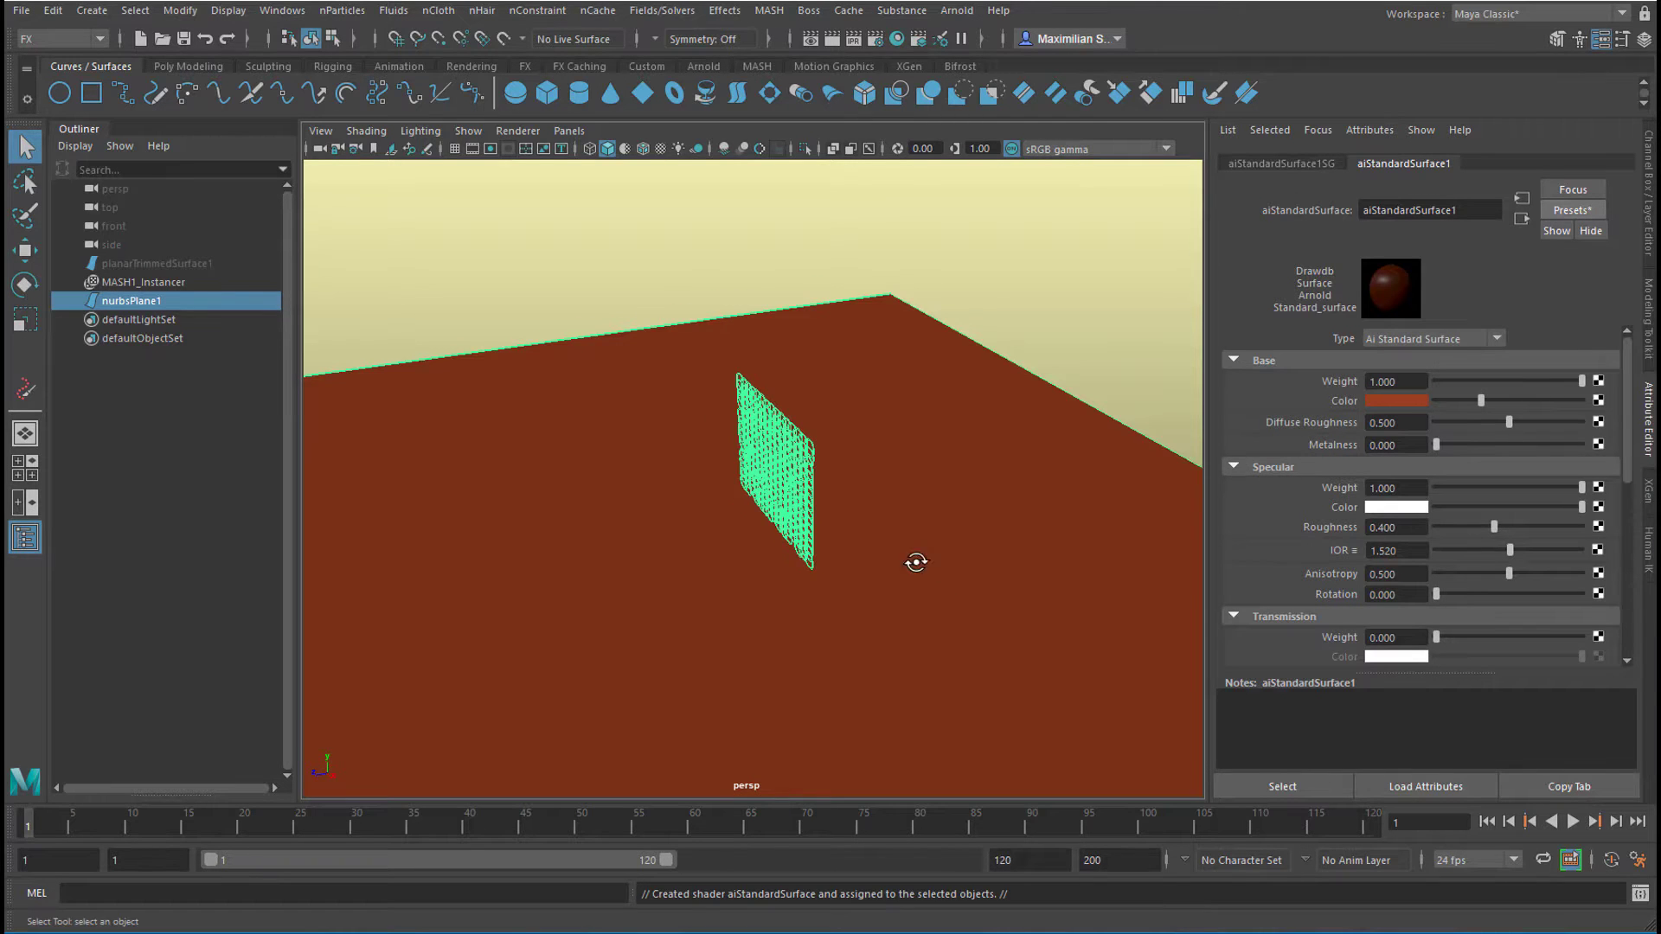
# Move the floor plane along the Z axis until the ring grid stands near its edge
pyautogui.keyDown('alt'); pyautogui.moveTo(915, 559); pyautogui.dragTo(1037, 331); pyautogui.keyUp('alt')
pyautogui.moveTo(970, 443)
pyautogui.keyDown('alt'); pyautogui.mouseDown()
pyautogui.moveTo(1003, 446)
pyautogui.moveTo(958, 437)
pyautogui.mouseUp(); pyautogui.keyUp('alt')
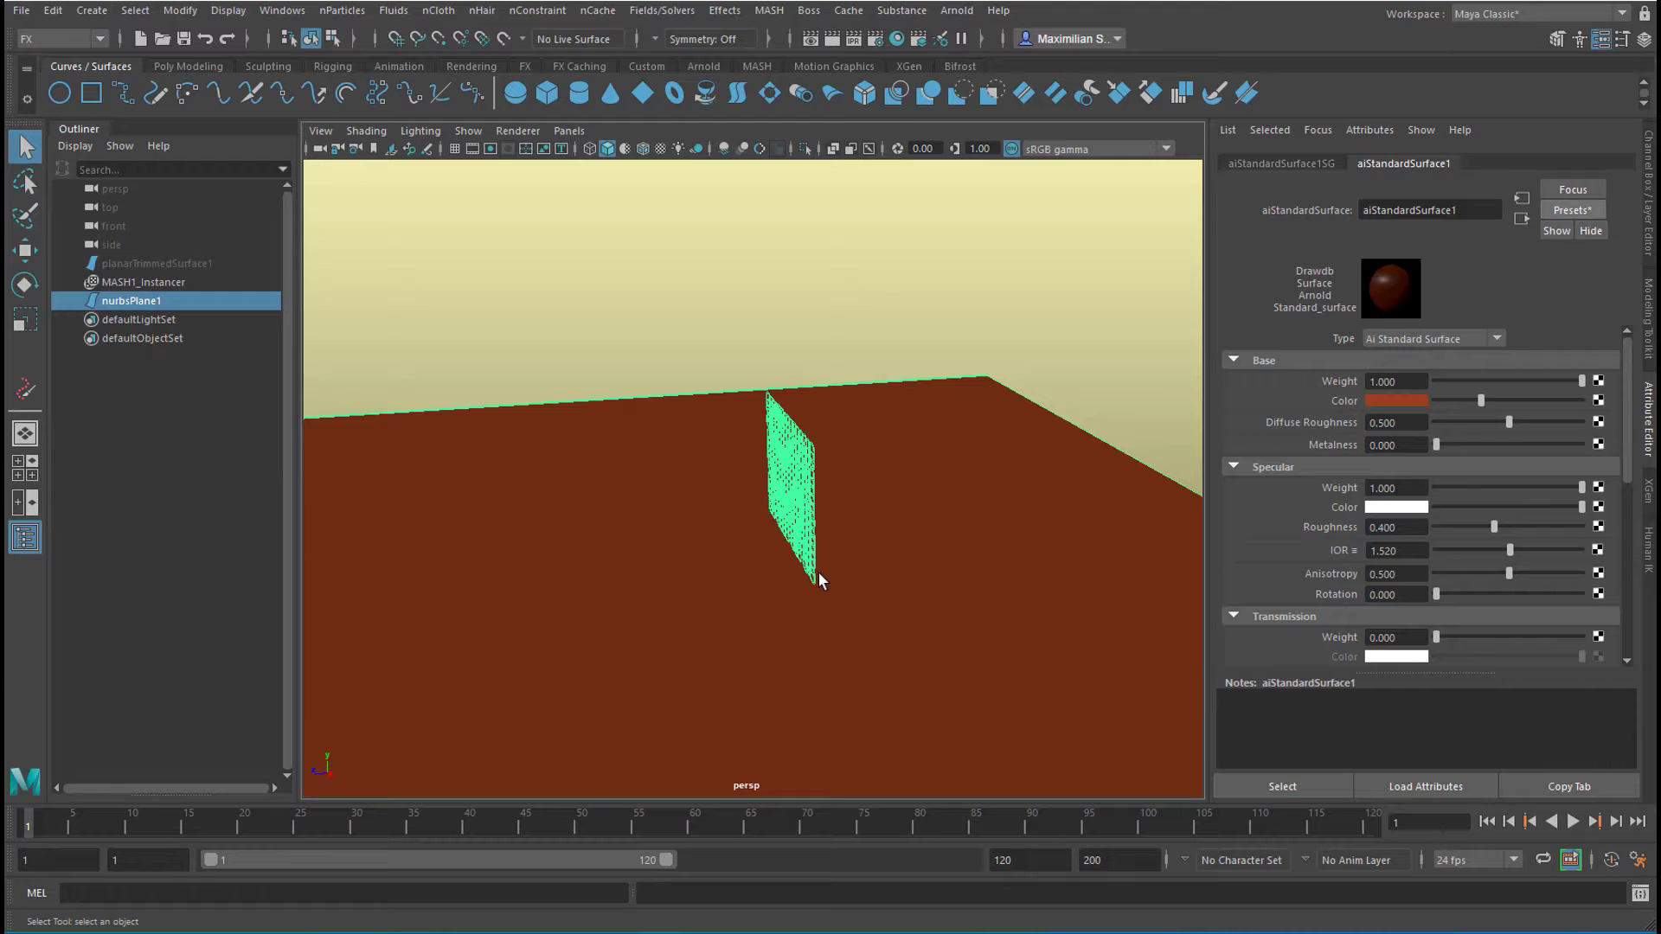
pyautogui.press('w')
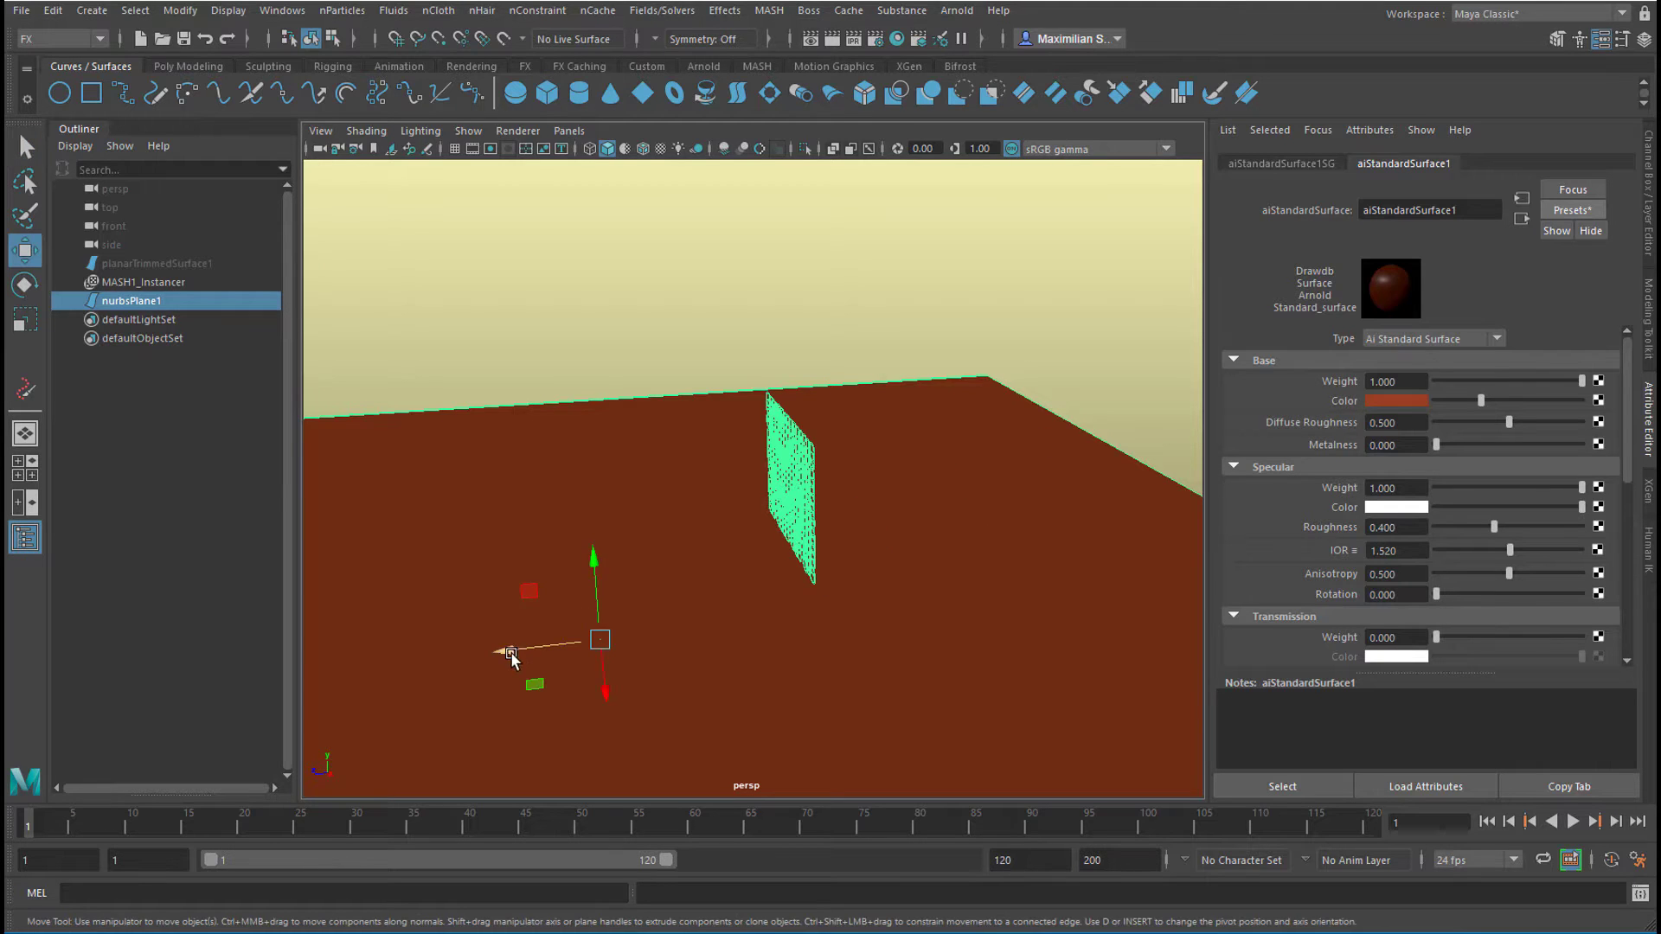
pyautogui.moveTo(511, 658); pyautogui.dragTo(164, 685)
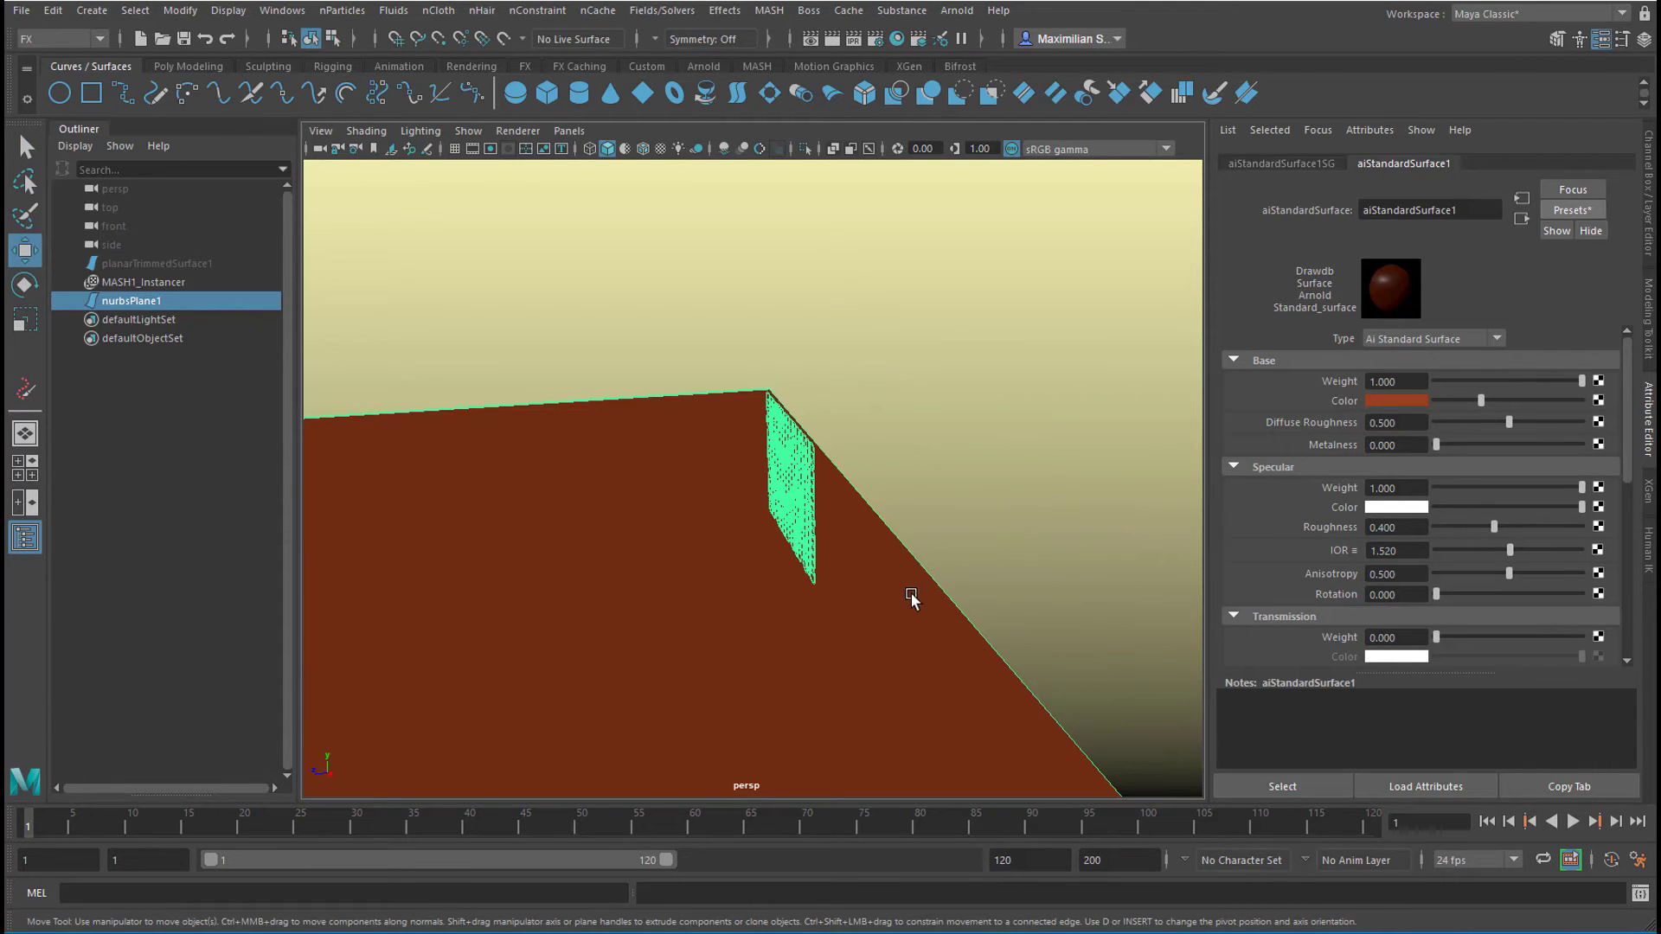
# Create a second NURBS plane near the ring grid and set its width to 9.794
pyautogui.moveTo(912, 596); pyautogui.dragTo(751, 632)
pyautogui.keyDown('alt'); pyautogui.moveTo(1003, 627); pyautogui.dragTo(822, 640); pyautogui.keyUp('alt')
pyautogui.click(641, 93)
pyautogui.moveTo(725, 489); pyautogui.dragTo(881, 663)
pyautogui.click(1463, 164)
pyautogui.moveTo(1437, 347); pyautogui.dragTo(1454, 347)
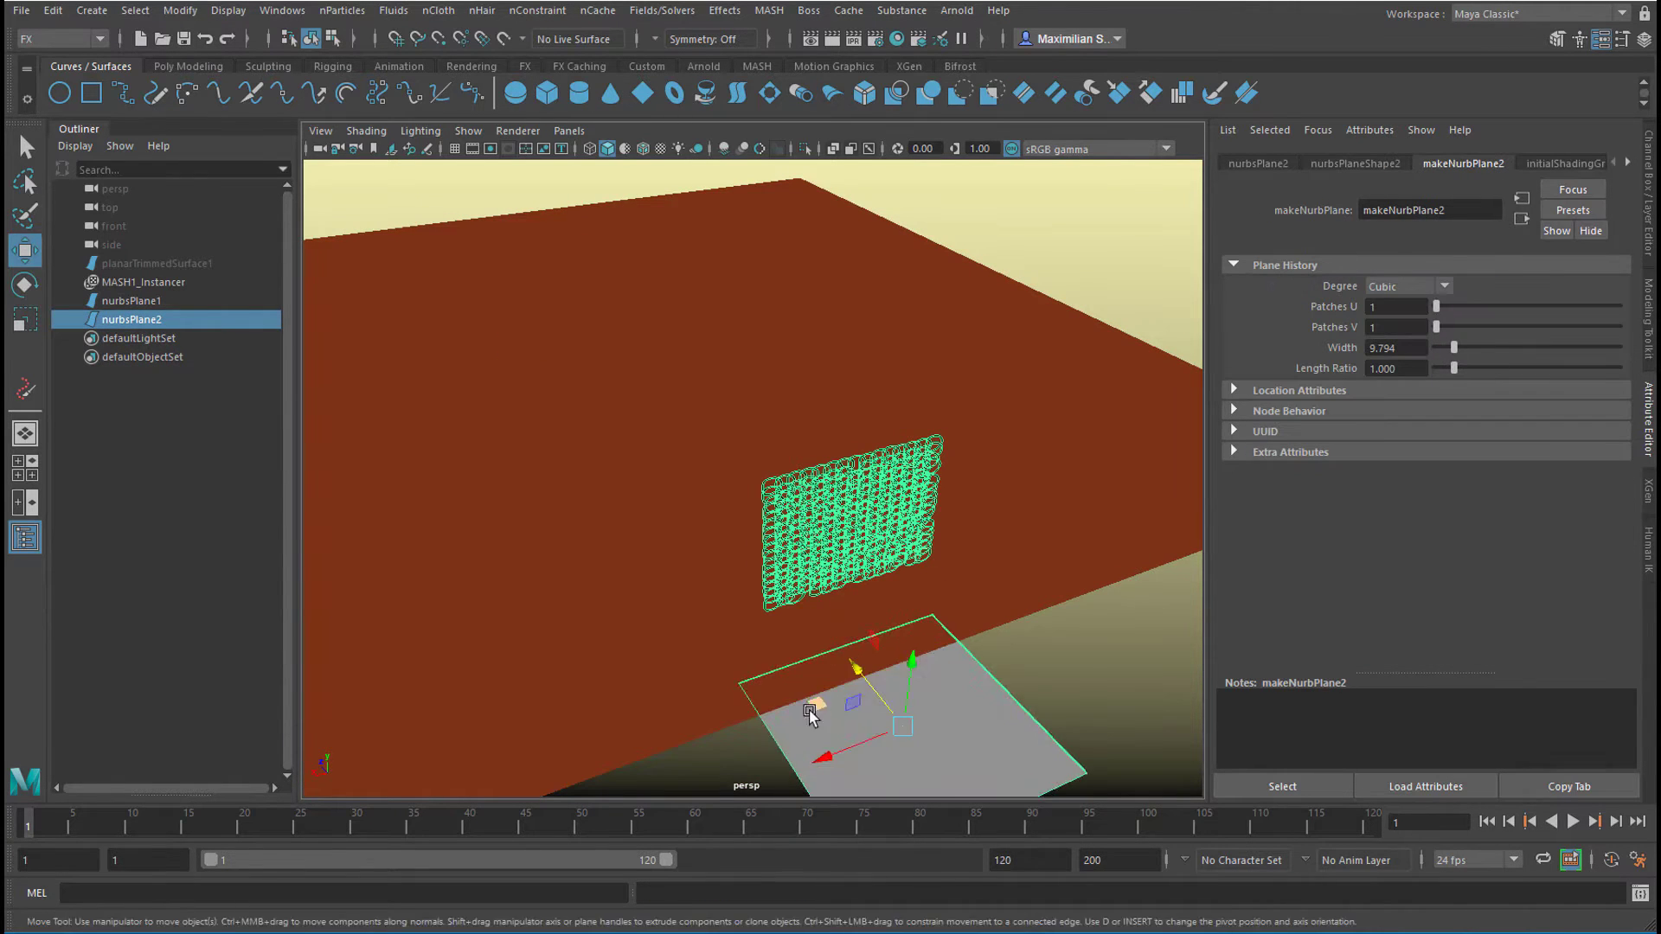
# Rotate the second plane upright, enlarge it, and position it beside the ring grid as a wall panel
pyautogui.press('e')
pyautogui.moveTo(807, 712); pyautogui.dragTo(852, 654)
pyautogui.scroll(-4, 853, 654)
pyautogui.press('w')
pyautogui.keyDown('shift'); pyautogui.moveTo(852, 654); pyautogui.dragTo(844, 614, button='middle'); pyautogui.keyUp('shift')
pyautogui.press('r')
pyautogui.moveTo(805, 527); pyautogui.dragTo(934, 527)
pyautogui.press('w')
pyautogui.moveTo(720, 530); pyautogui.dragTo(489, 553)
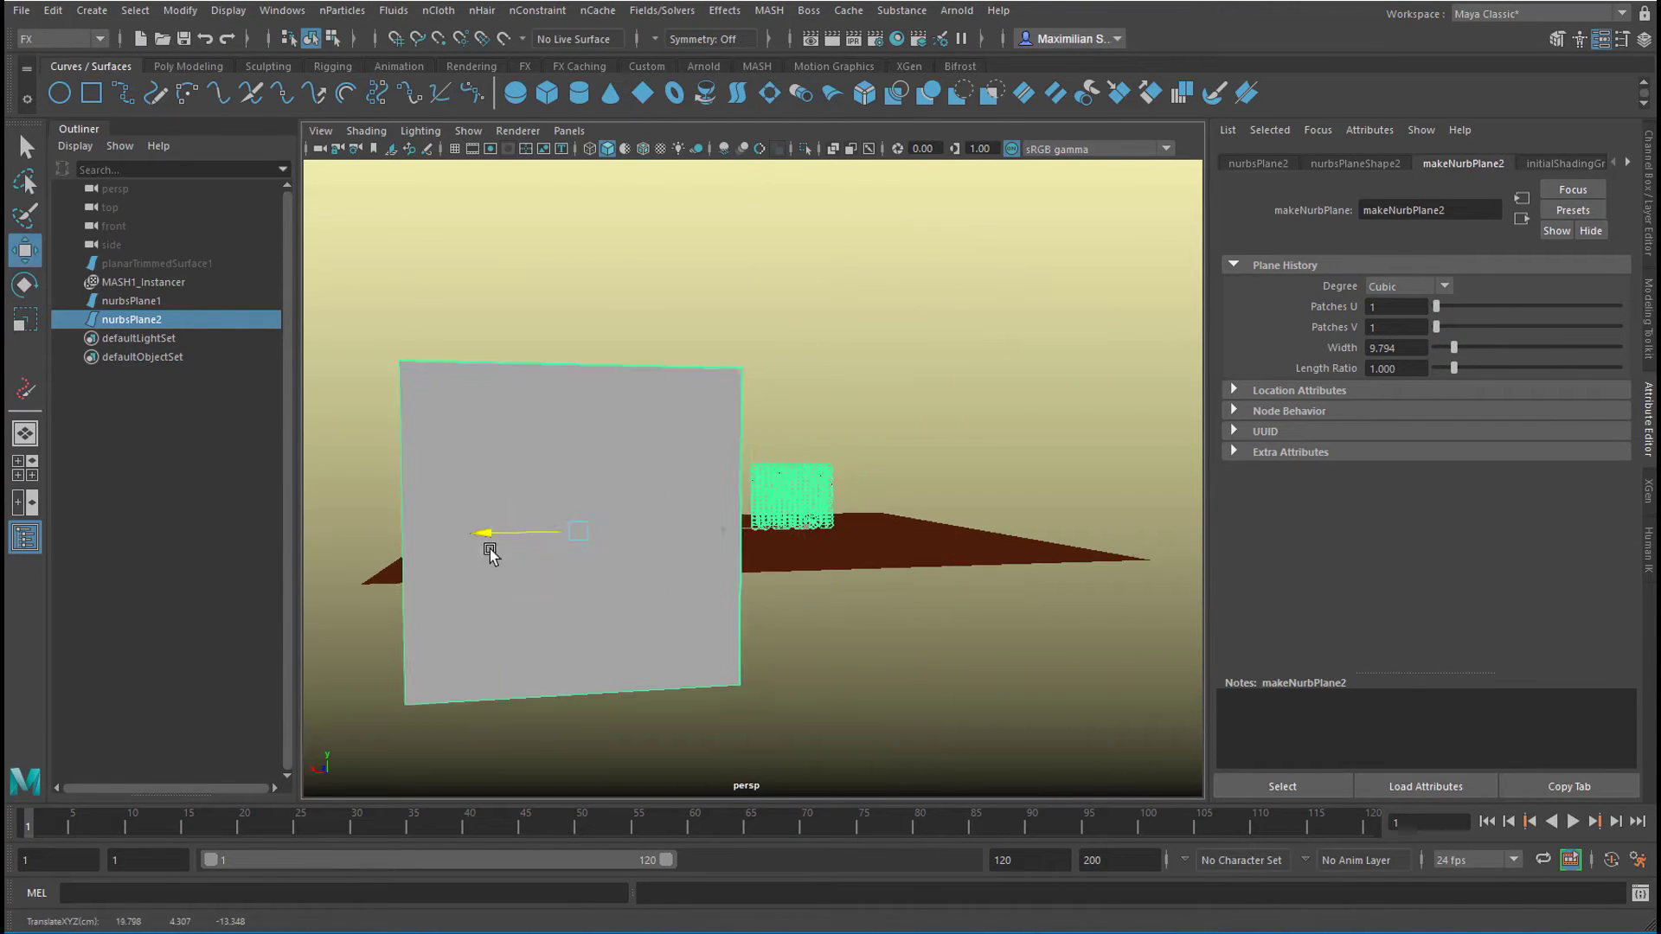
pyautogui.moveTo(574, 458); pyautogui.dragTo(574, 346)
# Duplicate the wall panel, then resize and position the copy below the ring grid
pyautogui.keyDown('alt'); pyautogui.moveTo(778, 657); pyautogui.dragTo(730, 421); pyautogui.keyUp('alt')
pyautogui.hotkey('ctrl', 'd')
pyautogui.moveTo(792, 333); pyautogui.dragTo(793, 666)
pyautogui.press('r')
pyautogui.press('w')
pyautogui.moveTo(792, 595); pyautogui.dragTo(836, 466)
# Duplicate the lower panel upward and fit the copy above the ring grid to frame the wall opening
pyautogui.keyDown('shift'); pyautogui.moveTo(791, 462); pyautogui.dragTo(890, 55); pyautogui.keyUp('shift')
pyautogui.press('r')
pyautogui.press('w')
pyautogui.moveTo(791, 293); pyautogui.dragTo(813, 282)
pyautogui.press('r')
# Create an Arnold area light and move it behind the wall, to about -23 along the Z axis
pyautogui.keyDown('alt'); pyautogui.moveTo(865, 519); pyautogui.dragTo(1158, 601, button='right'); pyautogui.keyUp('alt')
pyautogui.keyDown('alt'); pyautogui.moveTo(1158, 603); pyautogui.dragTo(818, 530); pyautogui.keyUp('alt')
pyautogui.keyDown('alt'); pyautogui.moveTo(900, 509); pyautogui.dragTo(513, 522, button='right'); pyautogui.keyUp('alt')
pyautogui.click(956, 10)
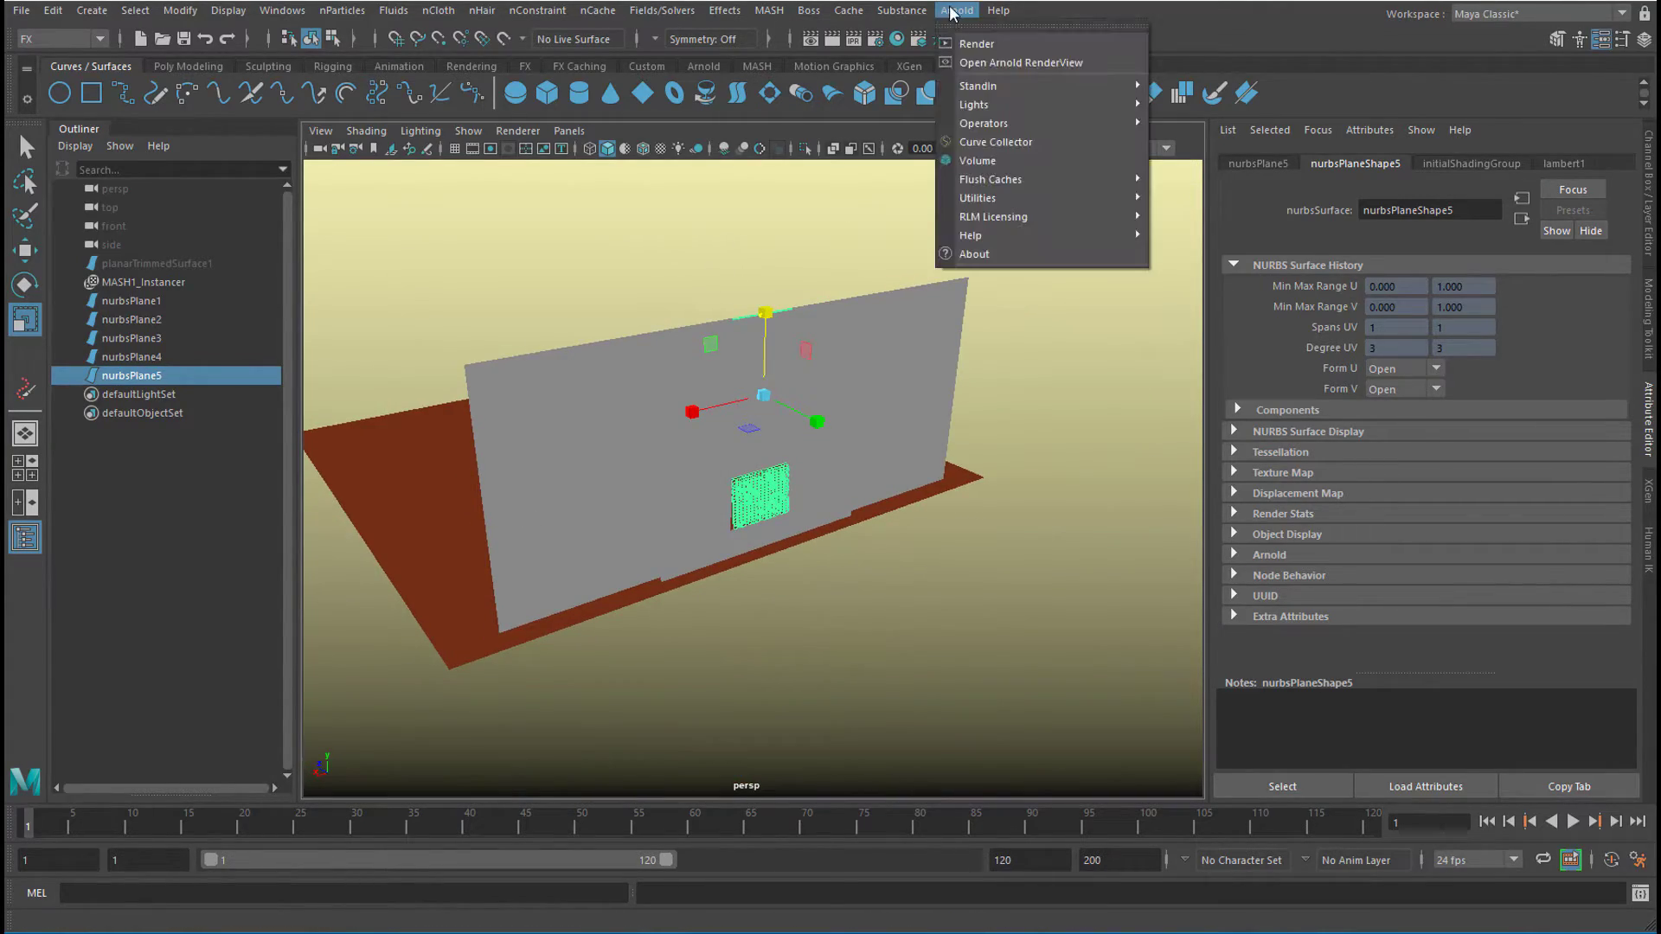
pyautogui.moveTo(1081, 103)
pyautogui.click(1229, 124)
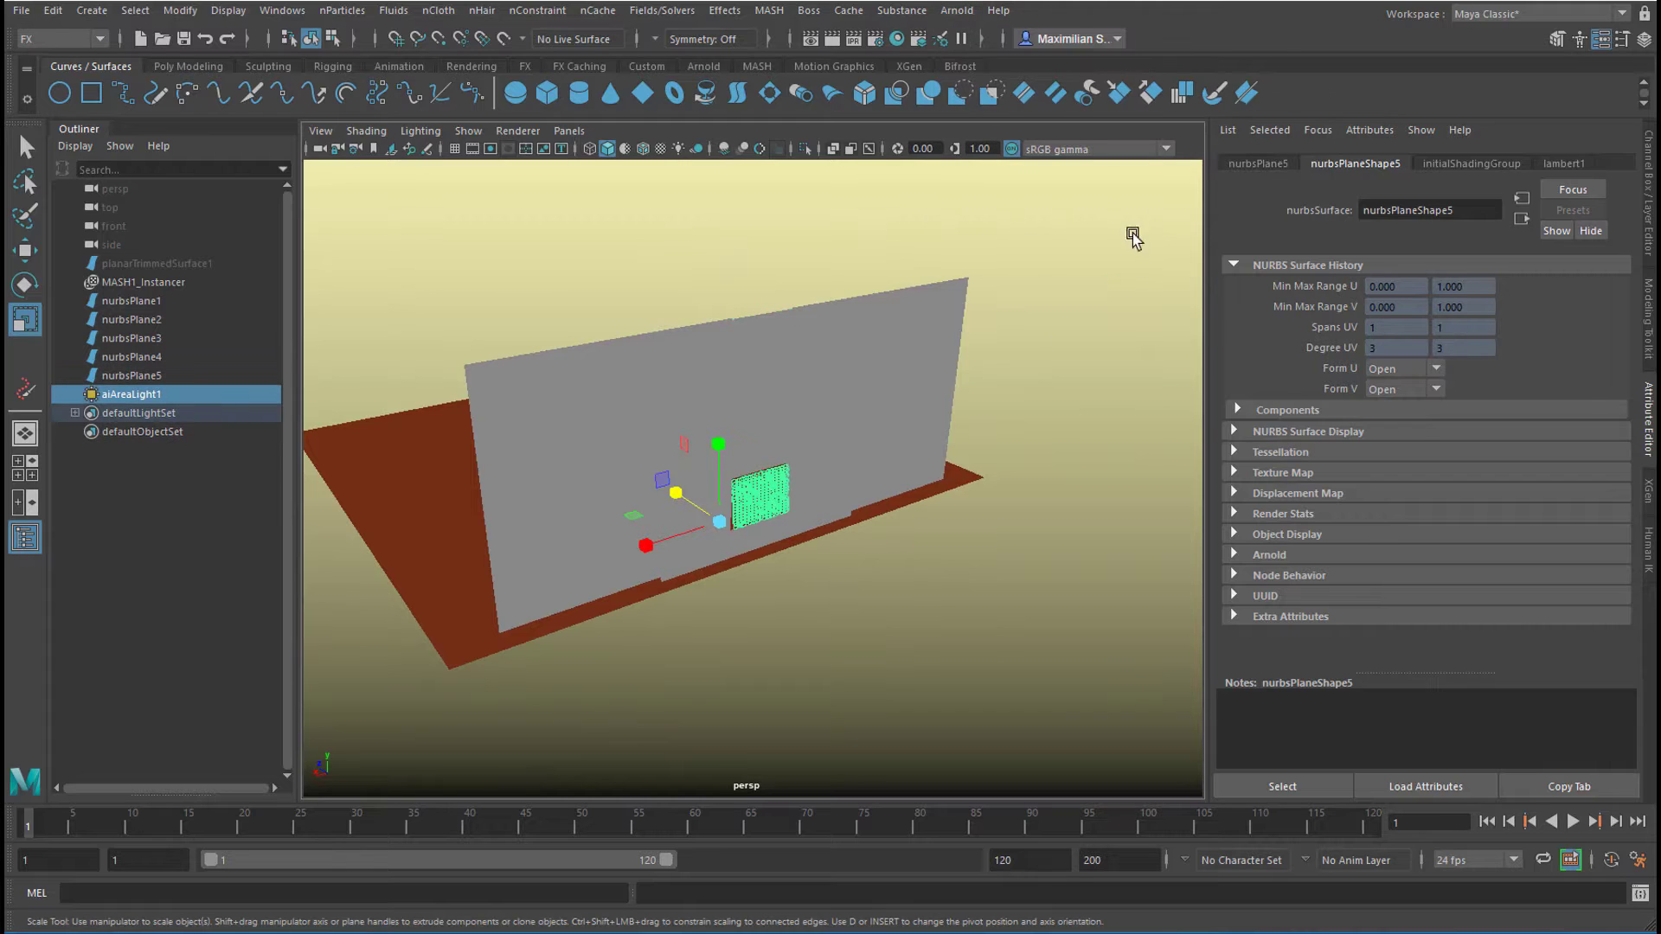
pyautogui.keyDown('alt'); pyautogui.moveTo(701, 553); pyautogui.dragTo(929, 541); pyautogui.keyUp('alt')
pyautogui.press('w')
pyautogui.moveTo(619, 536); pyautogui.dragTo(776, 545)
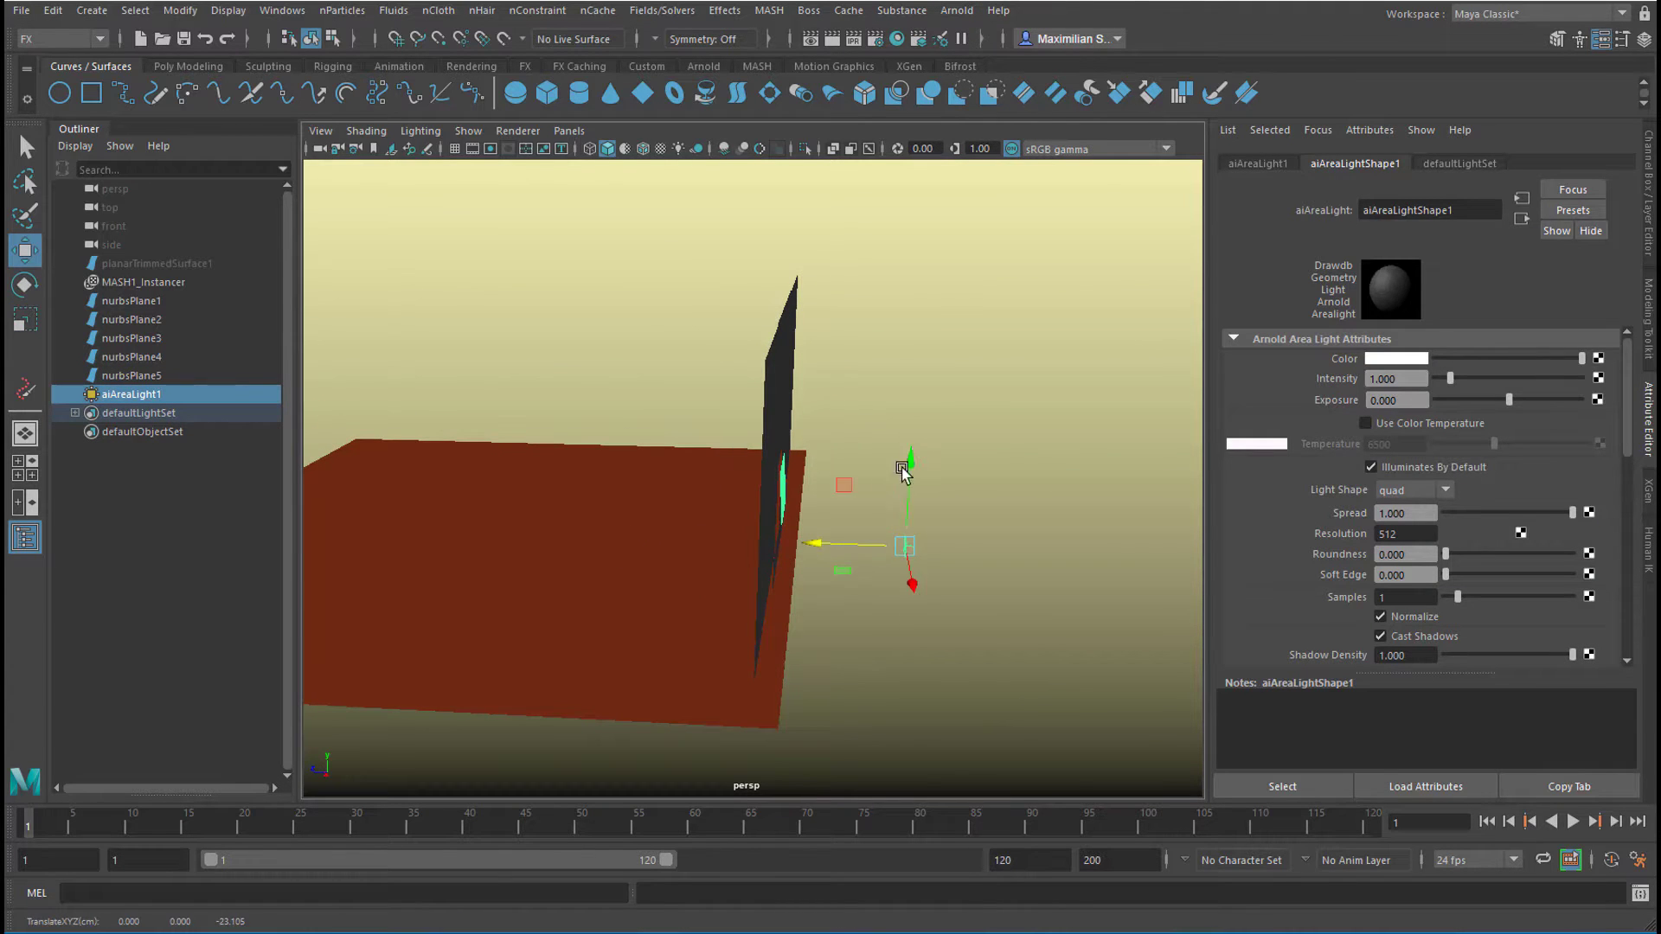
# Rotate the area light about its vertical axis so it faces the ring grid in the wall
pyautogui.keyDown('alt'); pyautogui.moveTo(902, 471); pyautogui.dragTo(1046, 536); pyautogui.keyUp('alt')
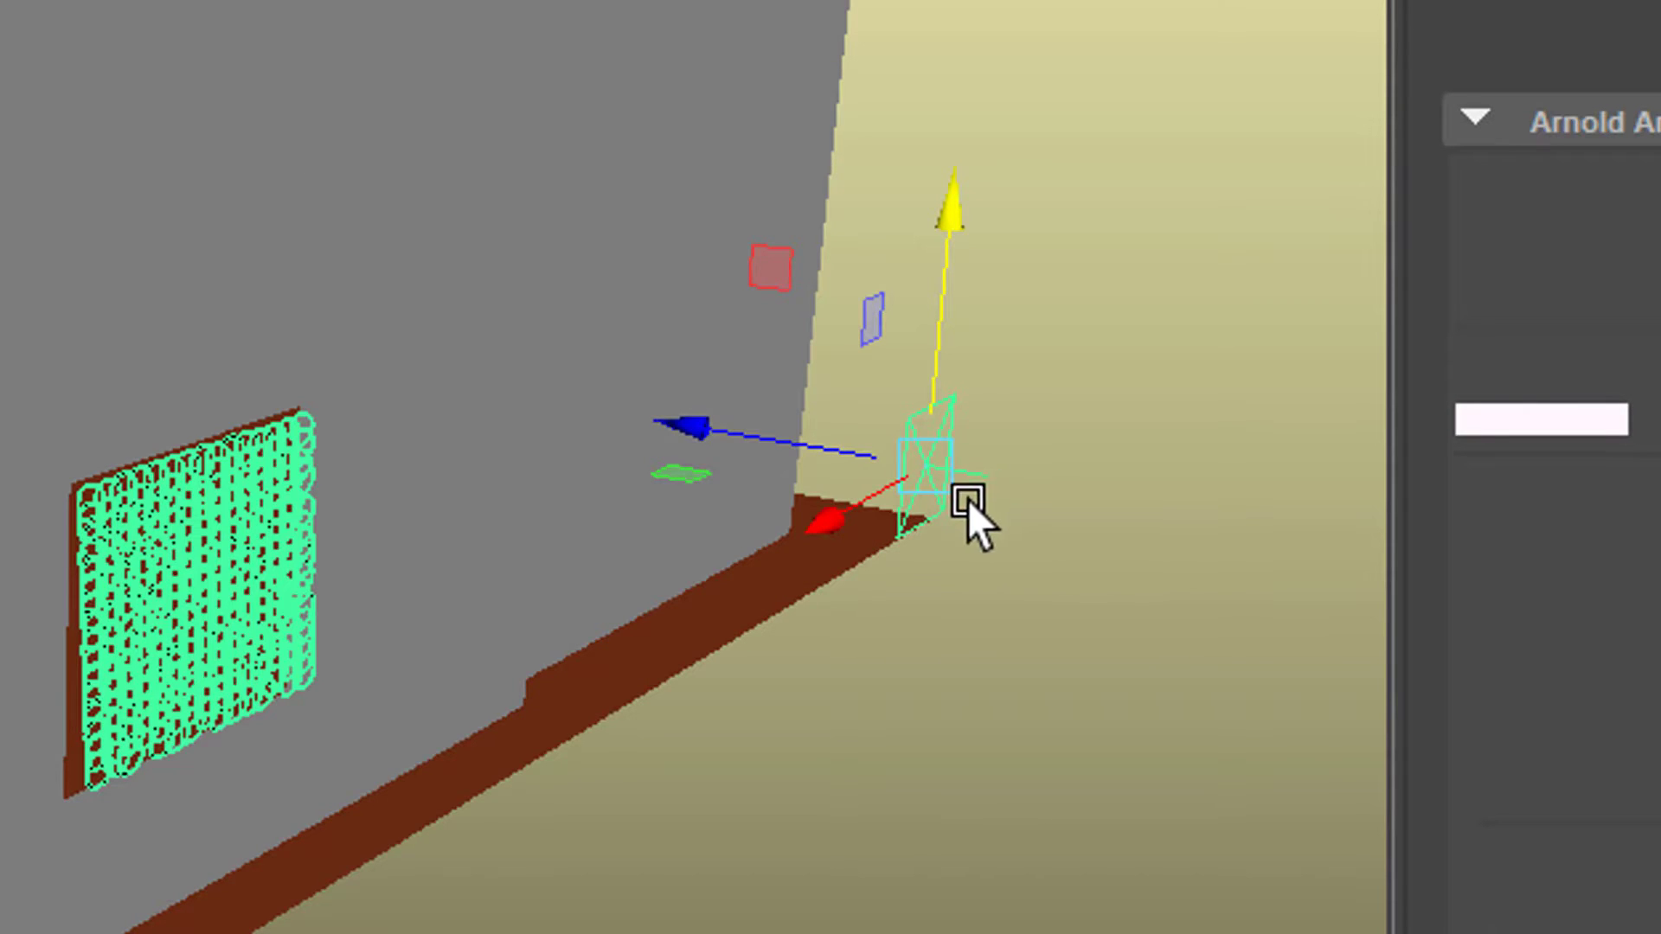
pyautogui.press('e')
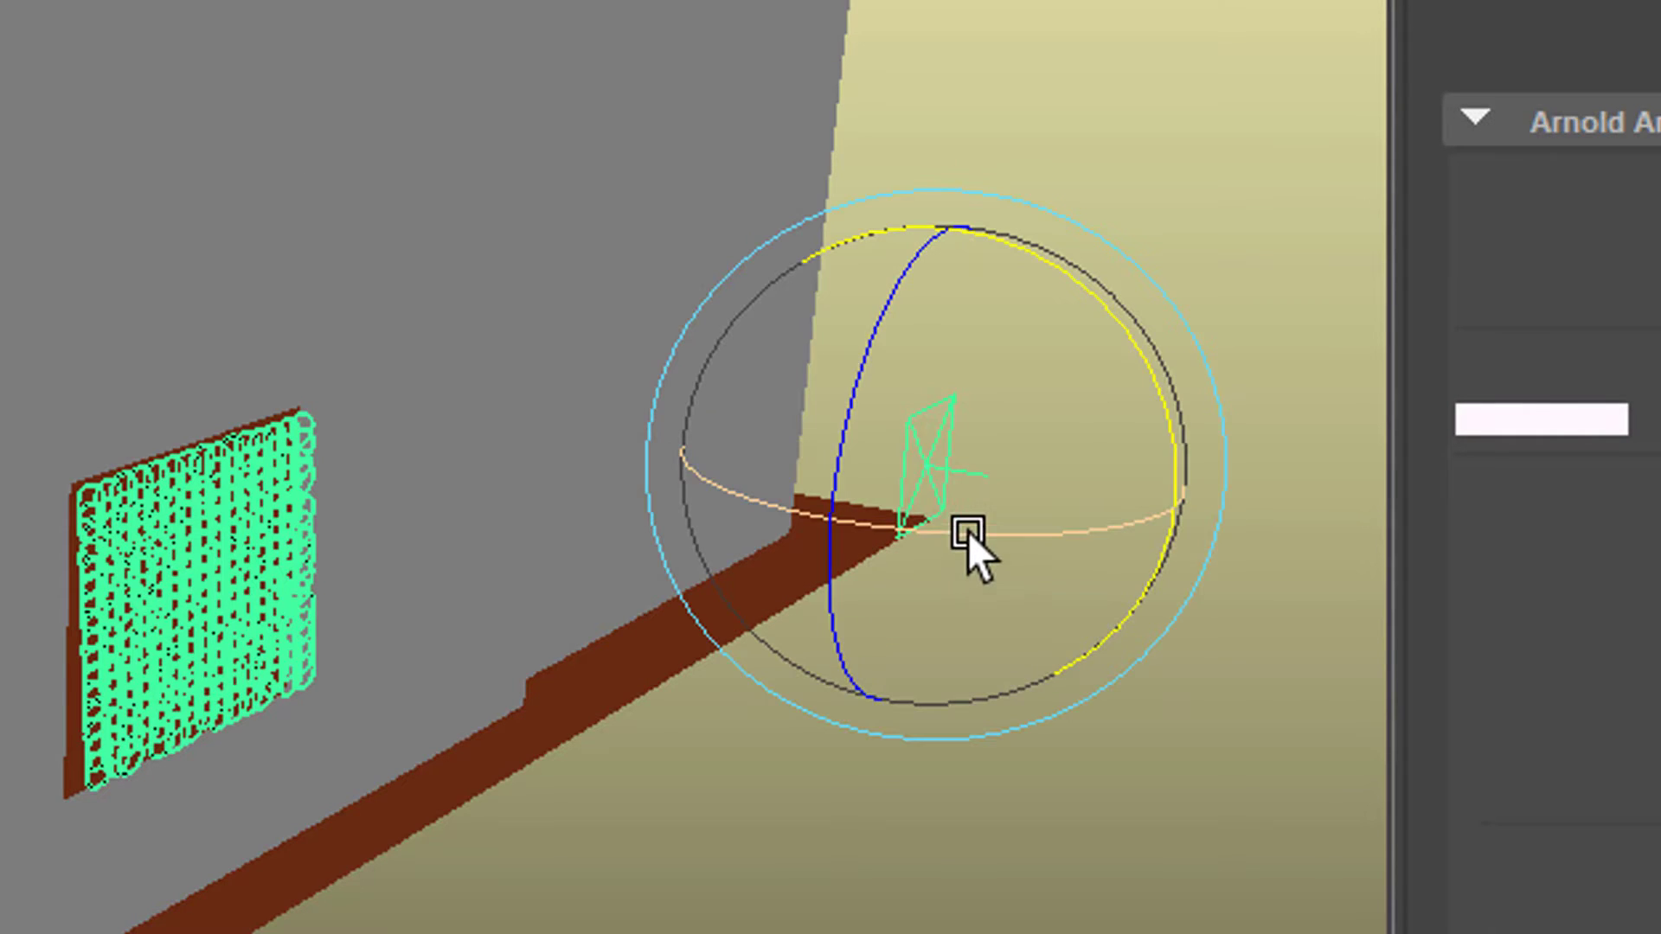
pyautogui.moveTo(971, 556); pyautogui.dragTo(666, 553)
pyautogui.moveTo(1172, 511); pyautogui.dragTo(1064, 523)
# Look through the area light, aim it down through the ring grid from above, and return to the persp view
pyautogui.keyDown('alt'); pyautogui.moveTo(1064, 929); pyautogui.dragTo(793, 801); pyautogui.keyUp('alt')
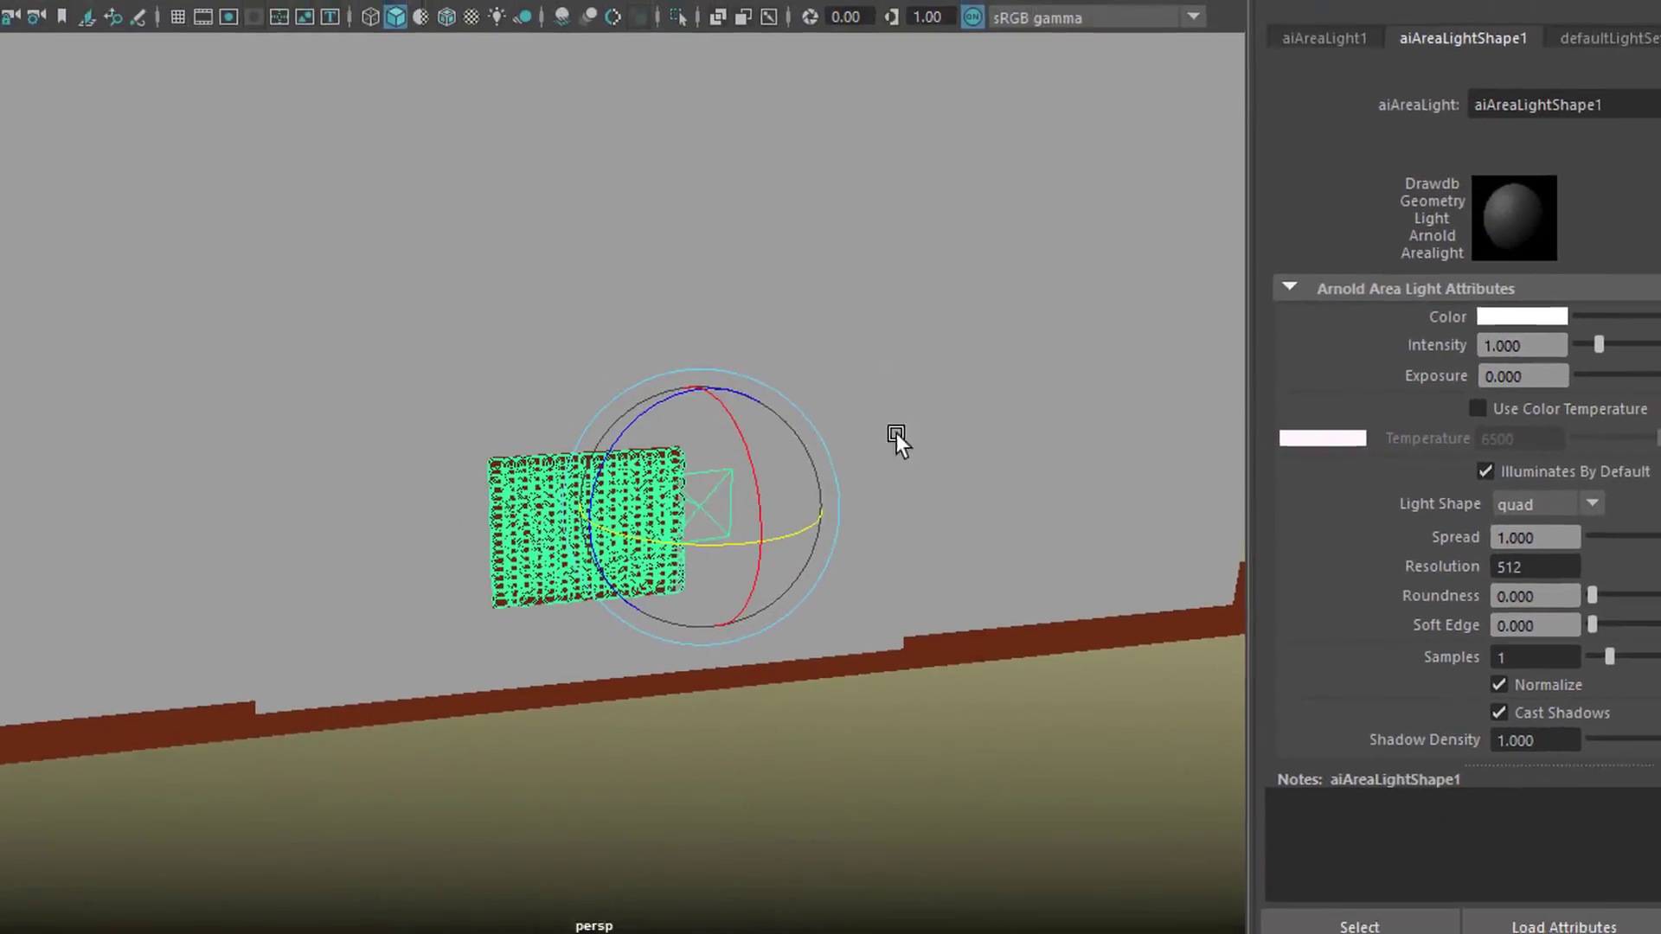
pyautogui.press('space')
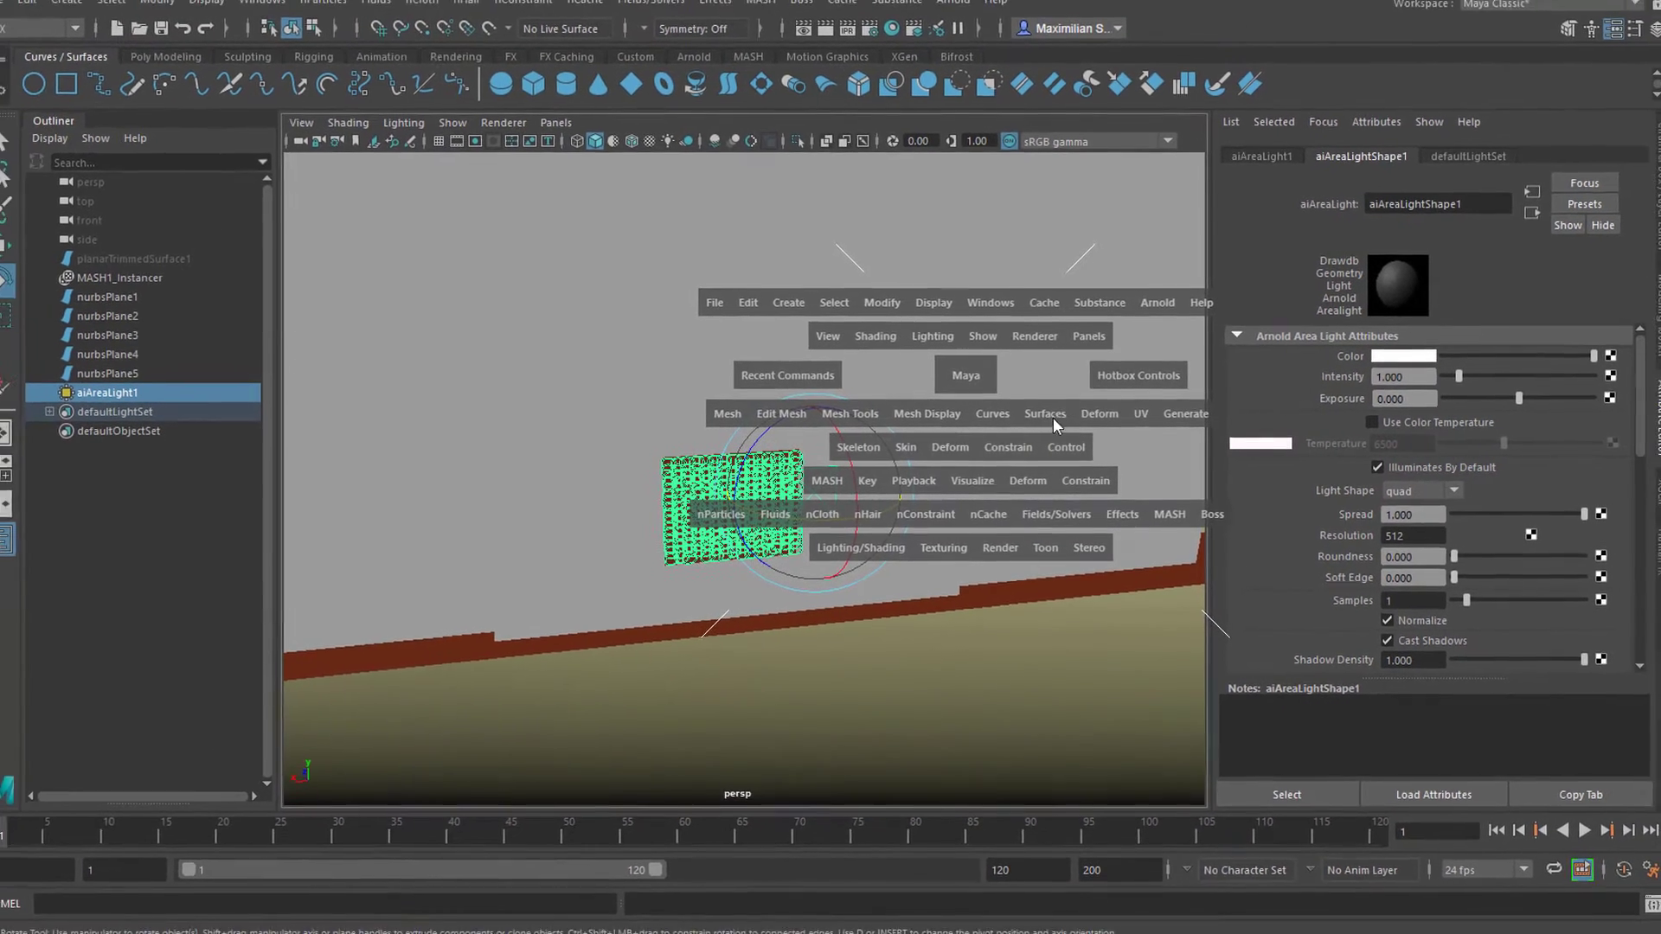
pyautogui.click(1089, 341)
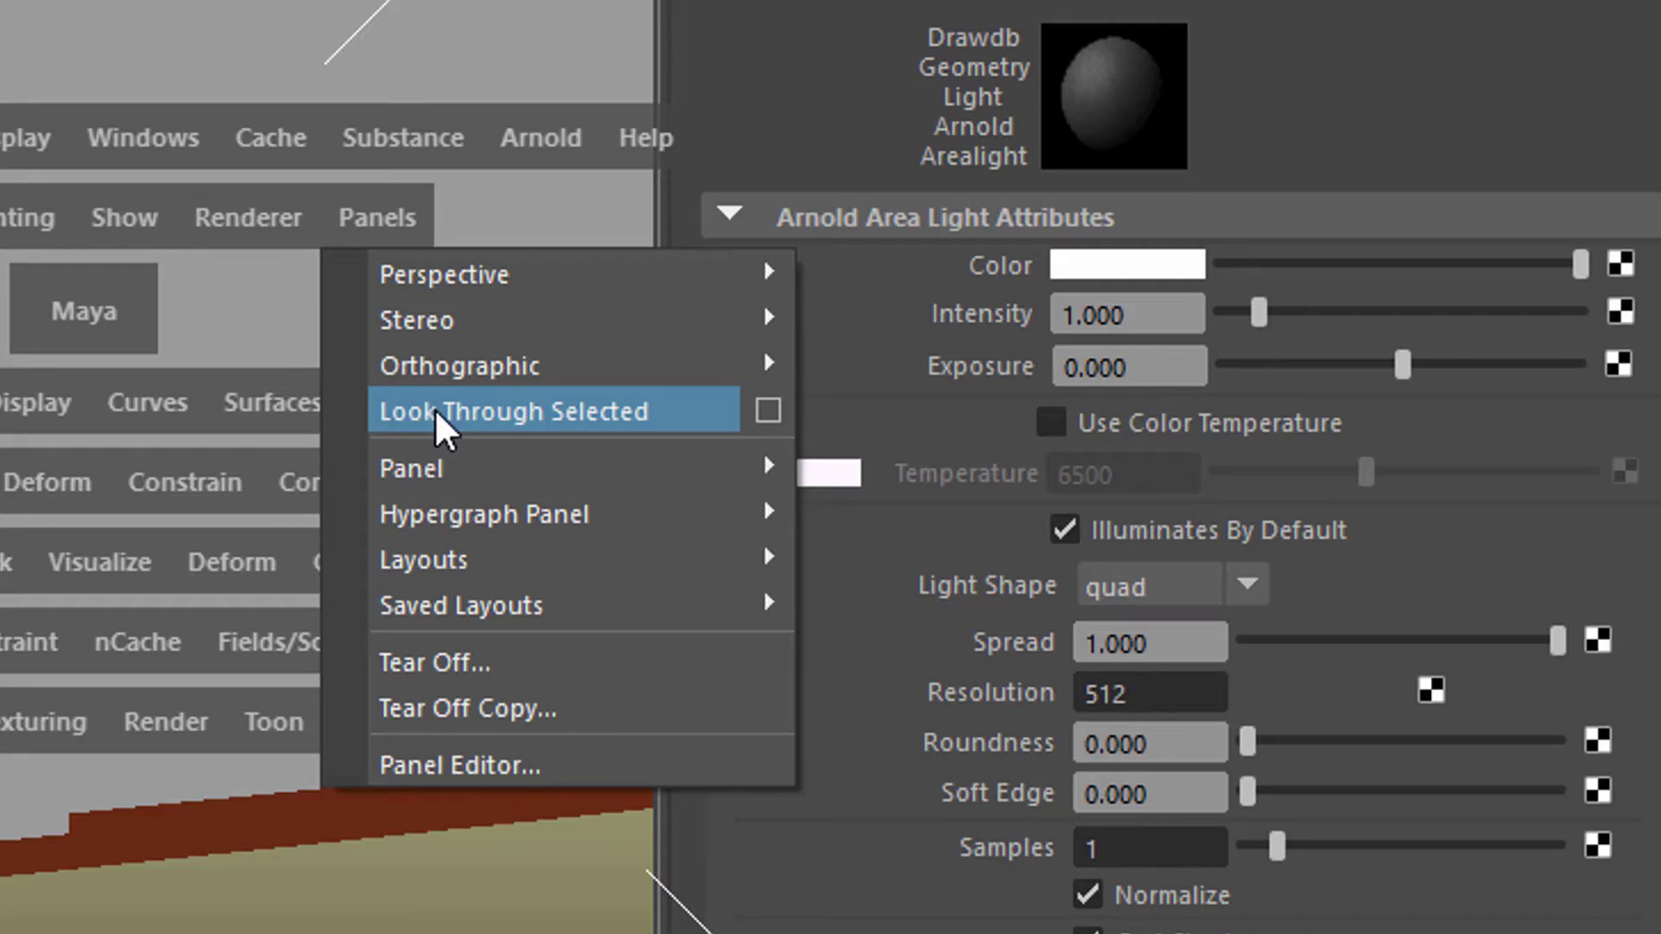
pyautogui.click(437, 414)
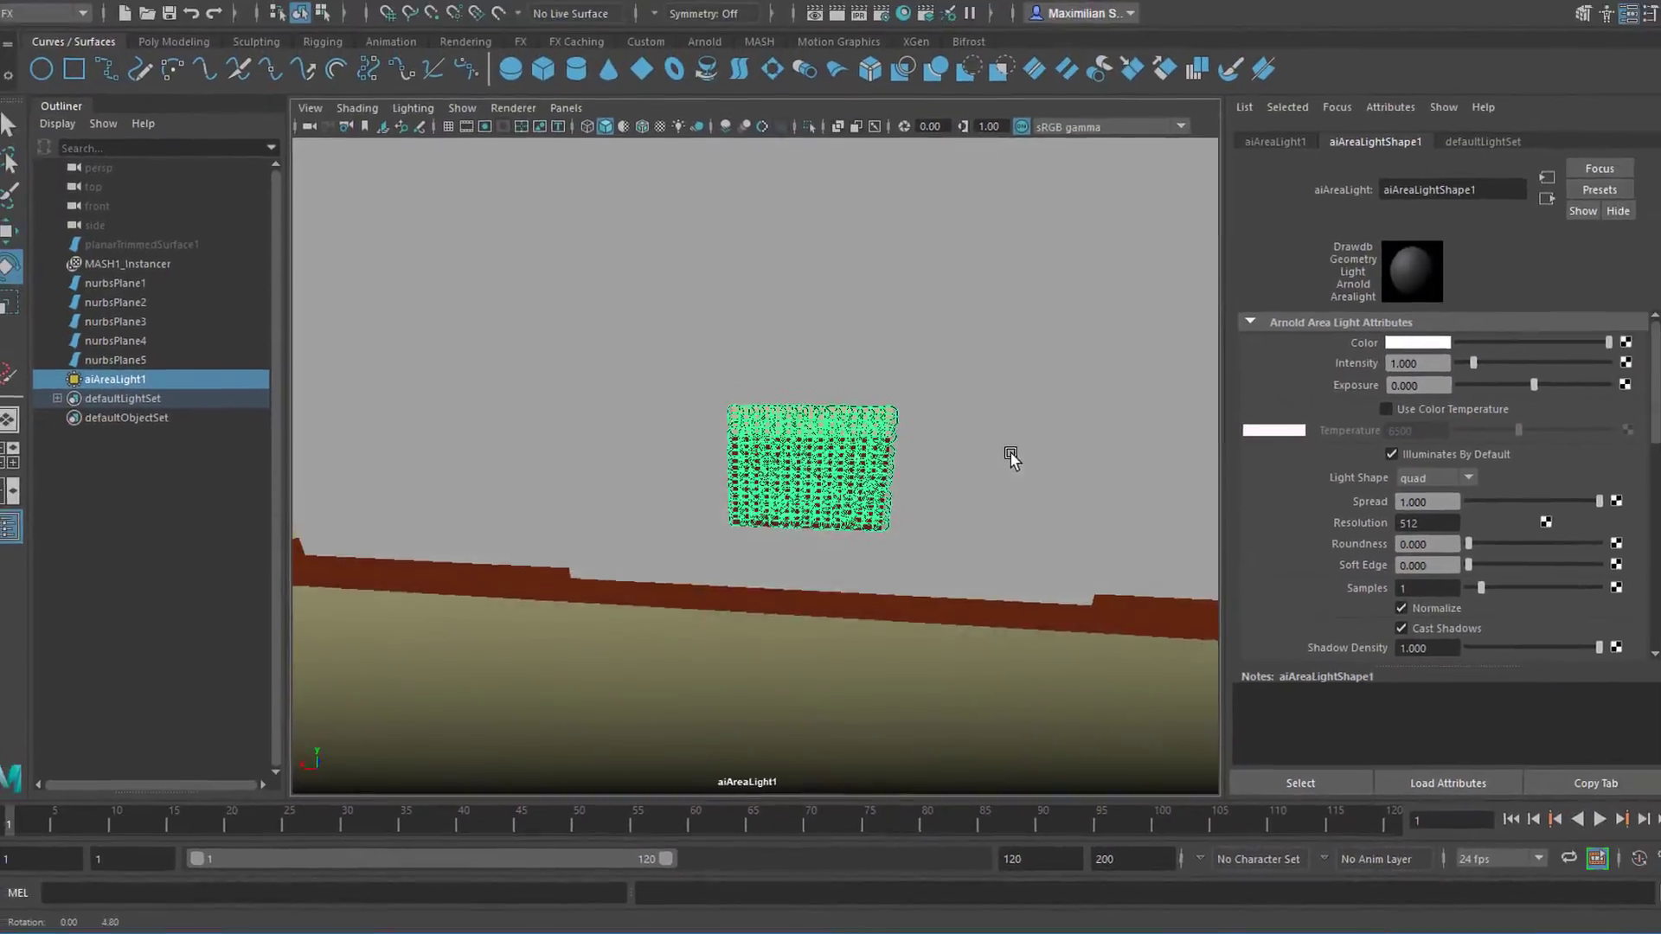
pyautogui.keyDown('alt'); pyautogui.moveTo(1010, 453); pyautogui.dragTo(1007, 471); pyautogui.keyUp('alt')
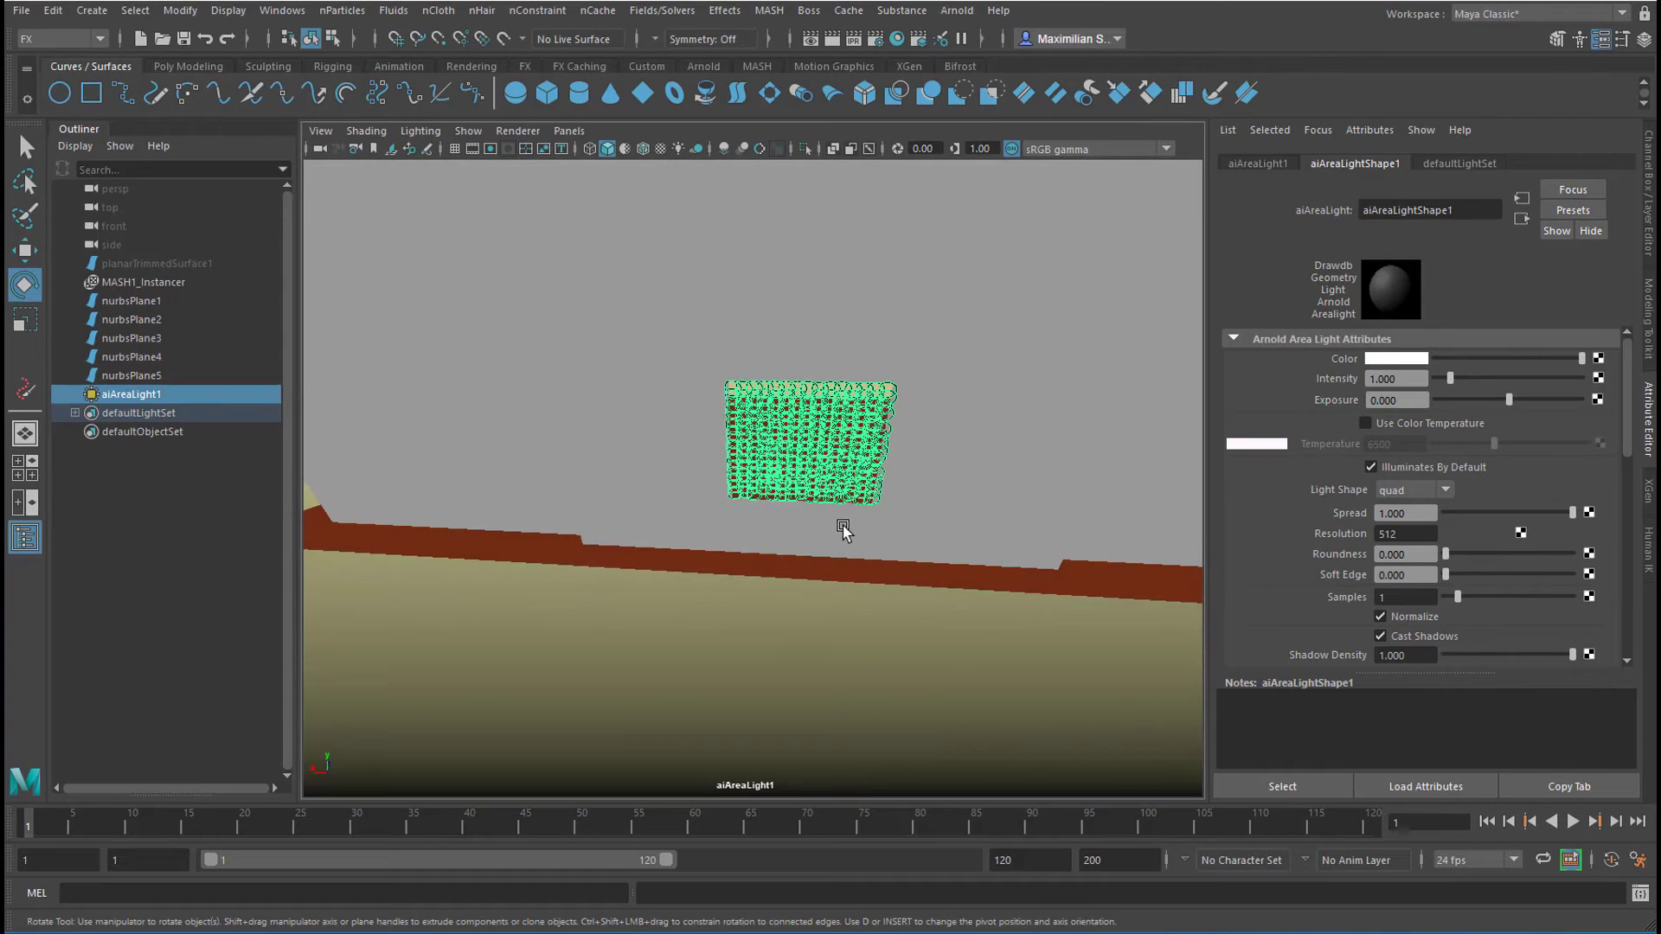
pyautogui.keyDown('alt'); pyautogui.moveTo(848, 512); pyautogui.dragTo(864, 460); pyautogui.keyUp('alt')
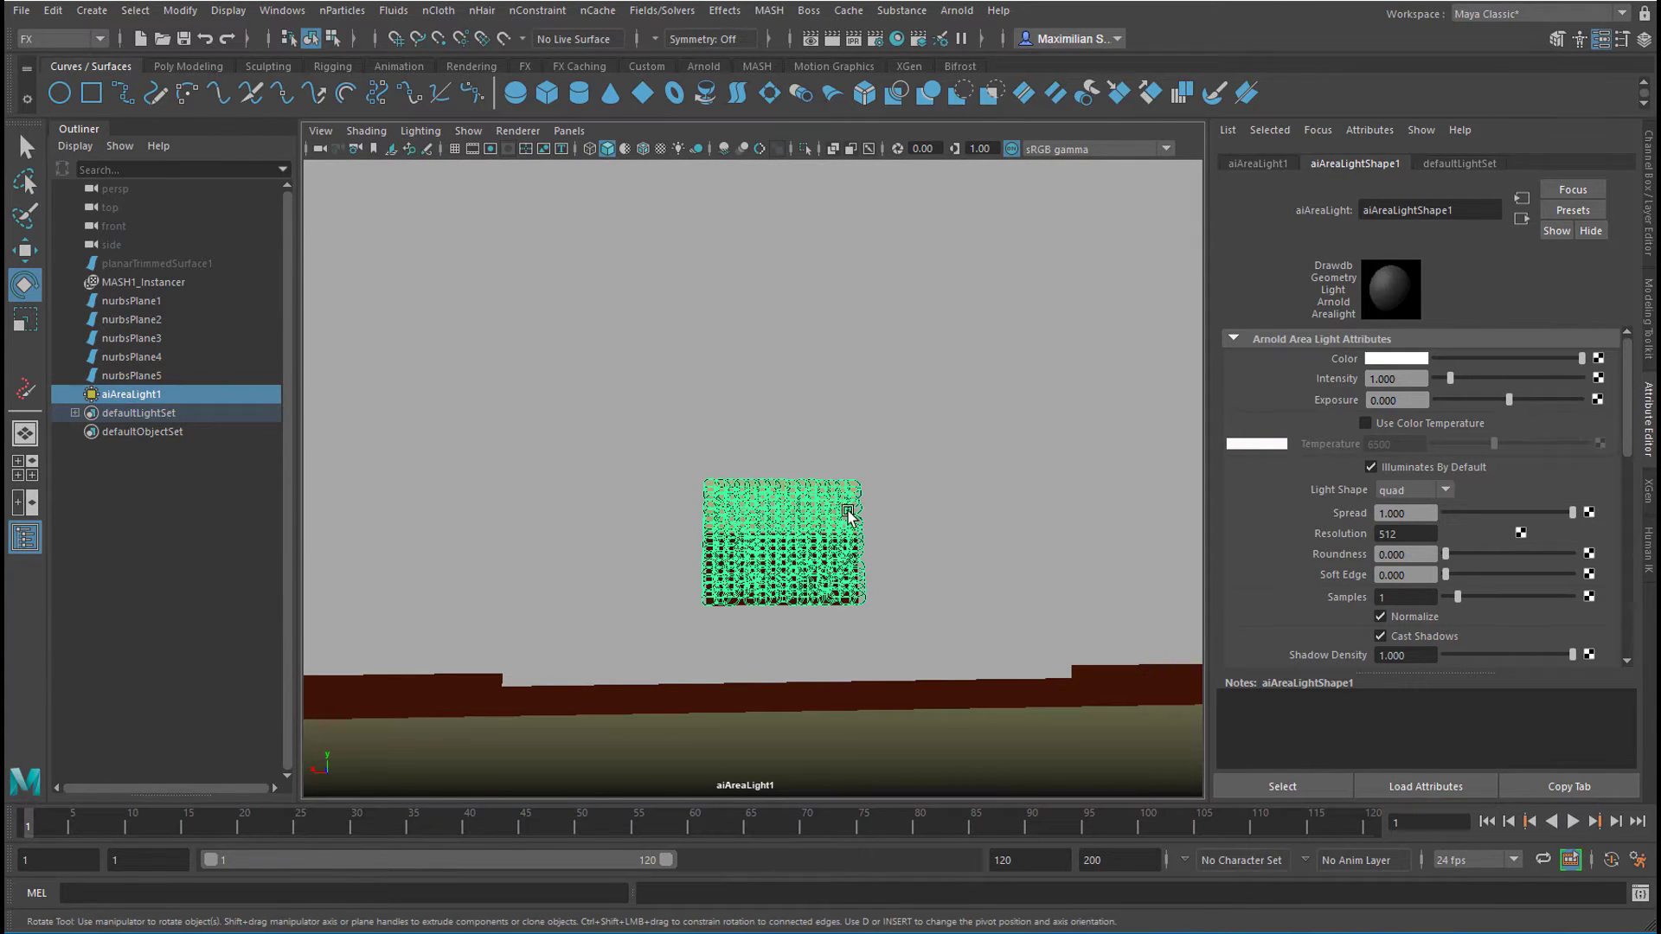
pyautogui.keyDown('alt'); pyautogui.moveTo(923, 582); pyautogui.dragTo(929, 626); pyautogui.keyUp('alt')
pyautogui.keyDown('alt'); pyautogui.moveTo(929, 626); pyautogui.dragTo(1051, 605, button='right'); pyautogui.keyUp('alt')
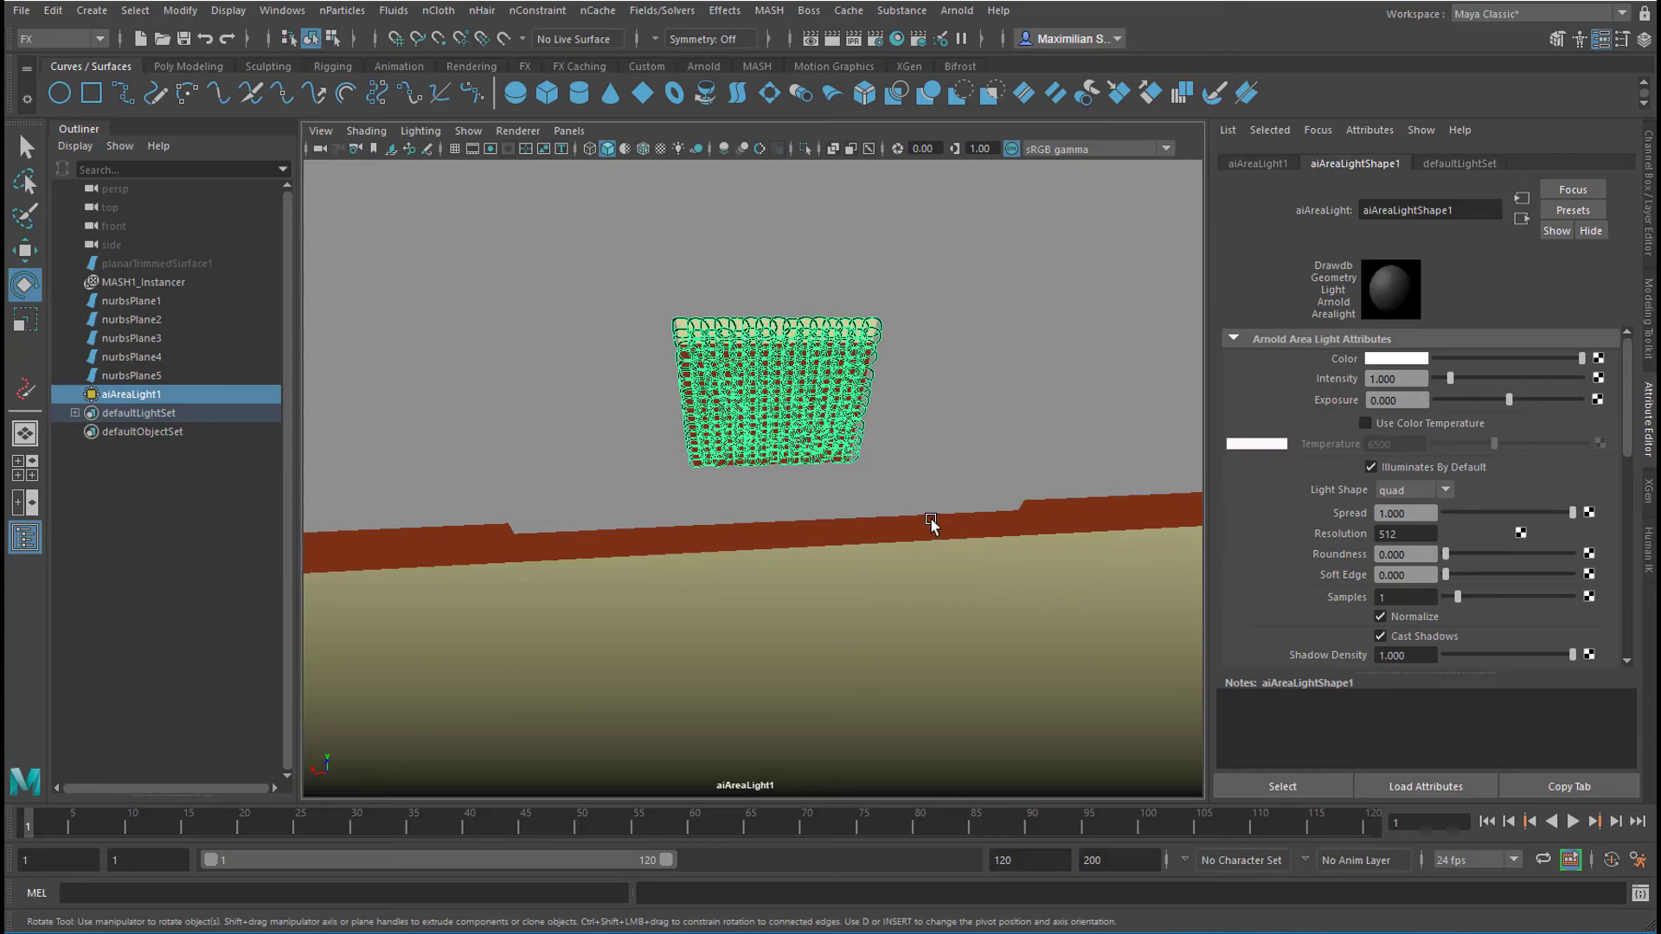
pyautogui.keyDown('alt'); pyautogui.moveTo(933, 507); pyautogui.dragTo(936, 543, button='middle'); pyautogui.keyUp('alt')
pyautogui.keyDown('alt'); pyautogui.moveTo(937, 543); pyautogui.dragTo(939, 563); pyautogui.keyUp('alt')
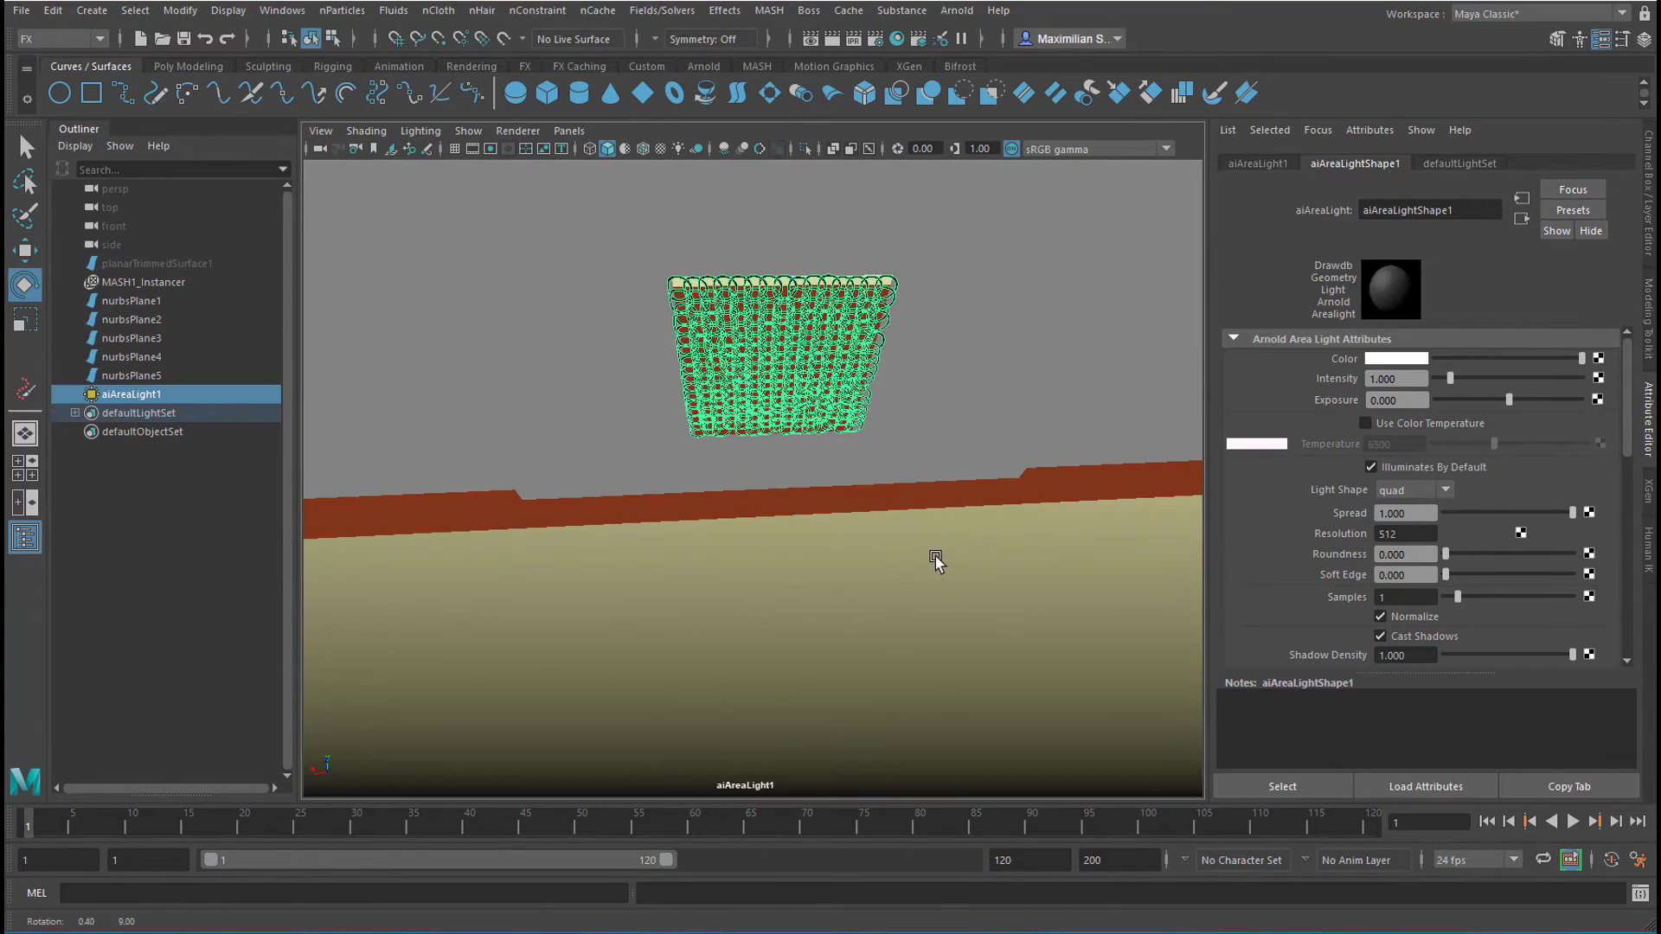
pyautogui.keyDown('alt'); pyautogui.moveTo(971, 440); pyautogui.dragTo(970, 538, button='middle'); pyautogui.keyUp('alt')
pyautogui.moveTo(970, 541)
pyautogui.keyDown('alt'); pyautogui.mouseDown()
pyautogui.moveTo(953, 568)
pyautogui.moveTo(986, 560)
pyautogui.moveTo(885, 544)
pyautogui.moveTo(968, 556)
pyautogui.mouseUp(); pyautogui.keyUp('alt')
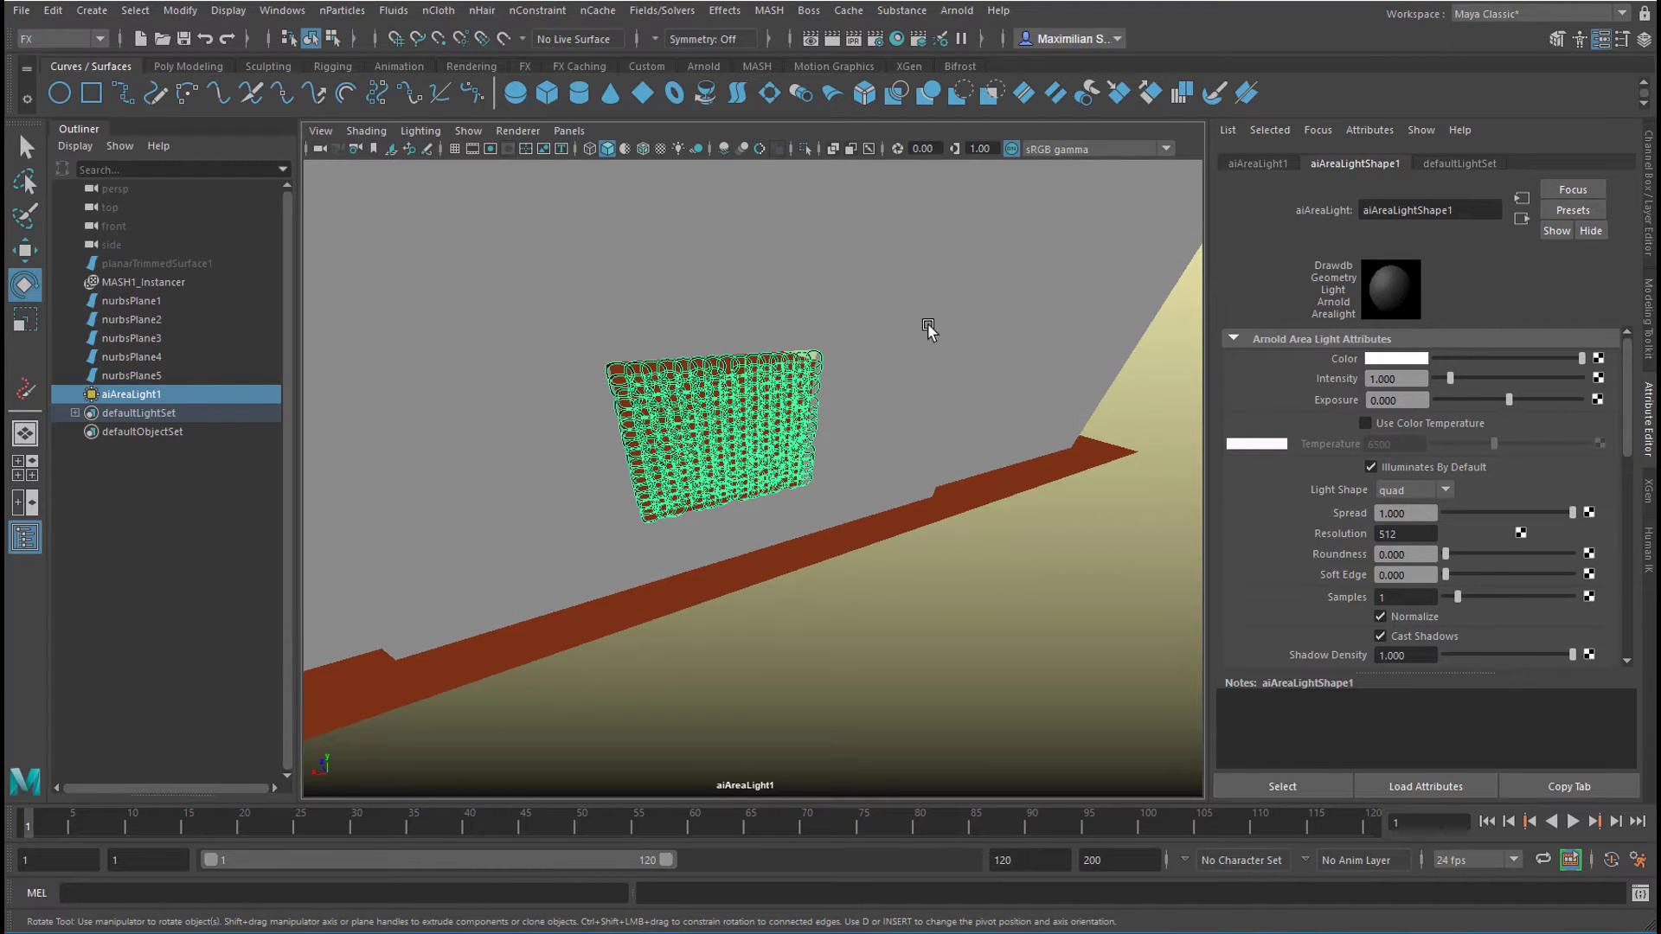
pyautogui.click(569, 131)
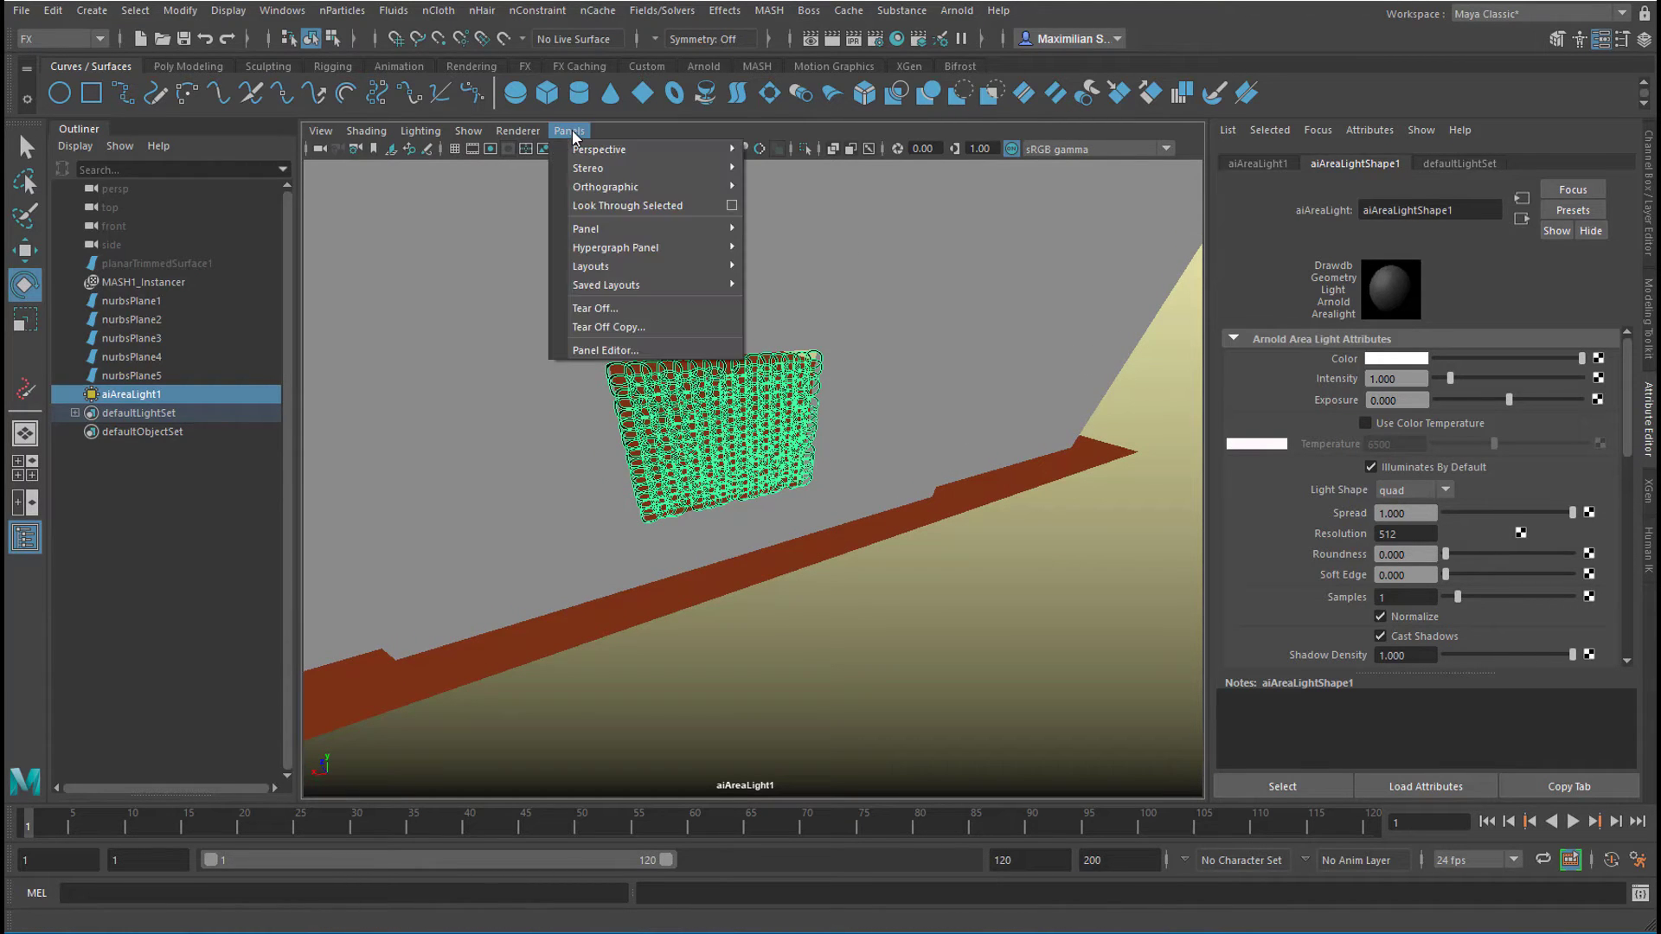
pyautogui.moveTo(593, 150)
pyautogui.click(783, 169)
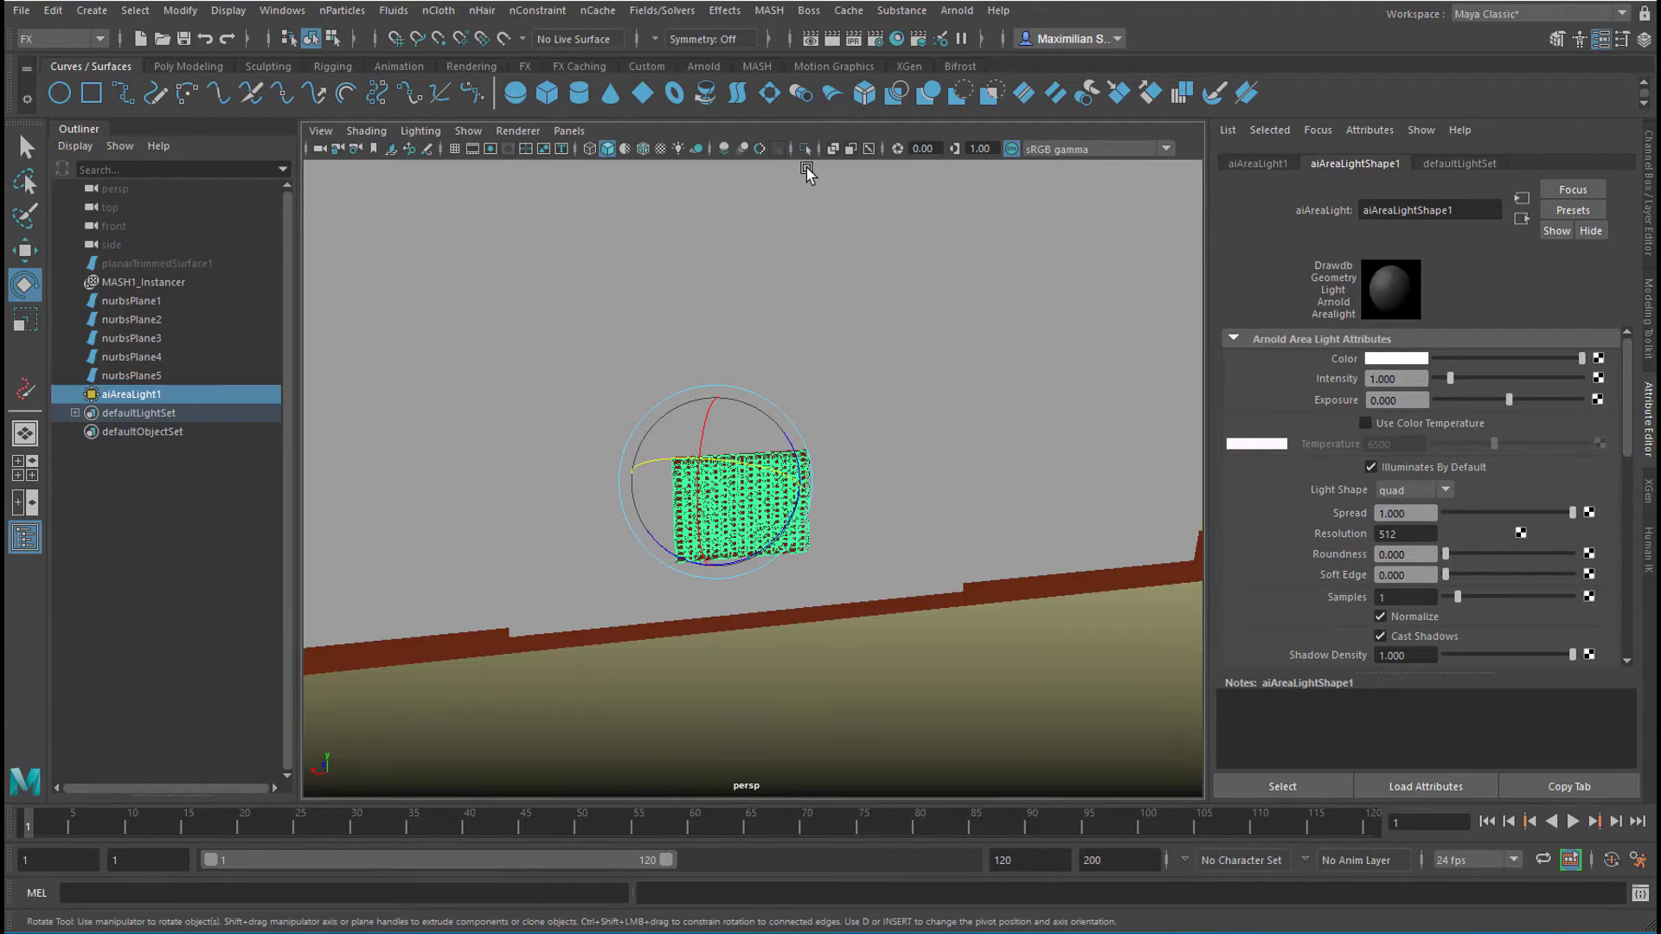
# Scale the area light uniformly to about 7.016 and disable its Normalize option
pyautogui.keyDown('alt'); pyautogui.moveTo(924, 545); pyautogui.dragTo(868, 545); pyautogui.keyUp('alt')
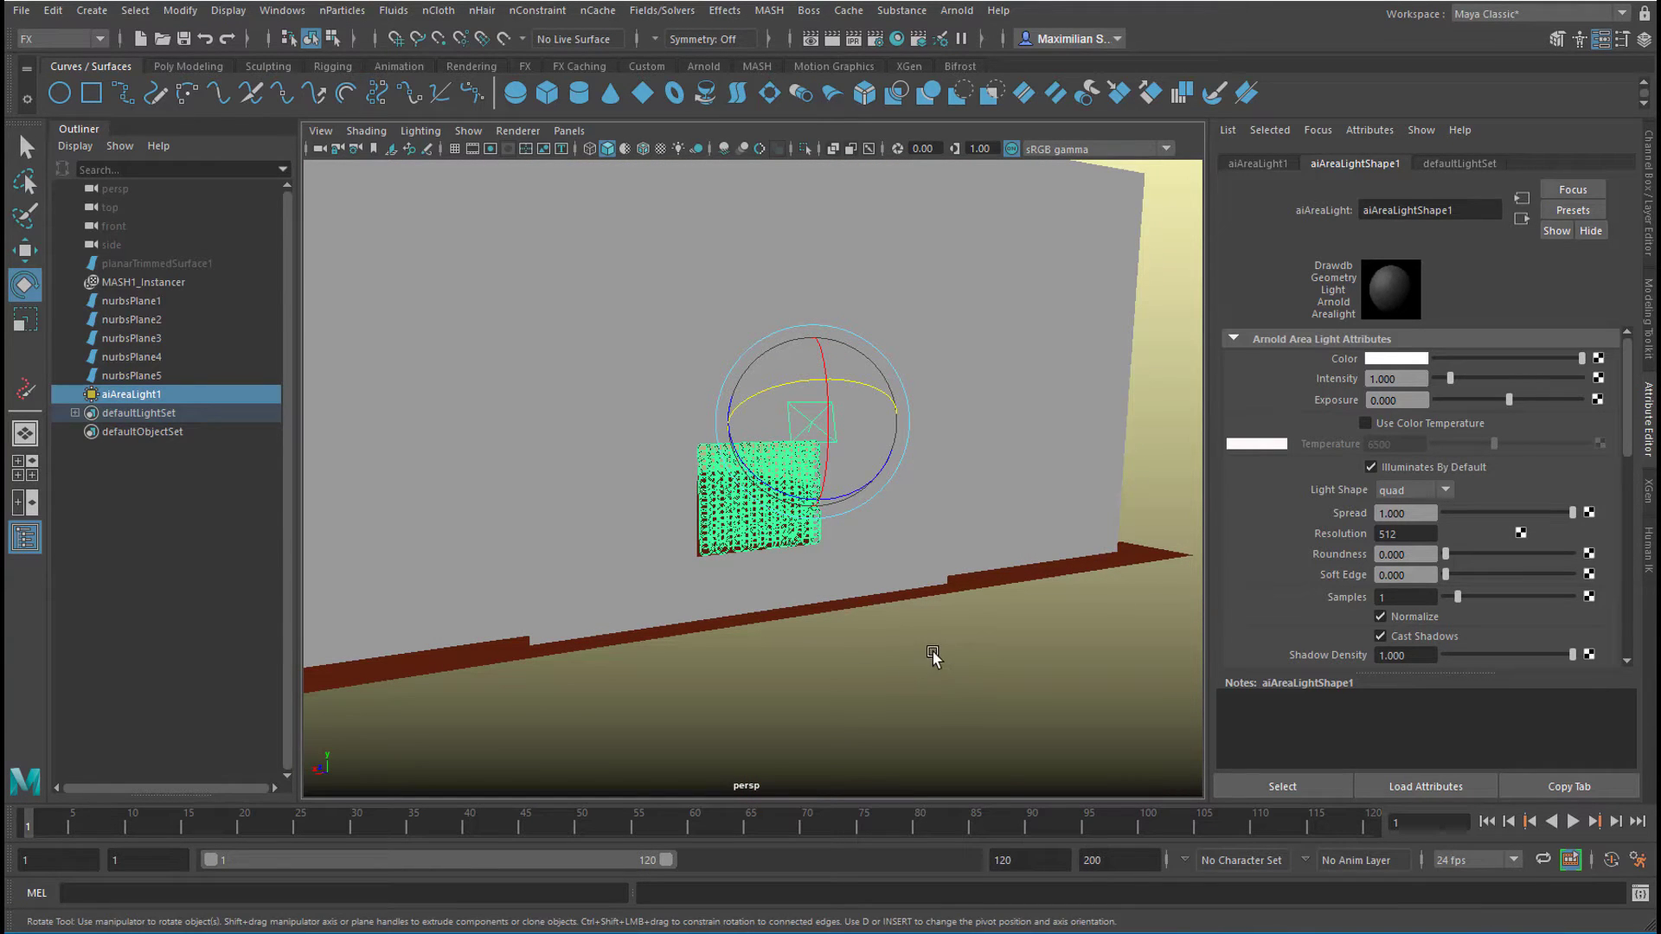
pyautogui.press('r')
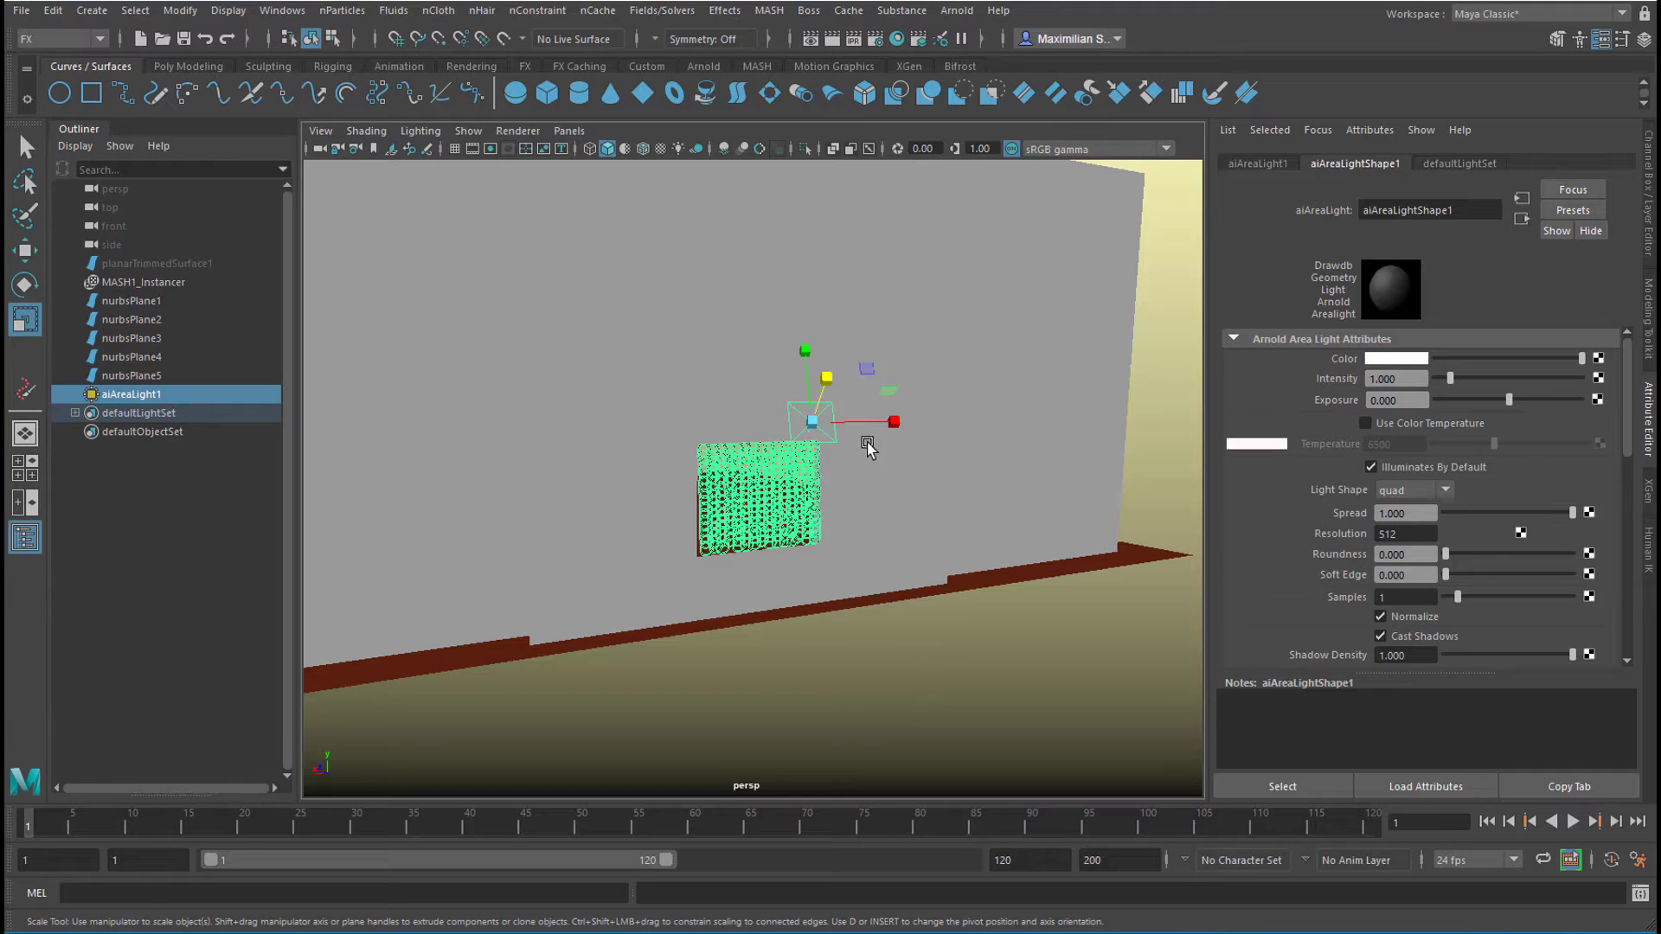
pyautogui.moveTo(810, 424); pyautogui.dragTo(1023, 470)
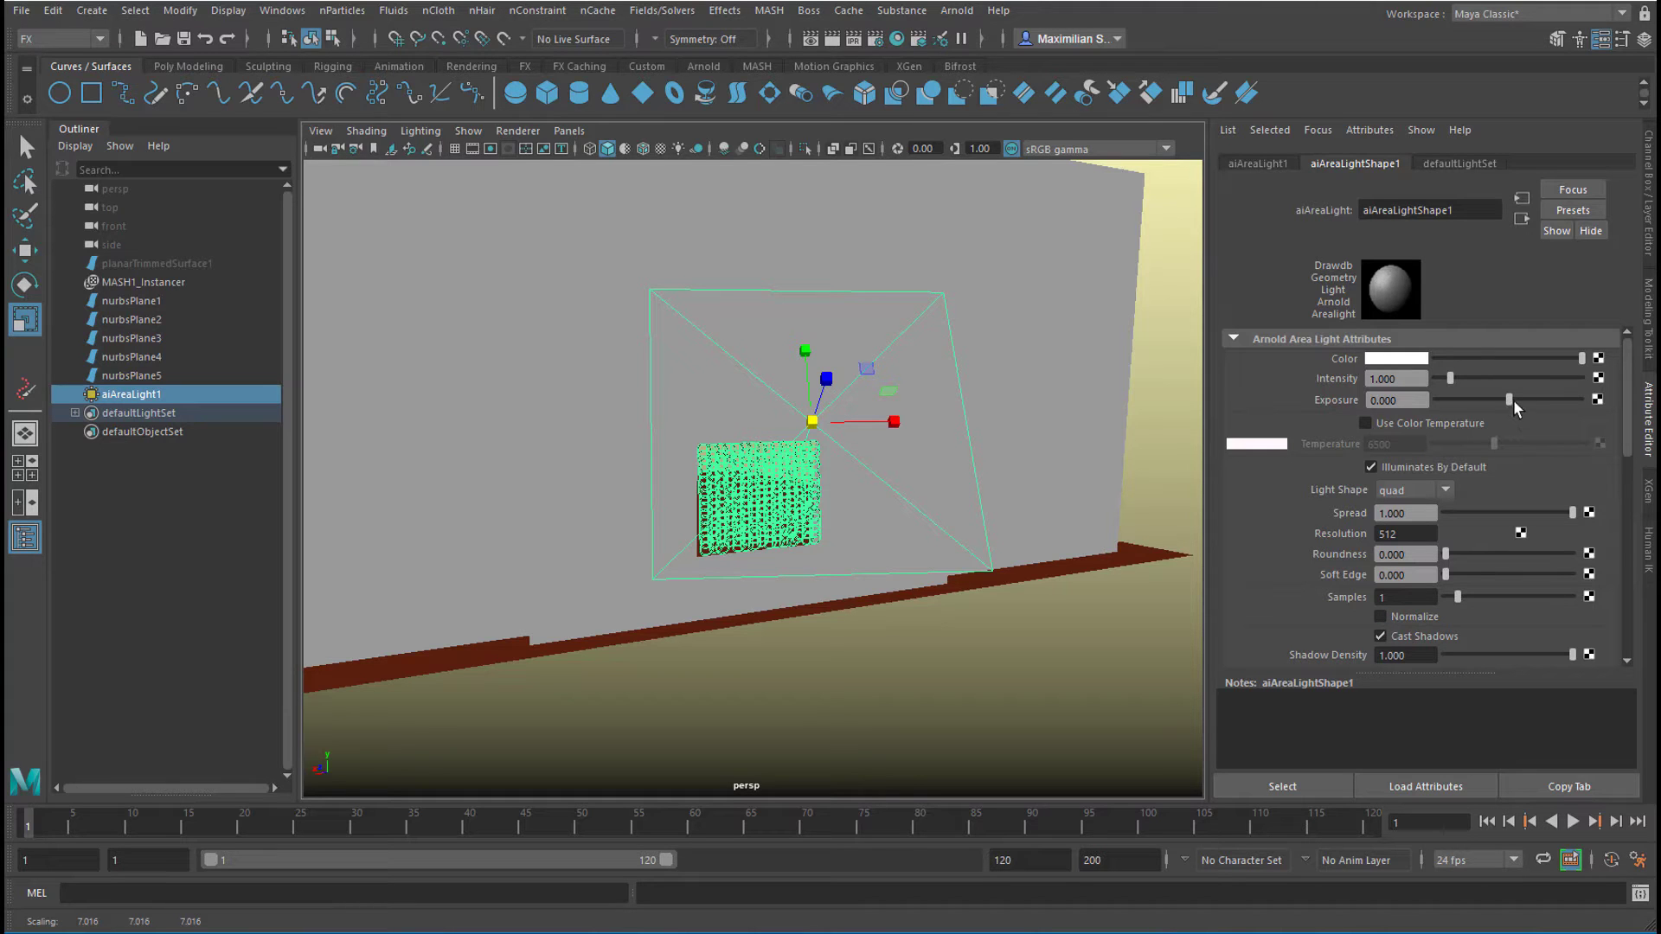
# Switch the viewport renderer to Arnold and start rendering the room from inside, facing the ring opening
pyautogui.keyDown('alt'); pyautogui.moveTo(778, 692); pyautogui.dragTo(794, 633); pyautogui.keyUp('alt')
pyautogui.keyDown('alt'); pyautogui.moveTo(828, 595); pyautogui.dragTo(985, 282, button='right'); pyautogui.keyUp('alt')
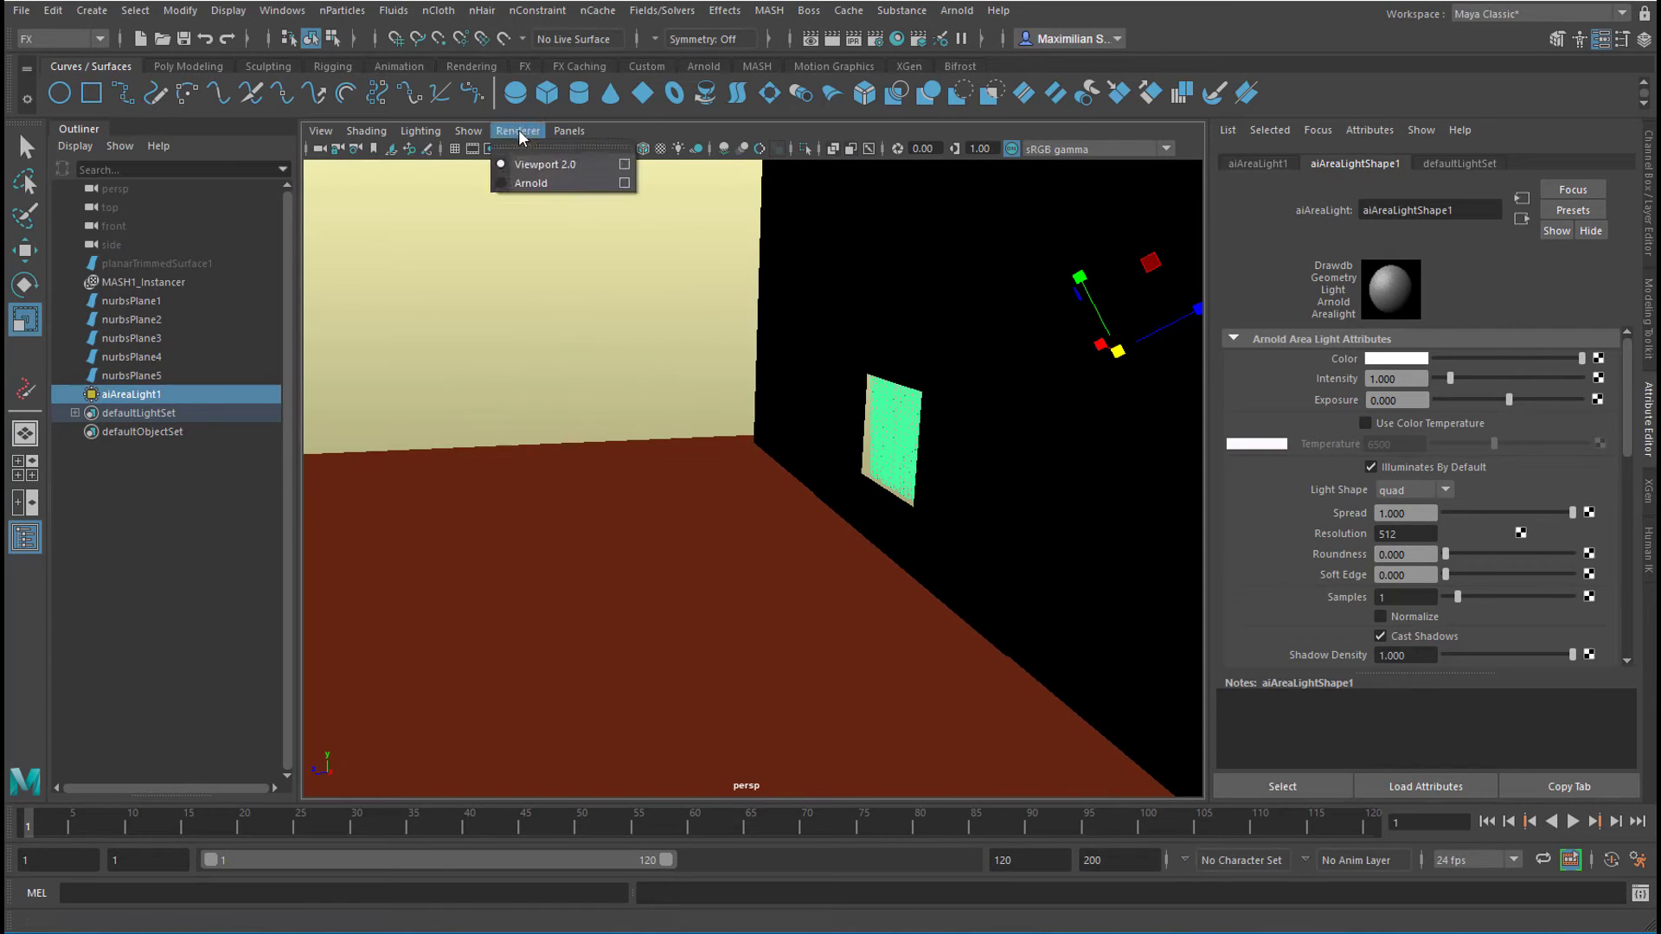
pyautogui.click(531, 183)
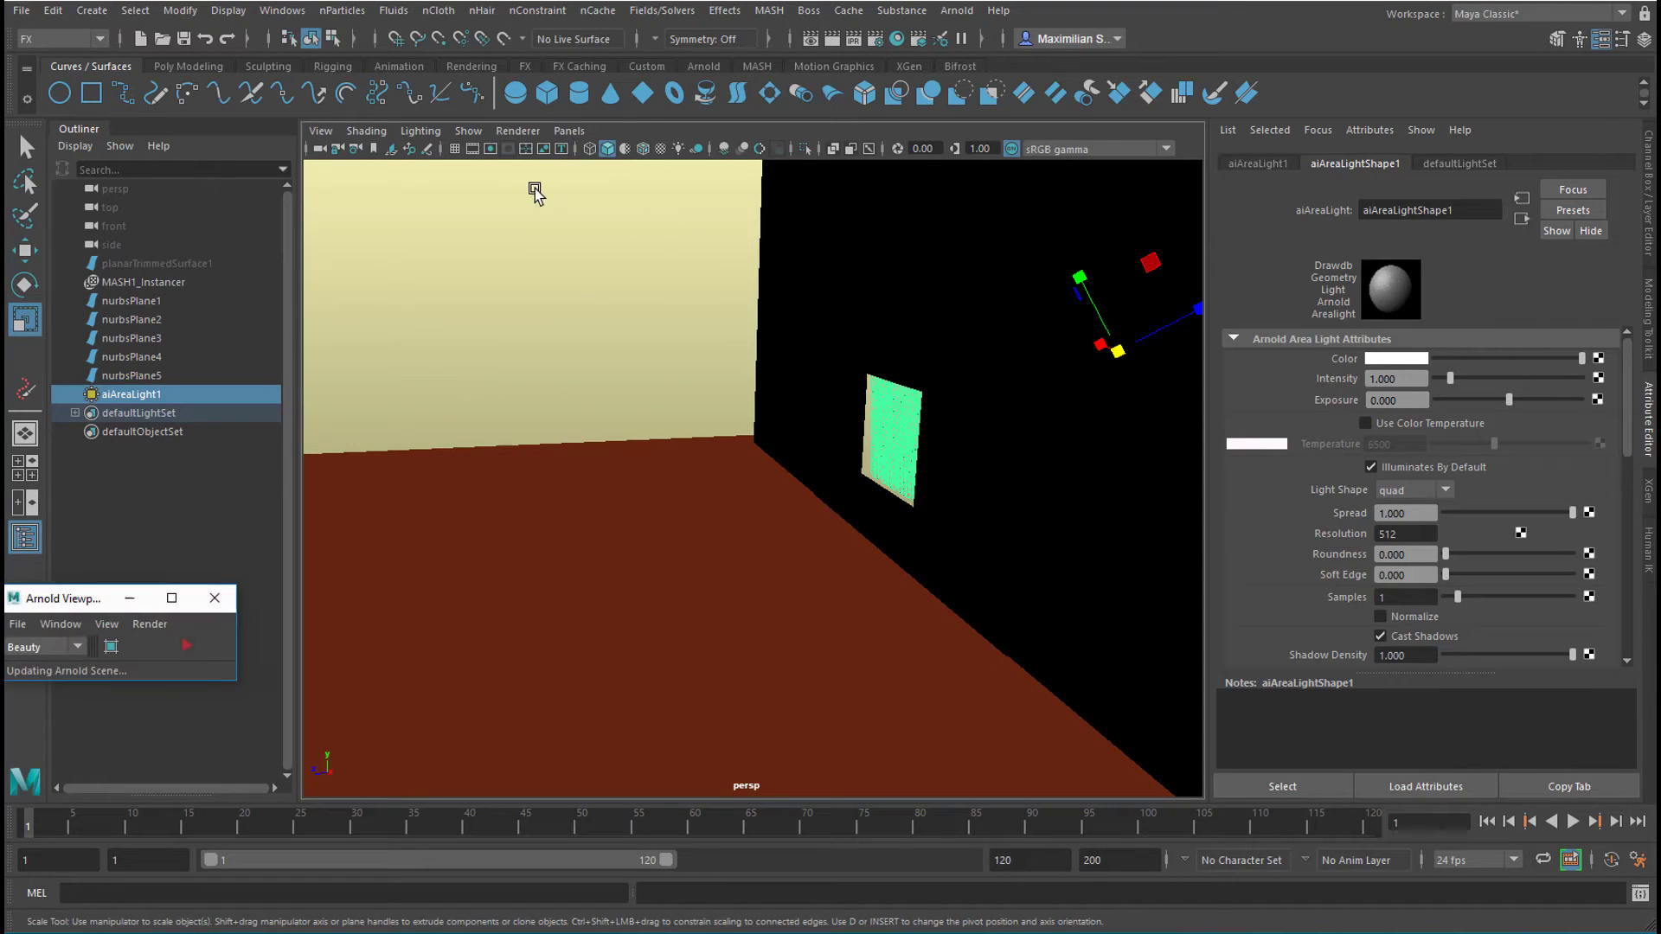
pyautogui.click(185, 647)
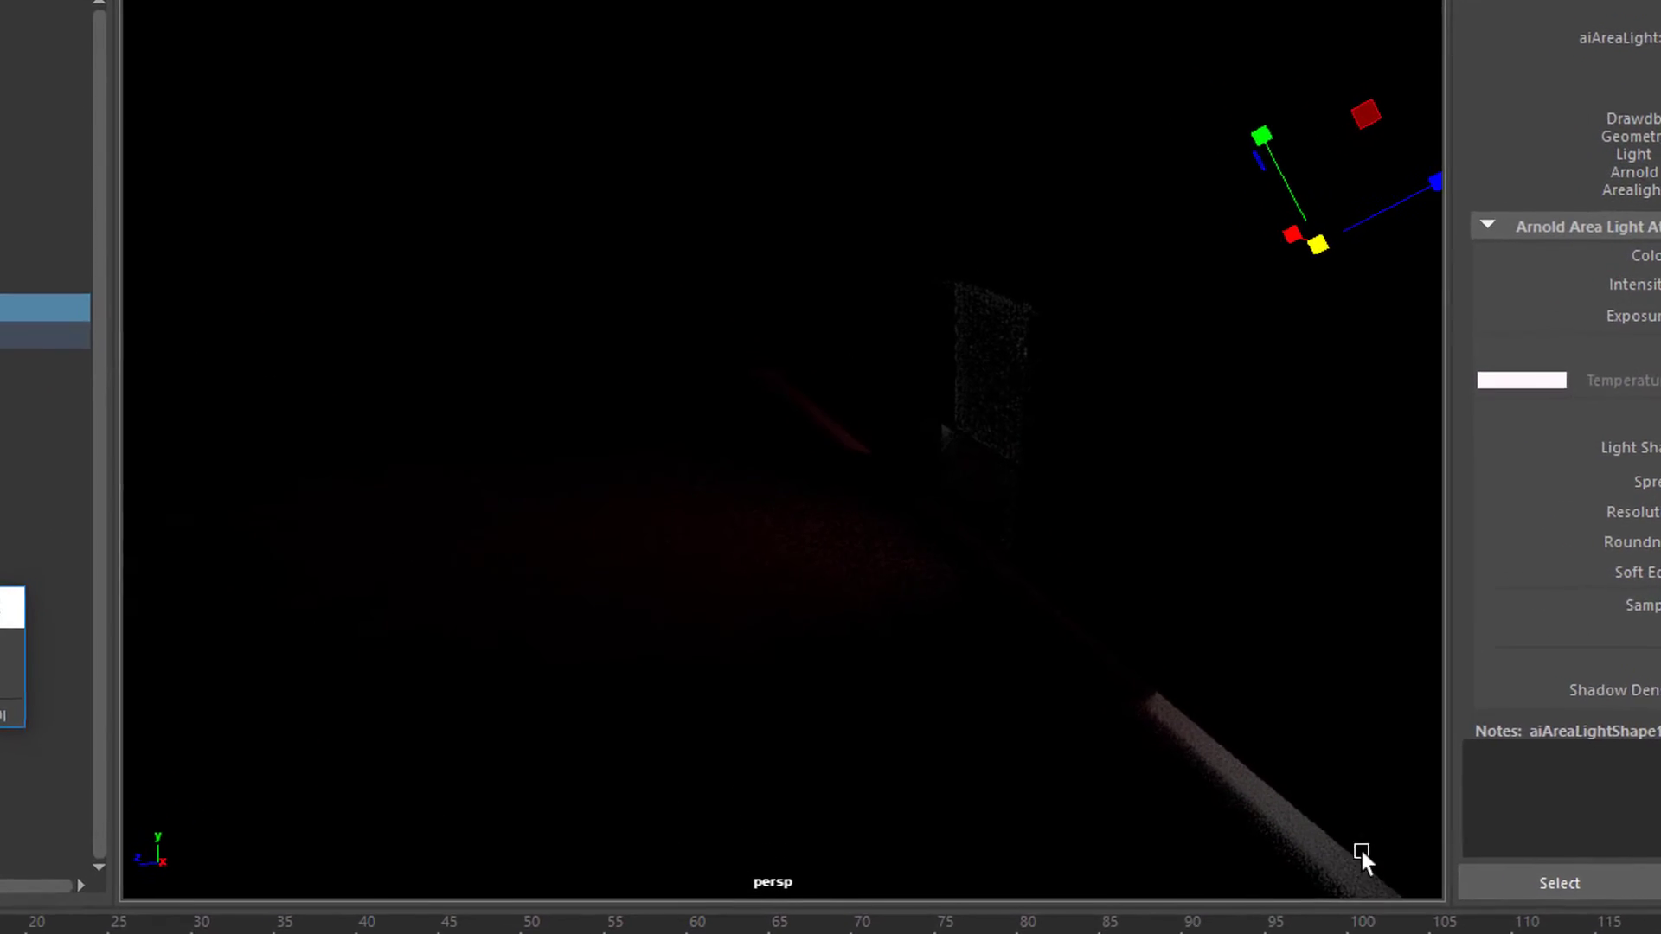
# Raise the area light's Exposure to 4.013
pyautogui.scroll(3, 923, 637)
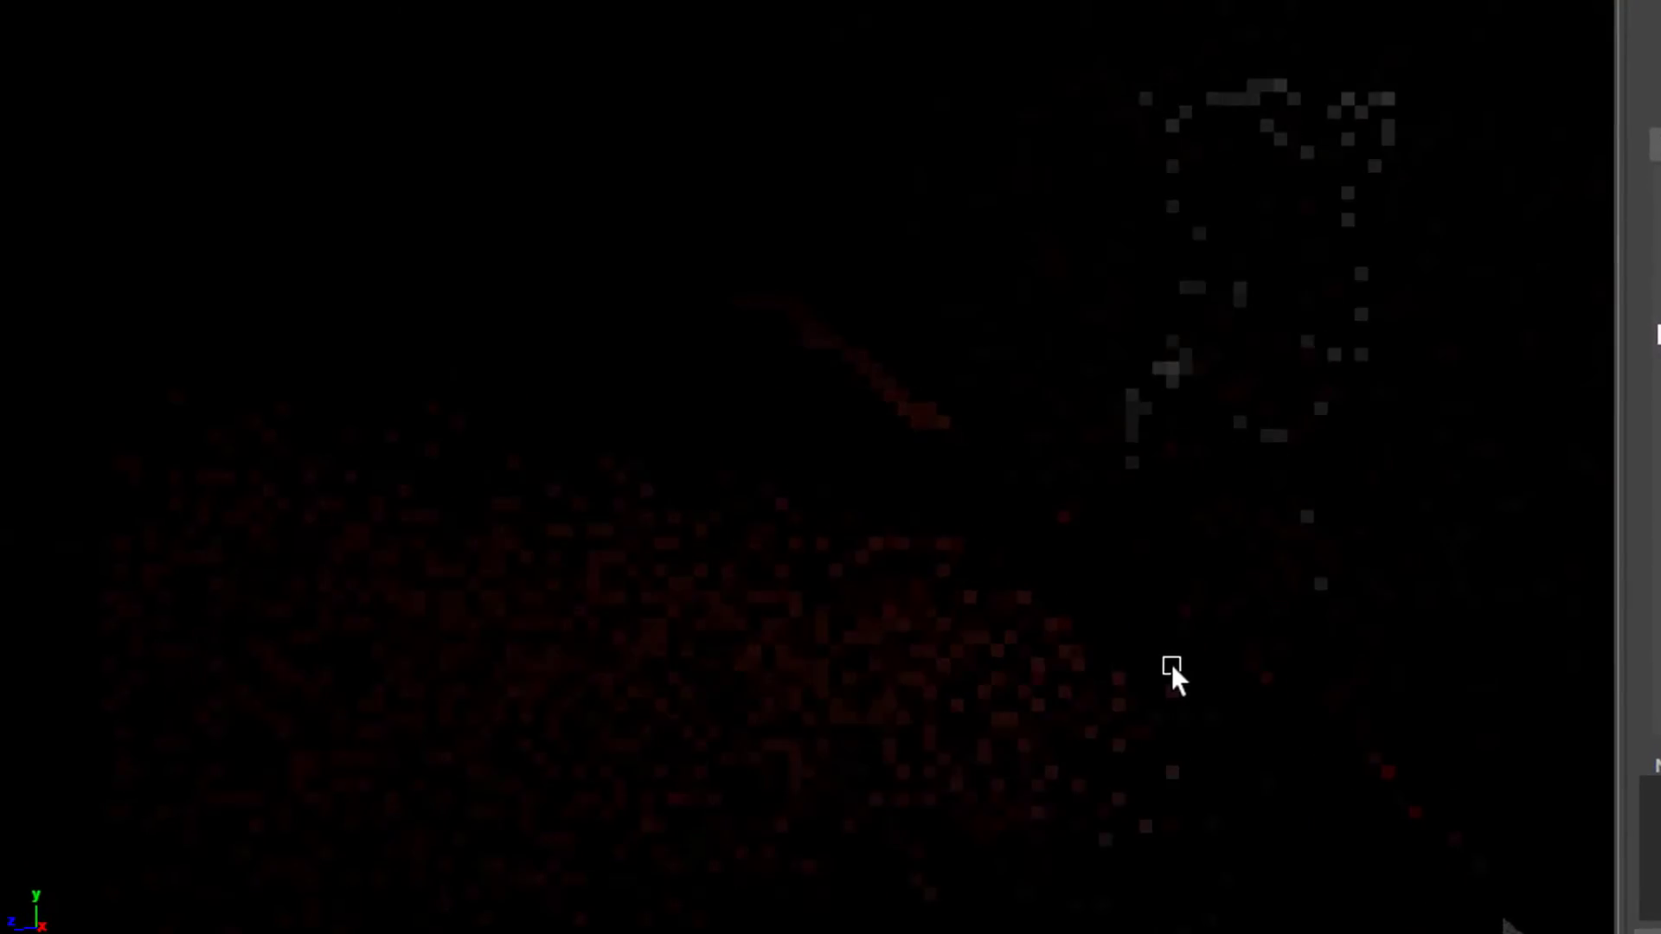
pyautogui.scroll(2, 1349, 497)
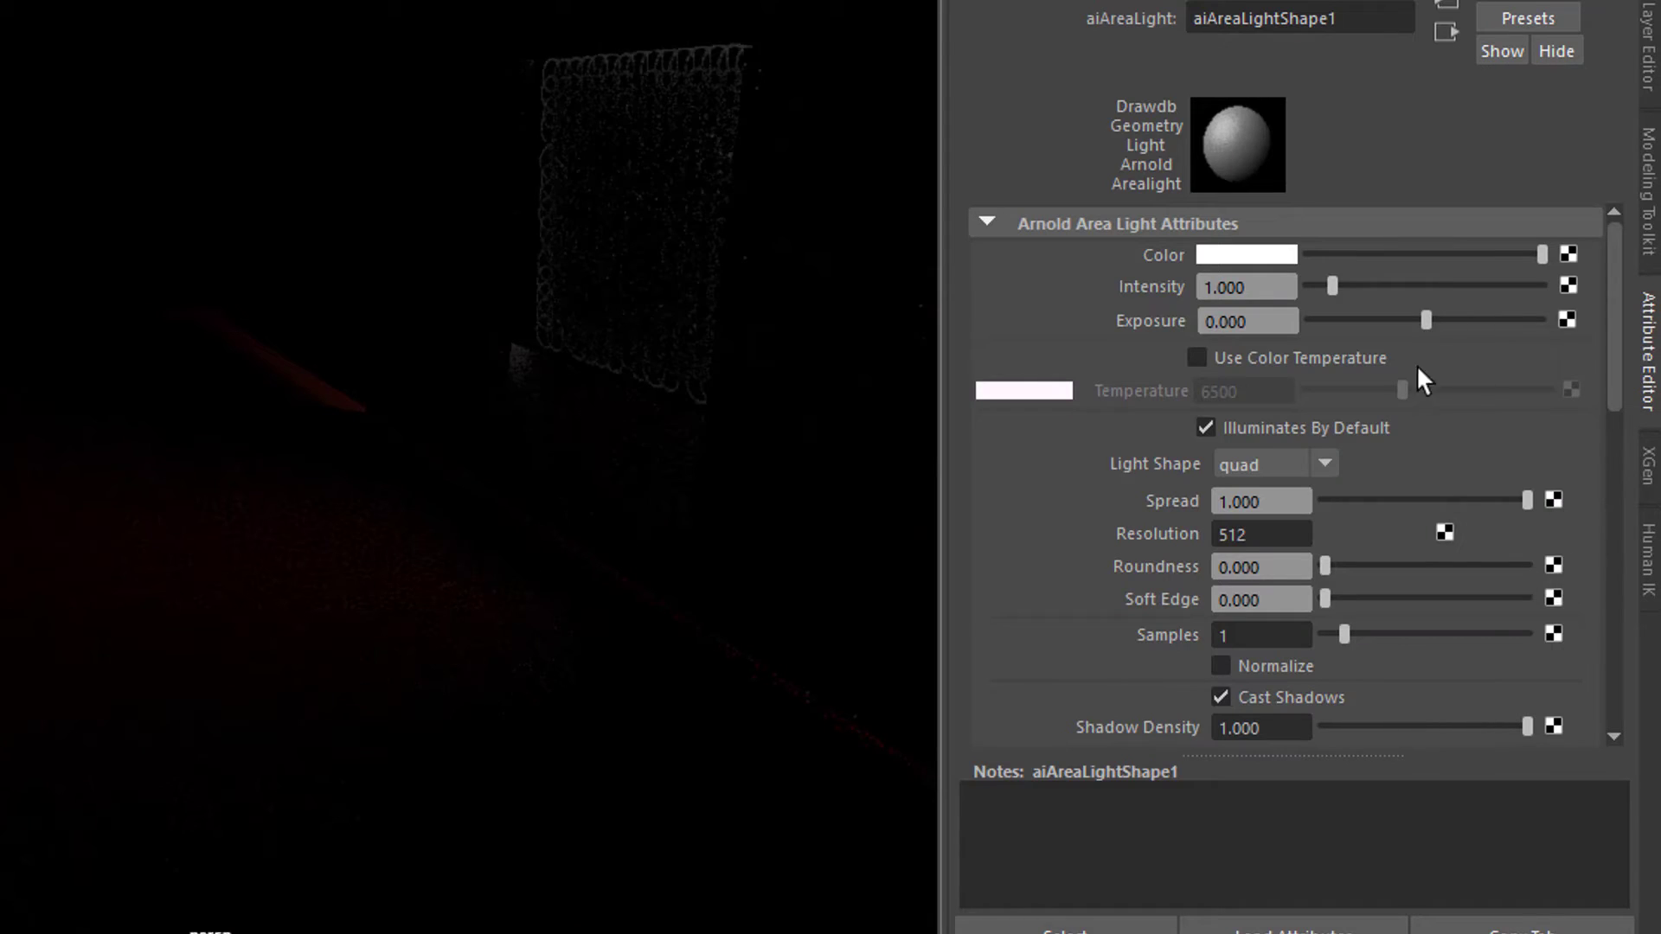
pyautogui.moveTo(1434, 321); pyautogui.dragTo(1517, 335)
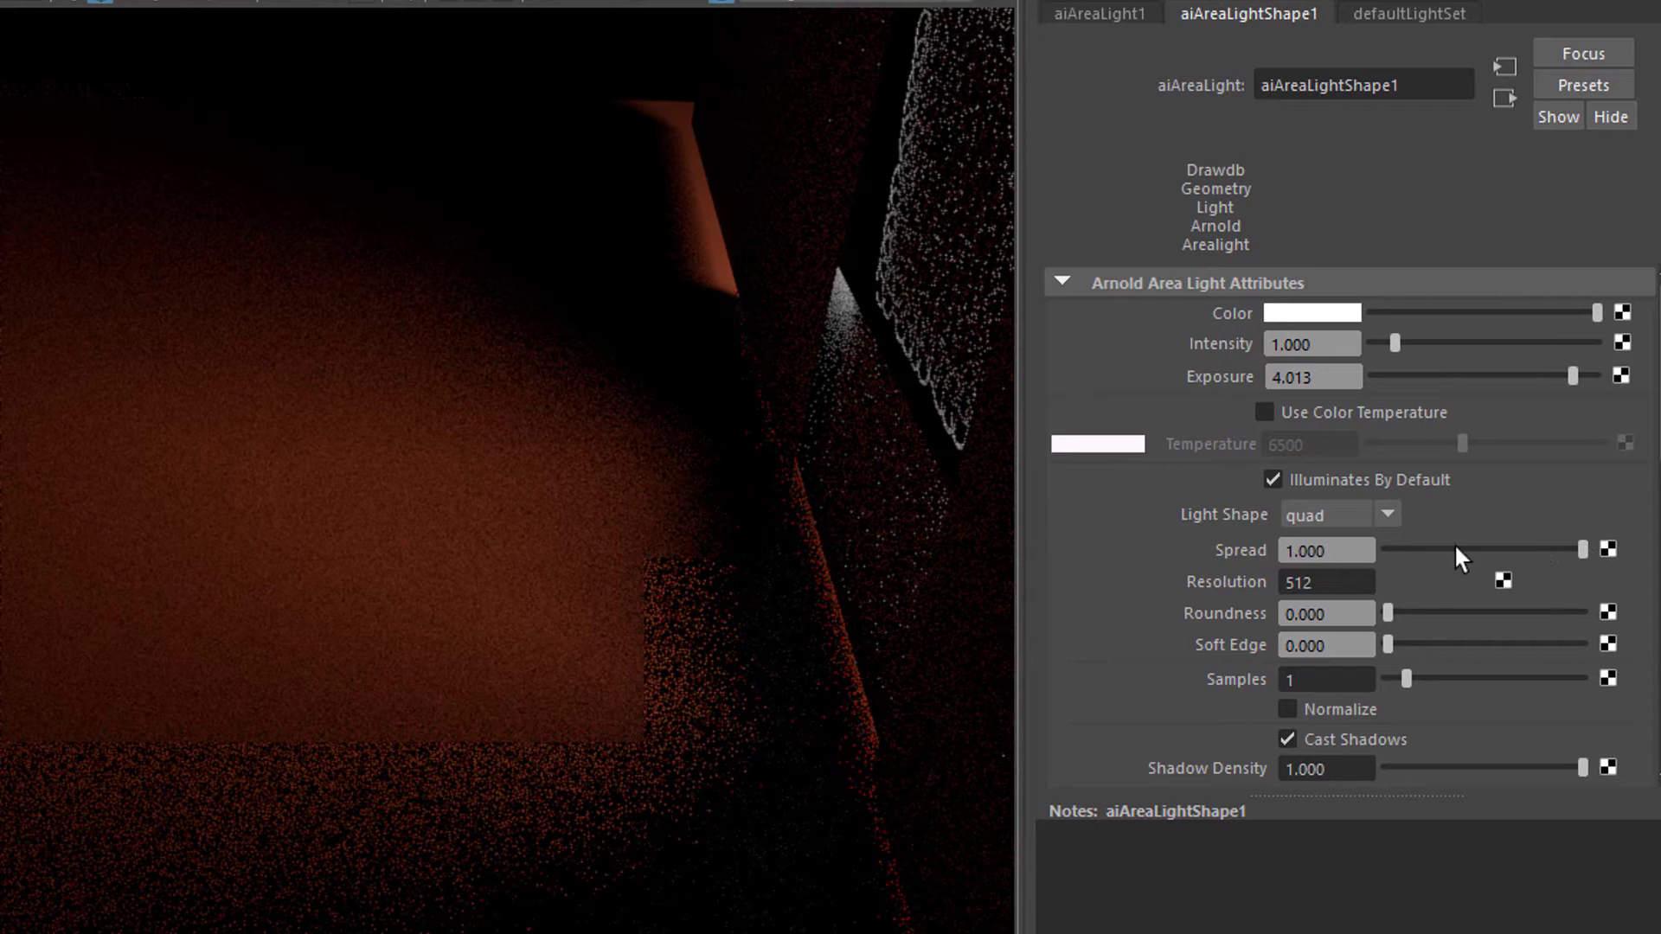
# Reduce the area light's Spread to 0.010 to sharpen the ring shadows cast on the floor
pyautogui.moveTo(1583, 550); pyautogui.dragTo(1342, 571)
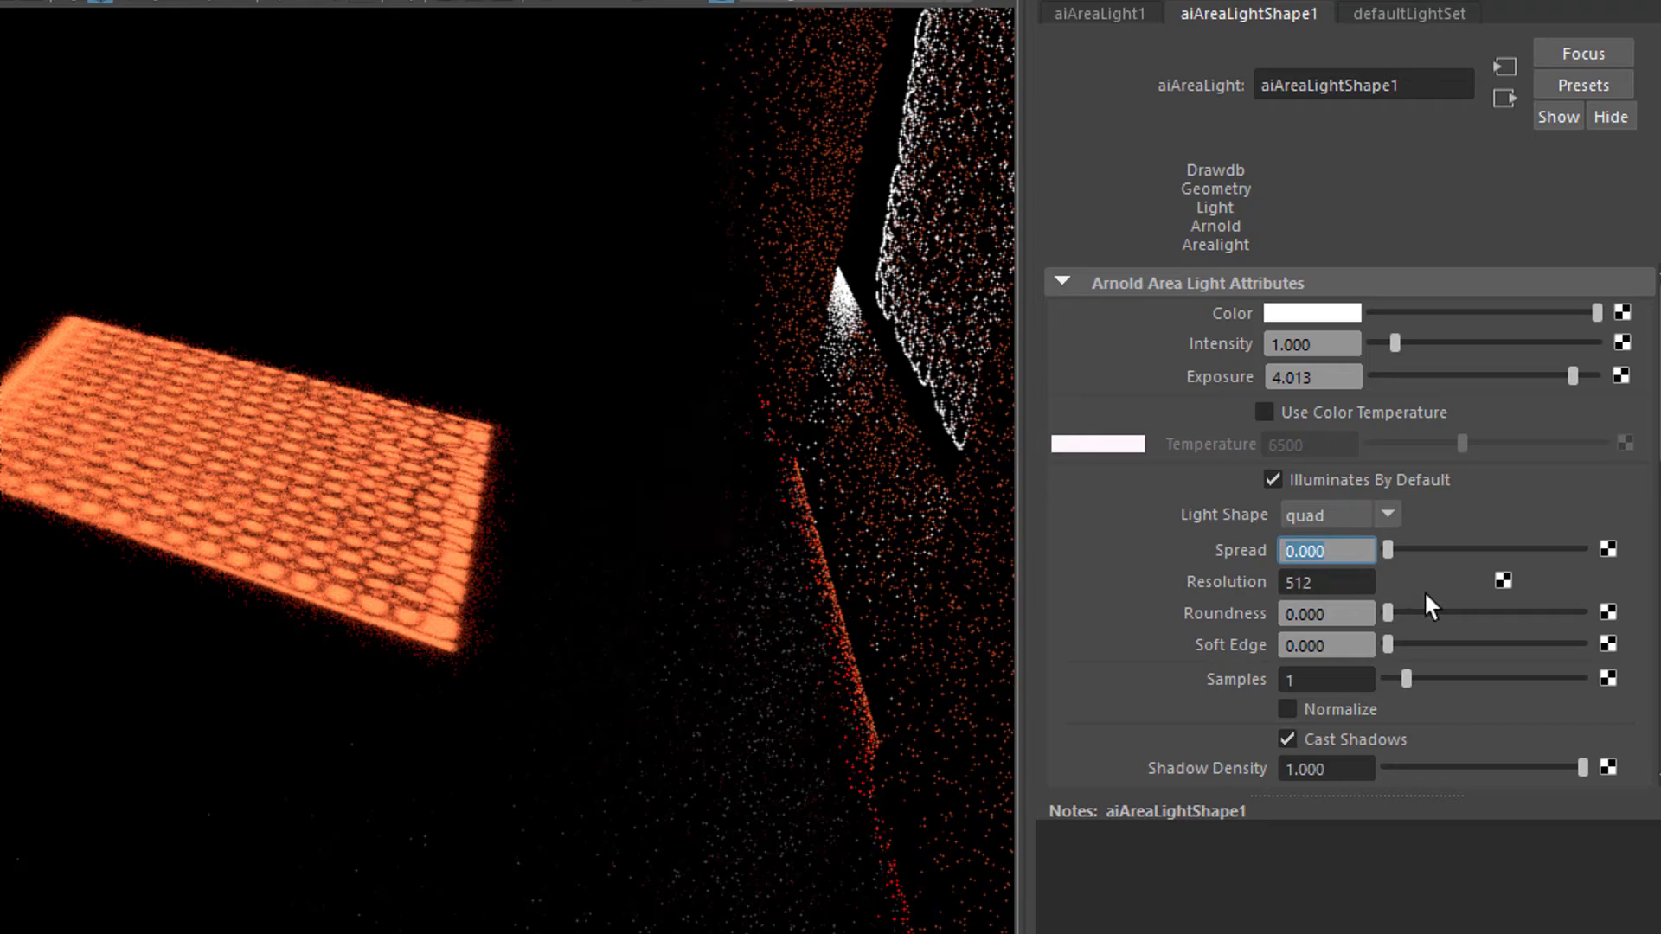
pyautogui.write('0.01')
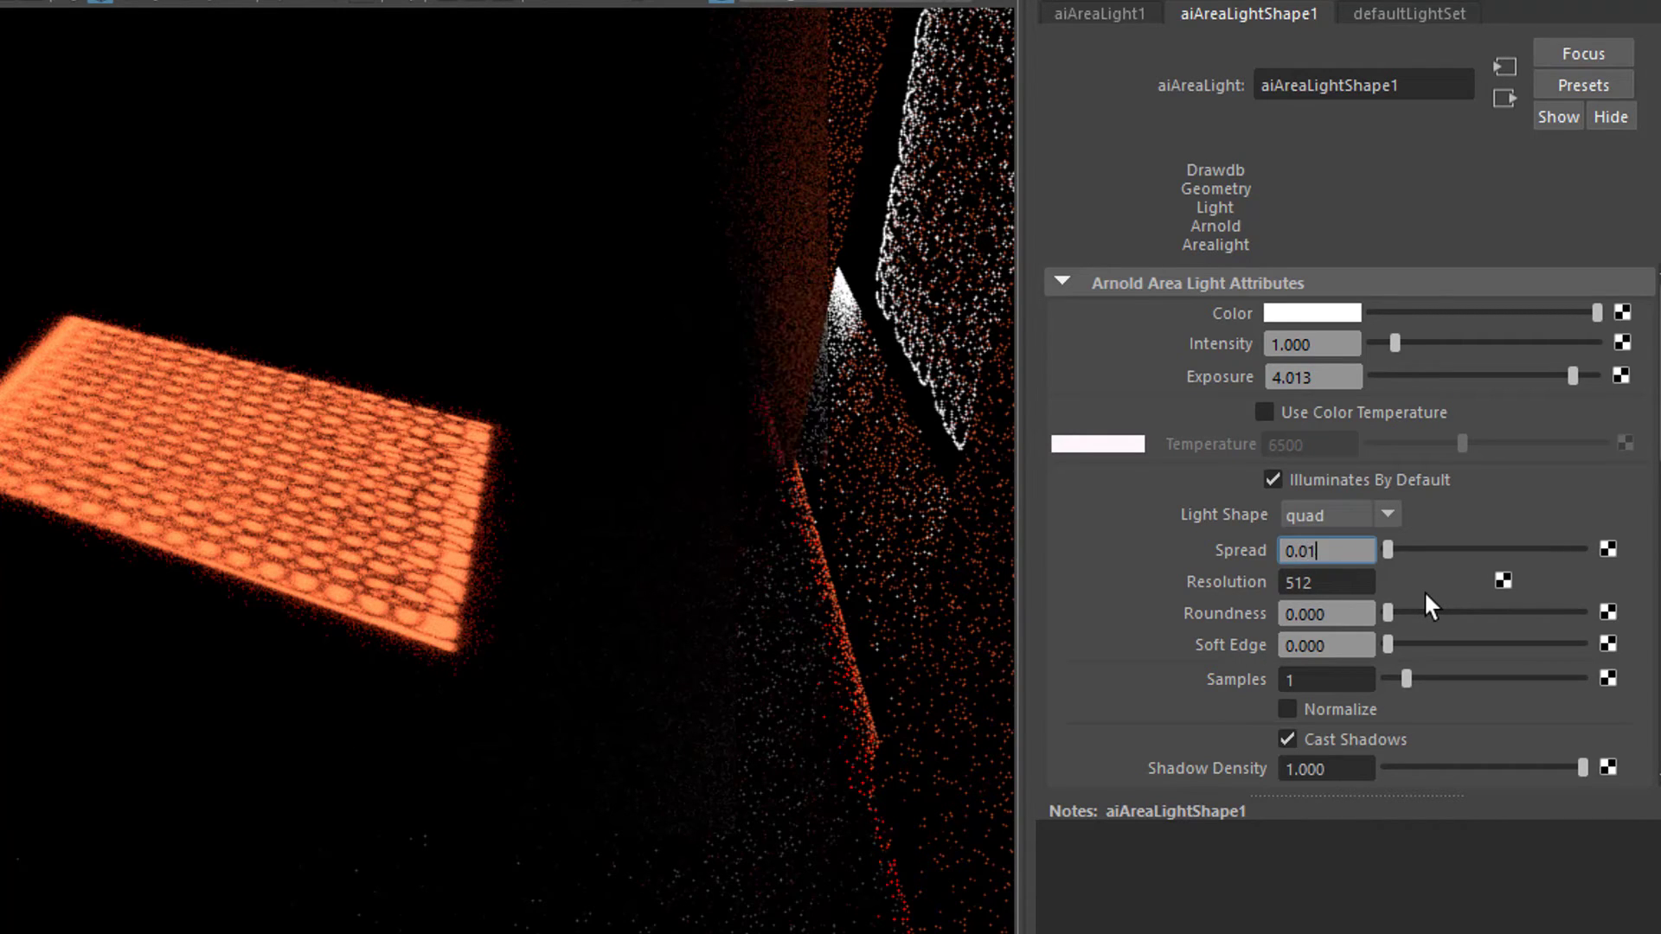
pyautogui.press('Return')
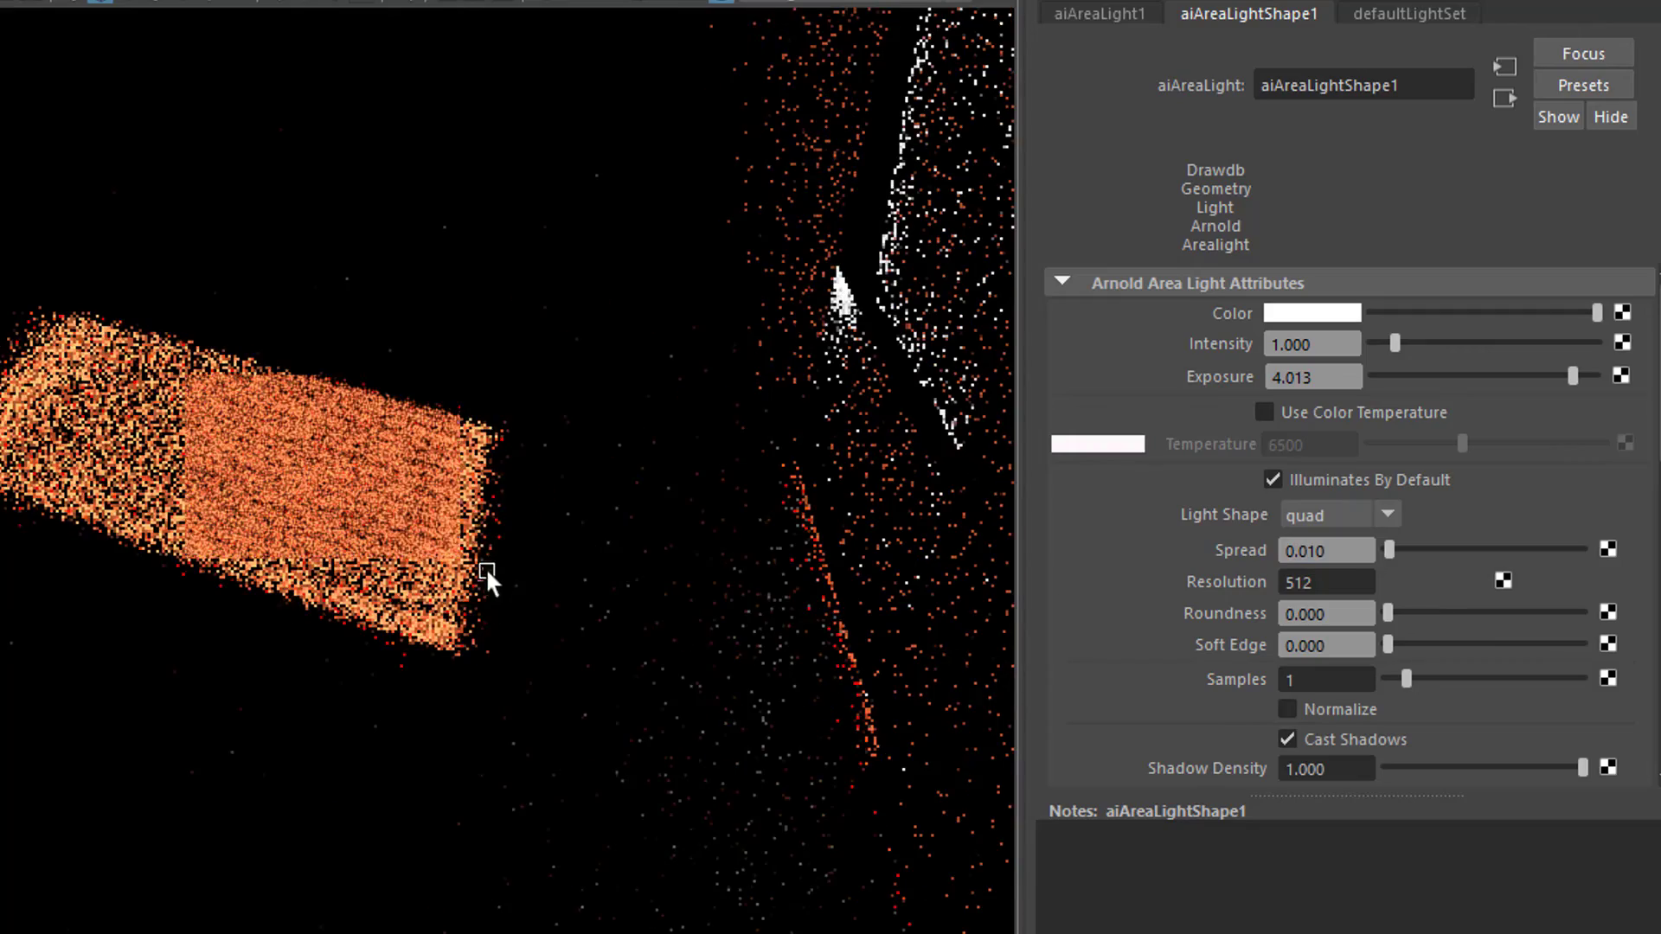
# Set the area light's Spread to 0.005 for tighter ring shadows on the floor
pyautogui.keyDown('alt'); pyautogui.moveTo(590, 632); pyautogui.dragTo(779, 639, button='right'); pyautogui.keyUp('alt')
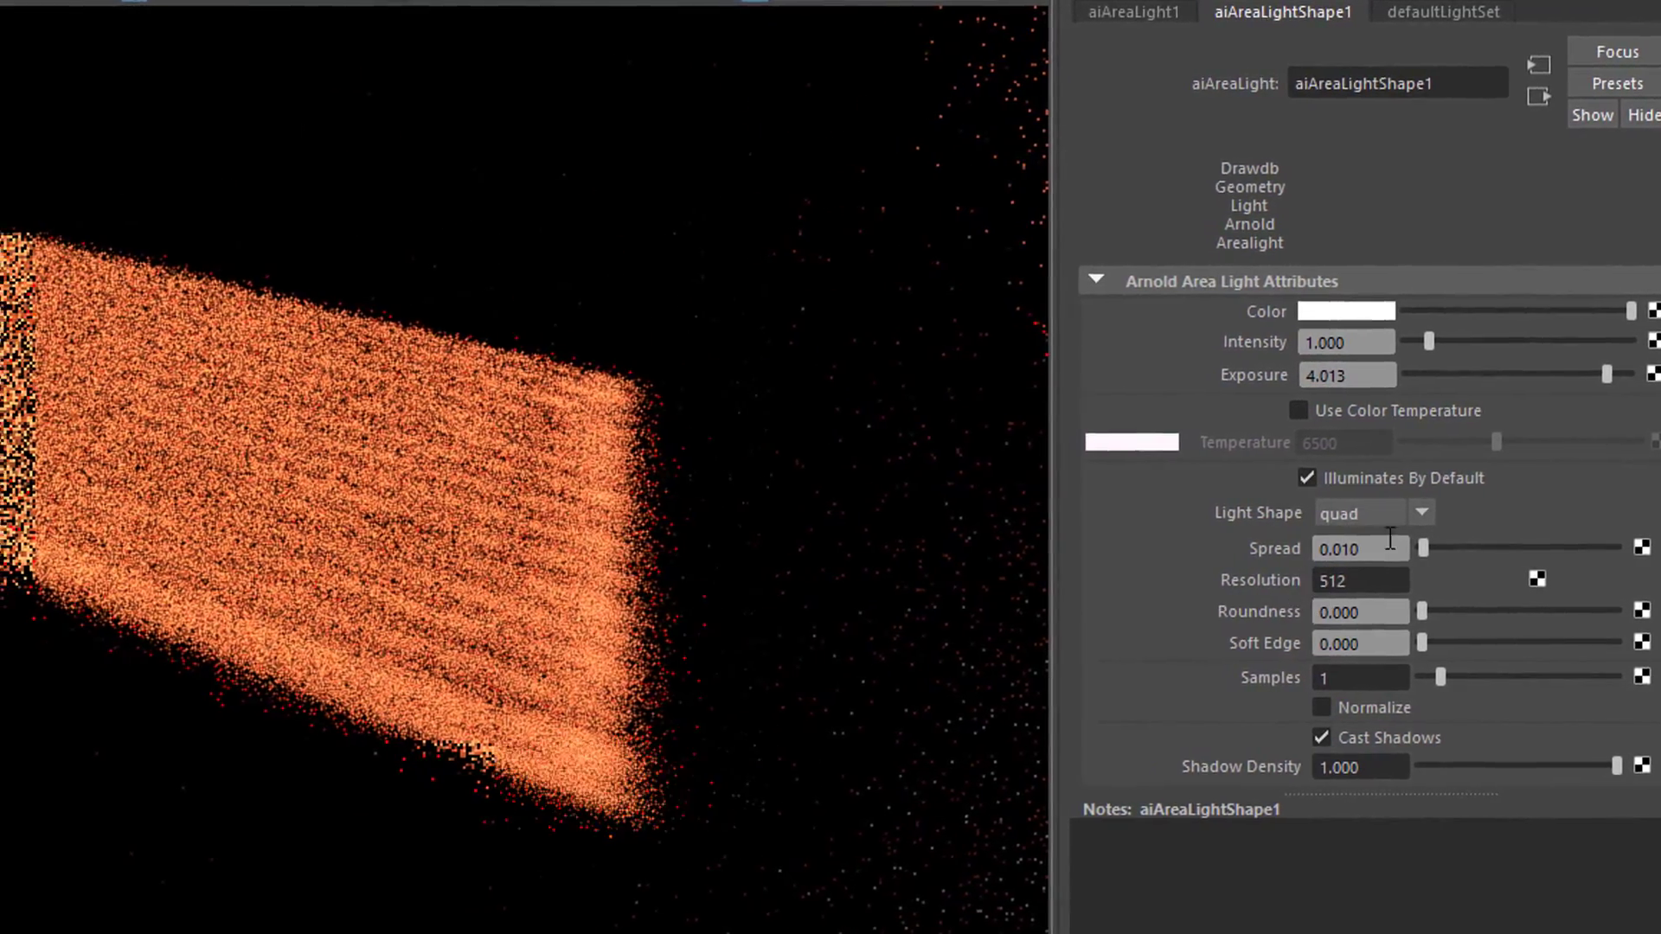
pyautogui.click(1358, 546)
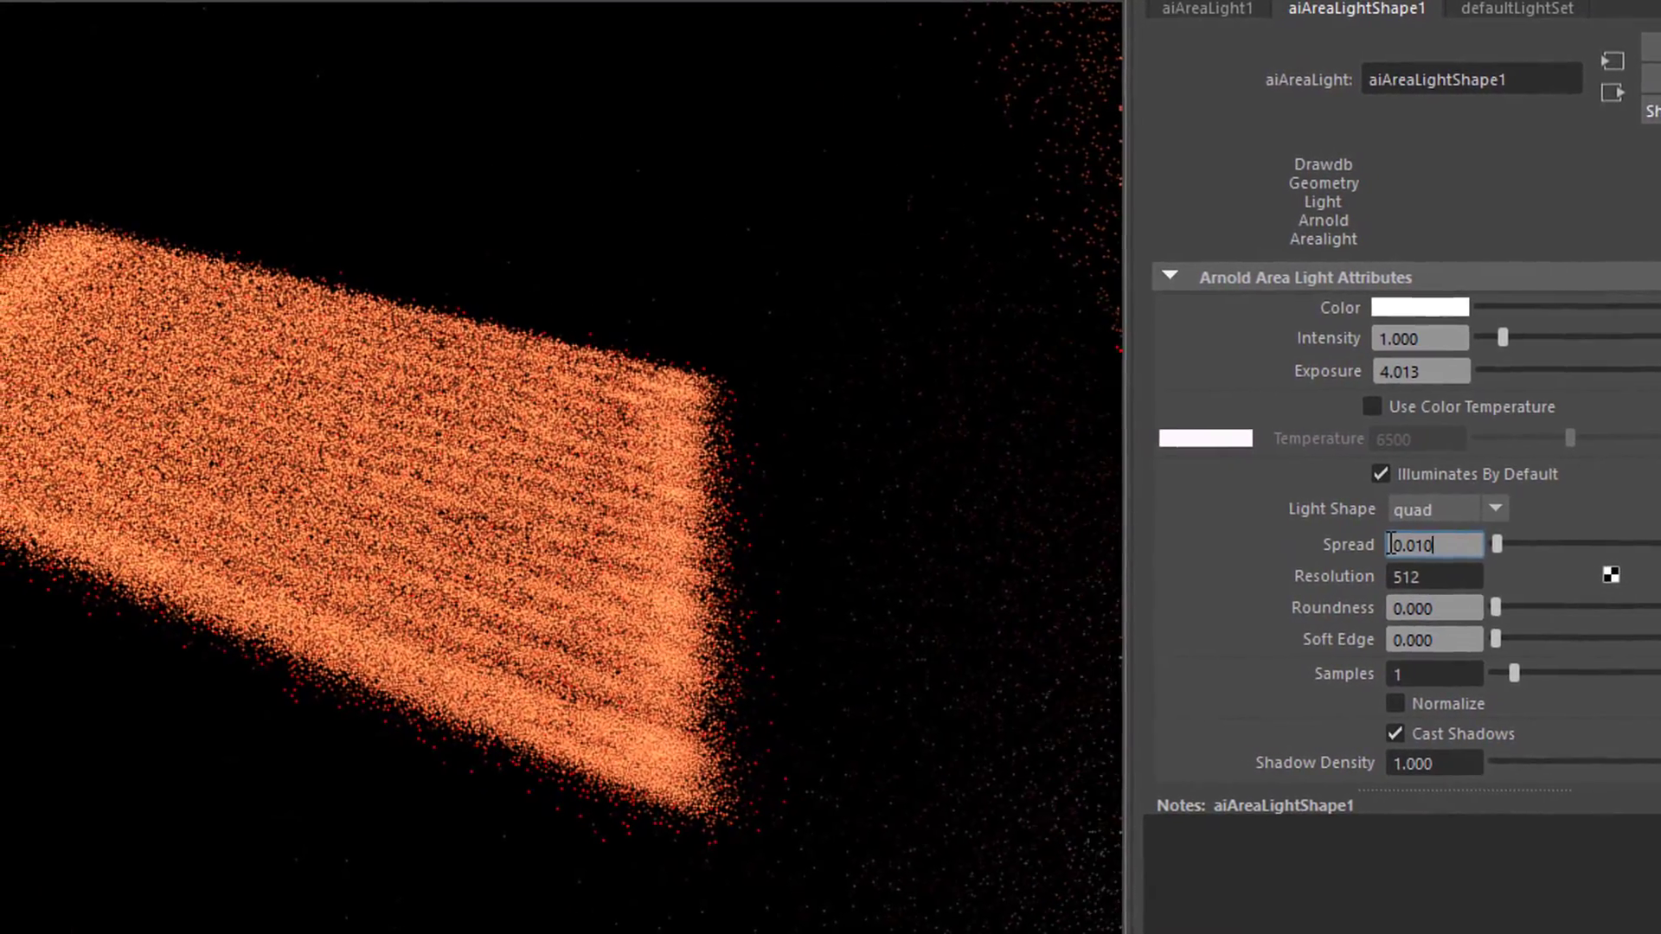
pyautogui.press('BackSpace')
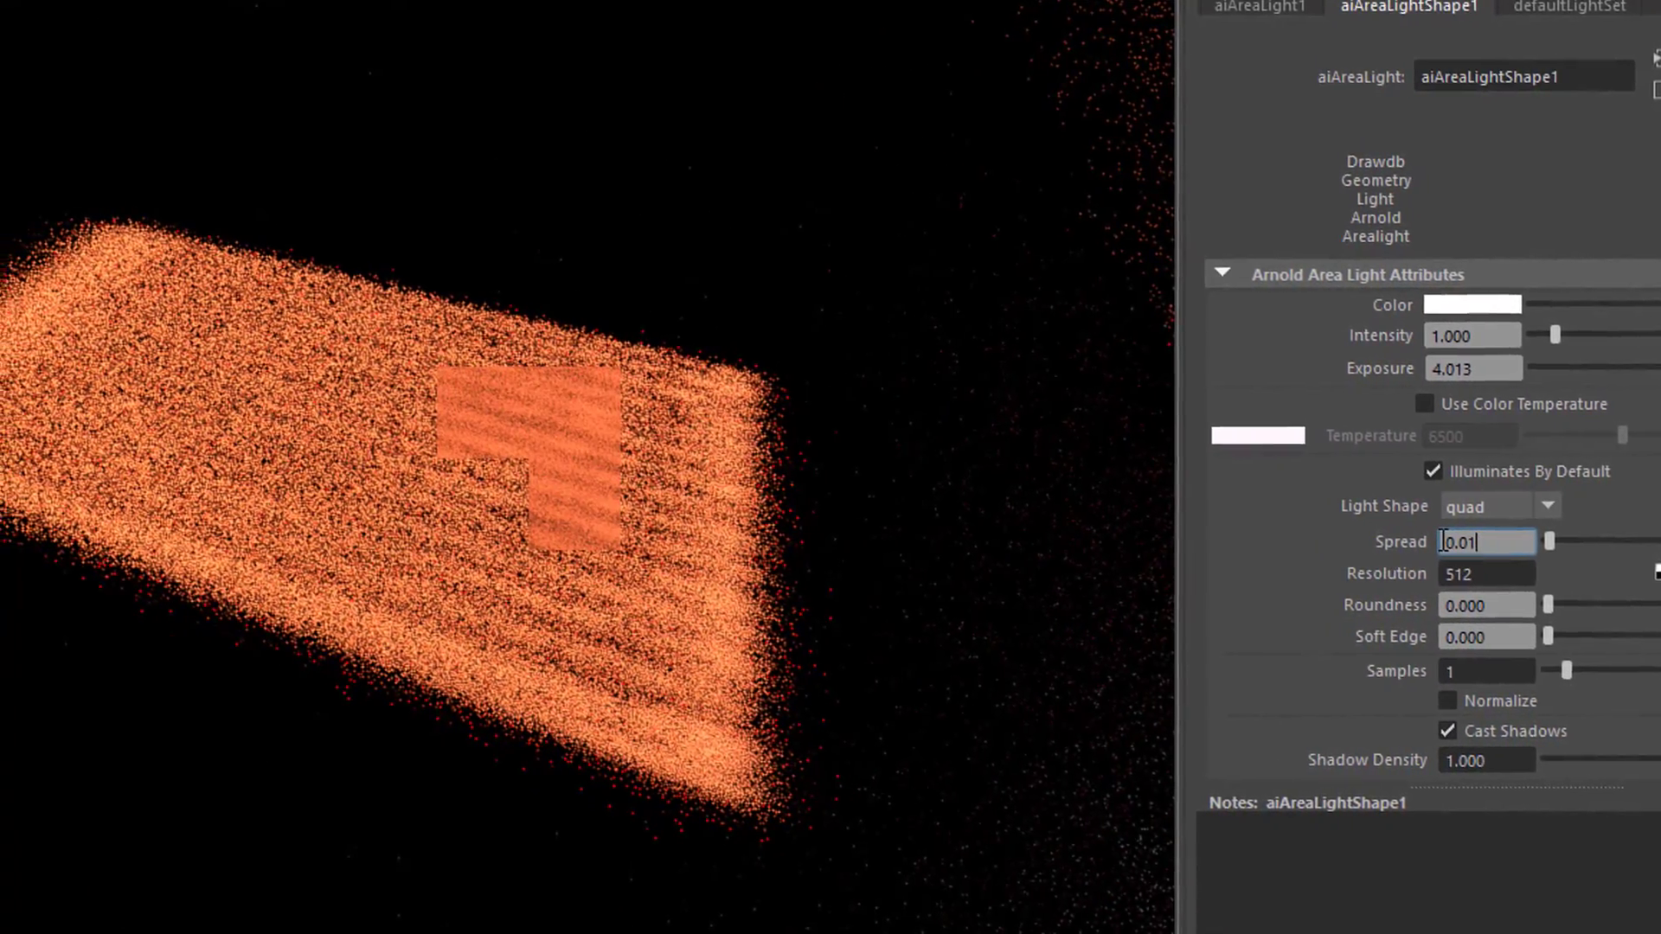
pyautogui.press('BackSpace')
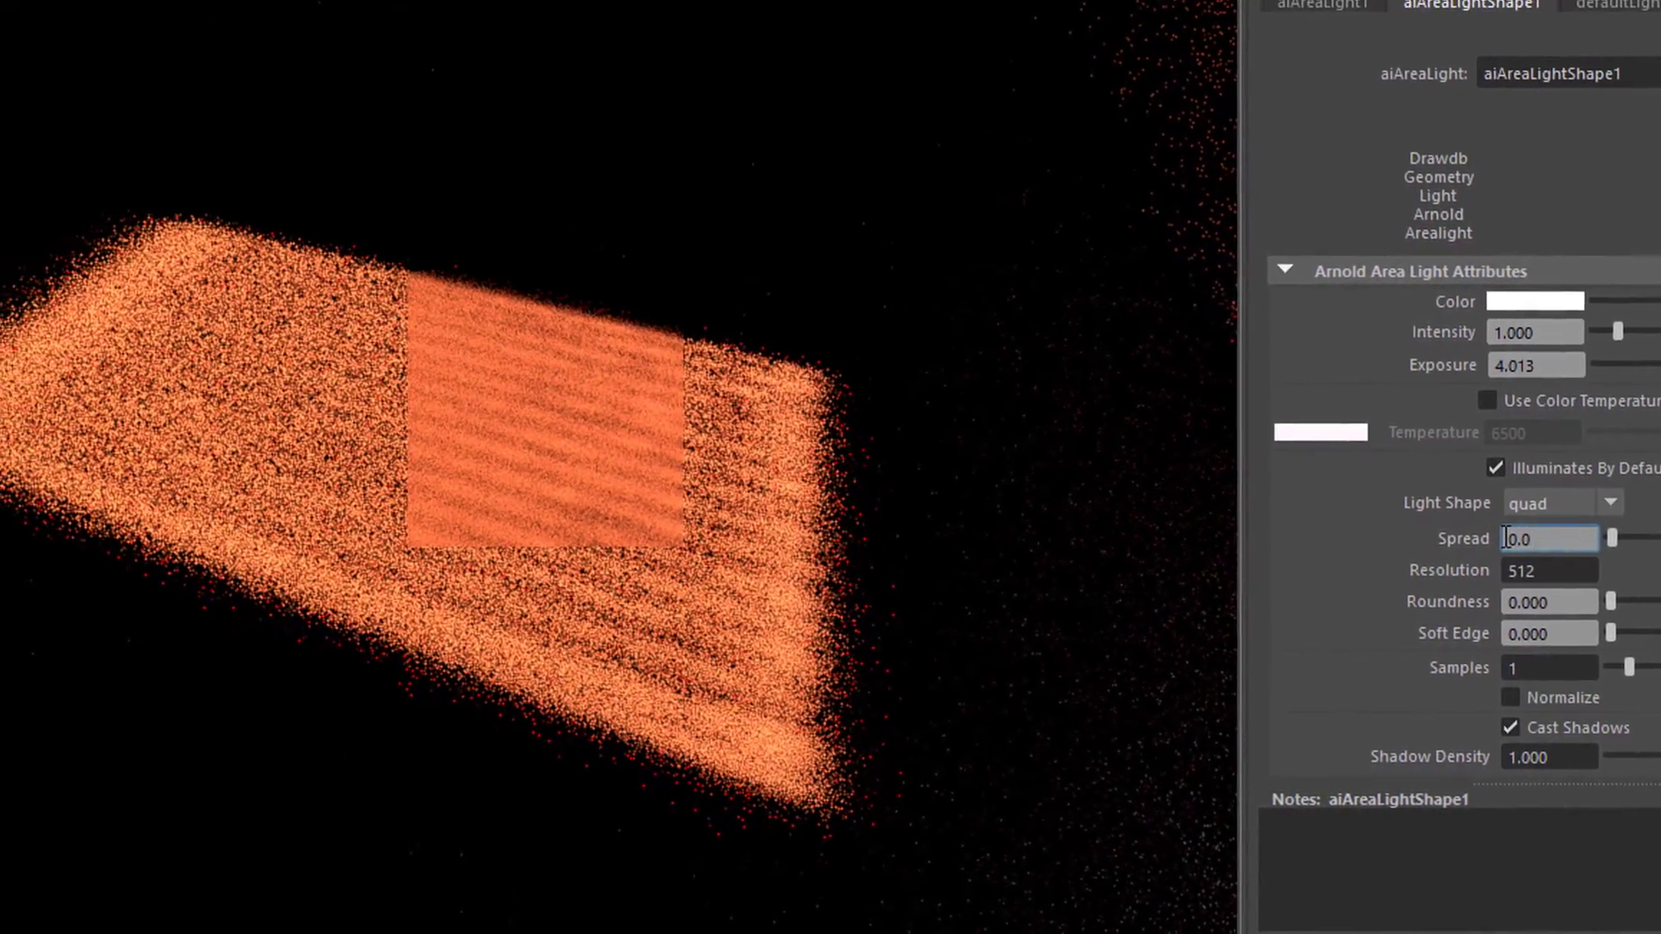
pyautogui.write('05')
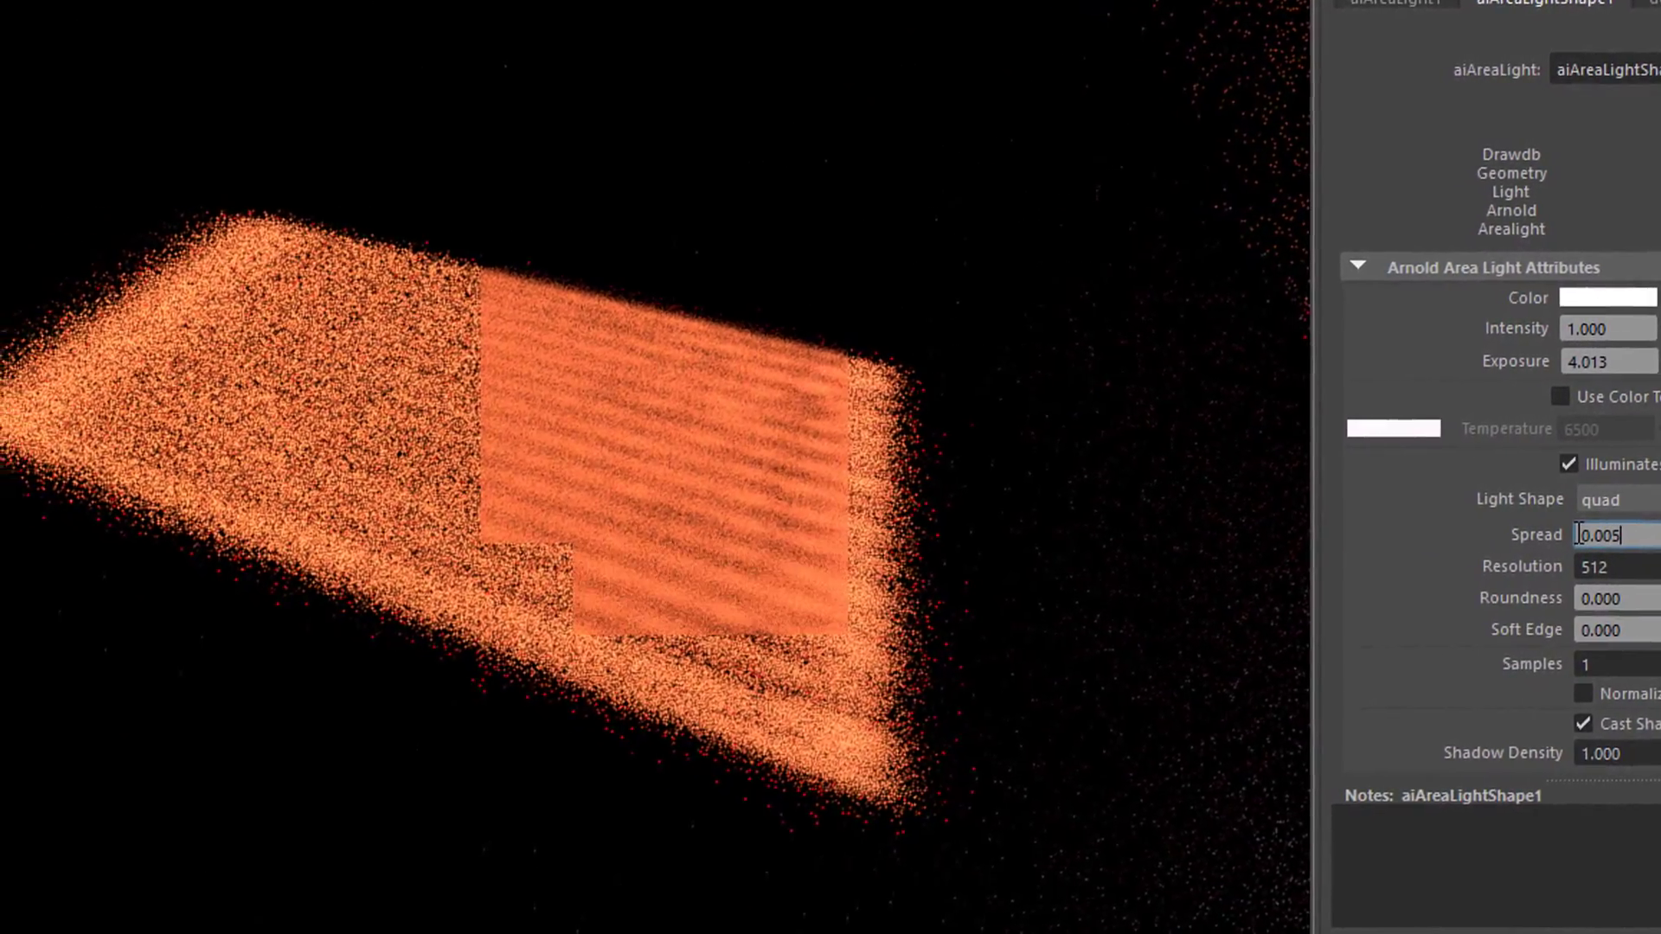
pyautogui.press('Return')
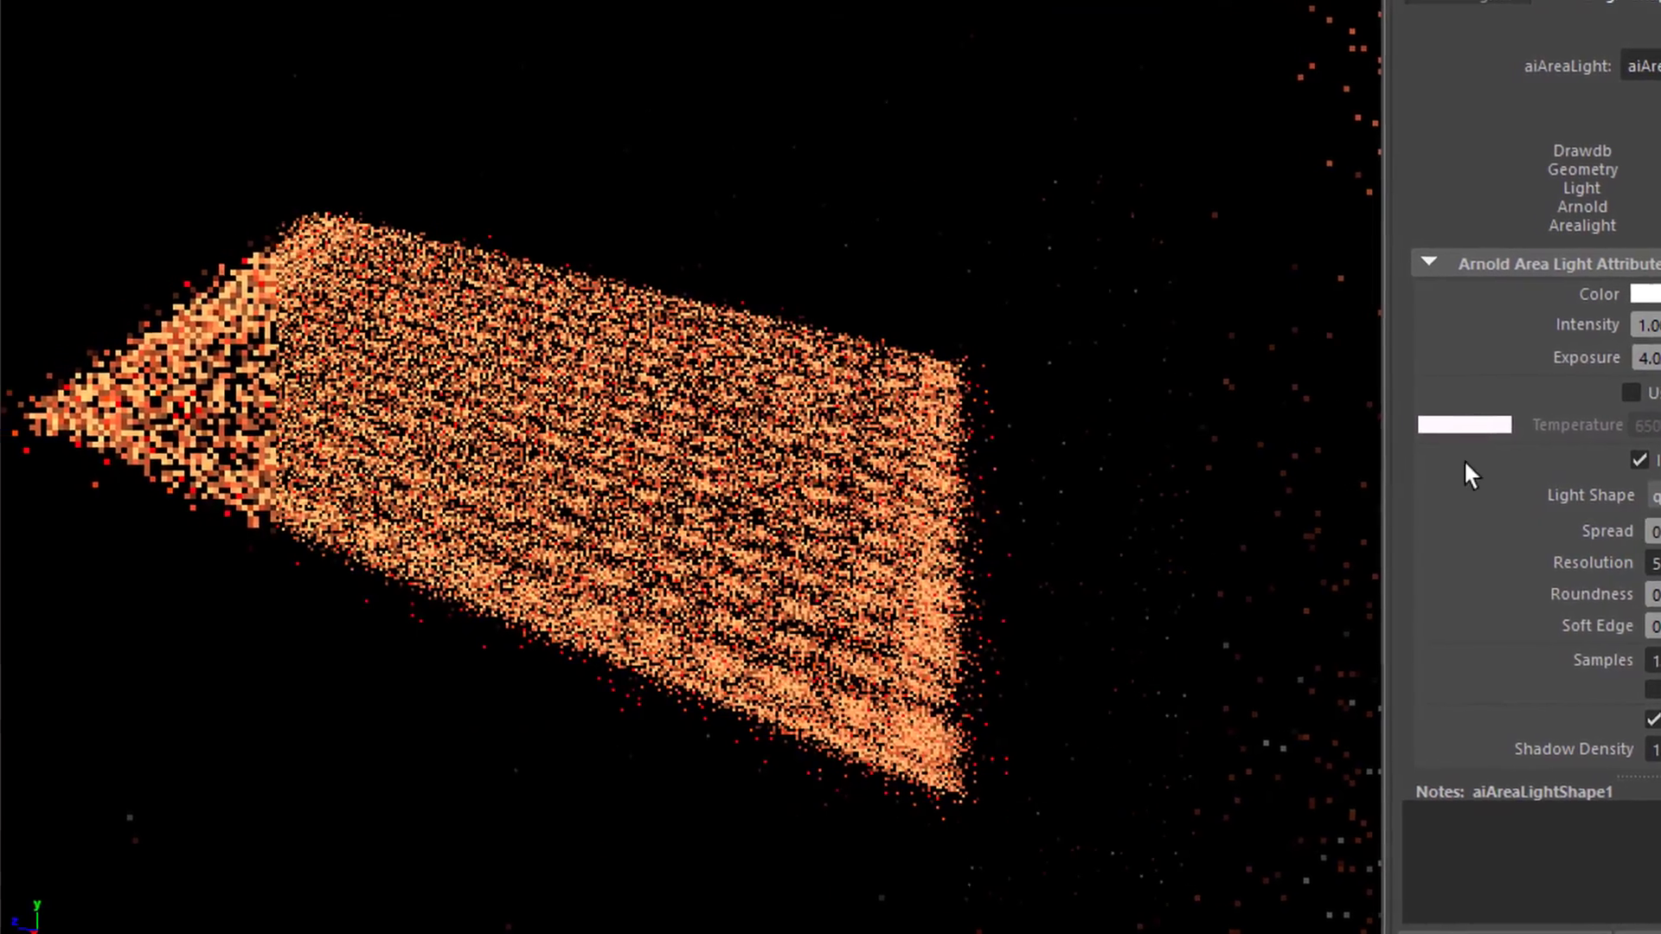